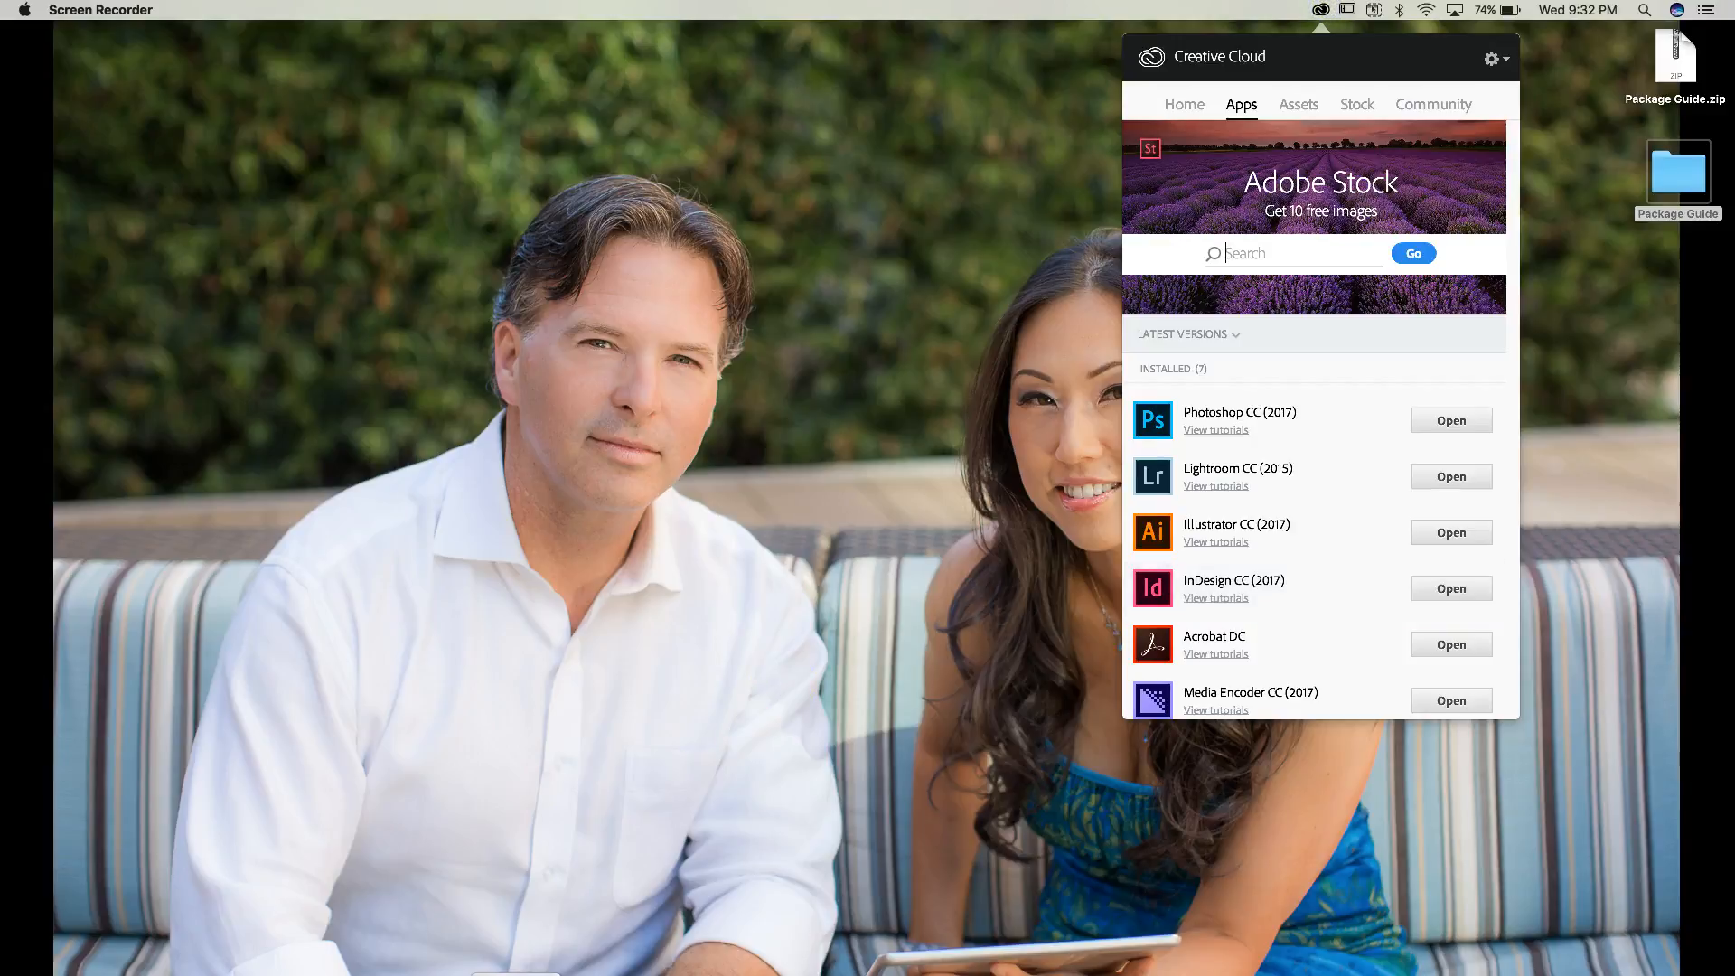
# Step: Switch to InDesign and create a one-page Letter print document with facing pages and 3p0 margins
pyautogui.click(515, 975)
pyautogui.click(1086, 141)
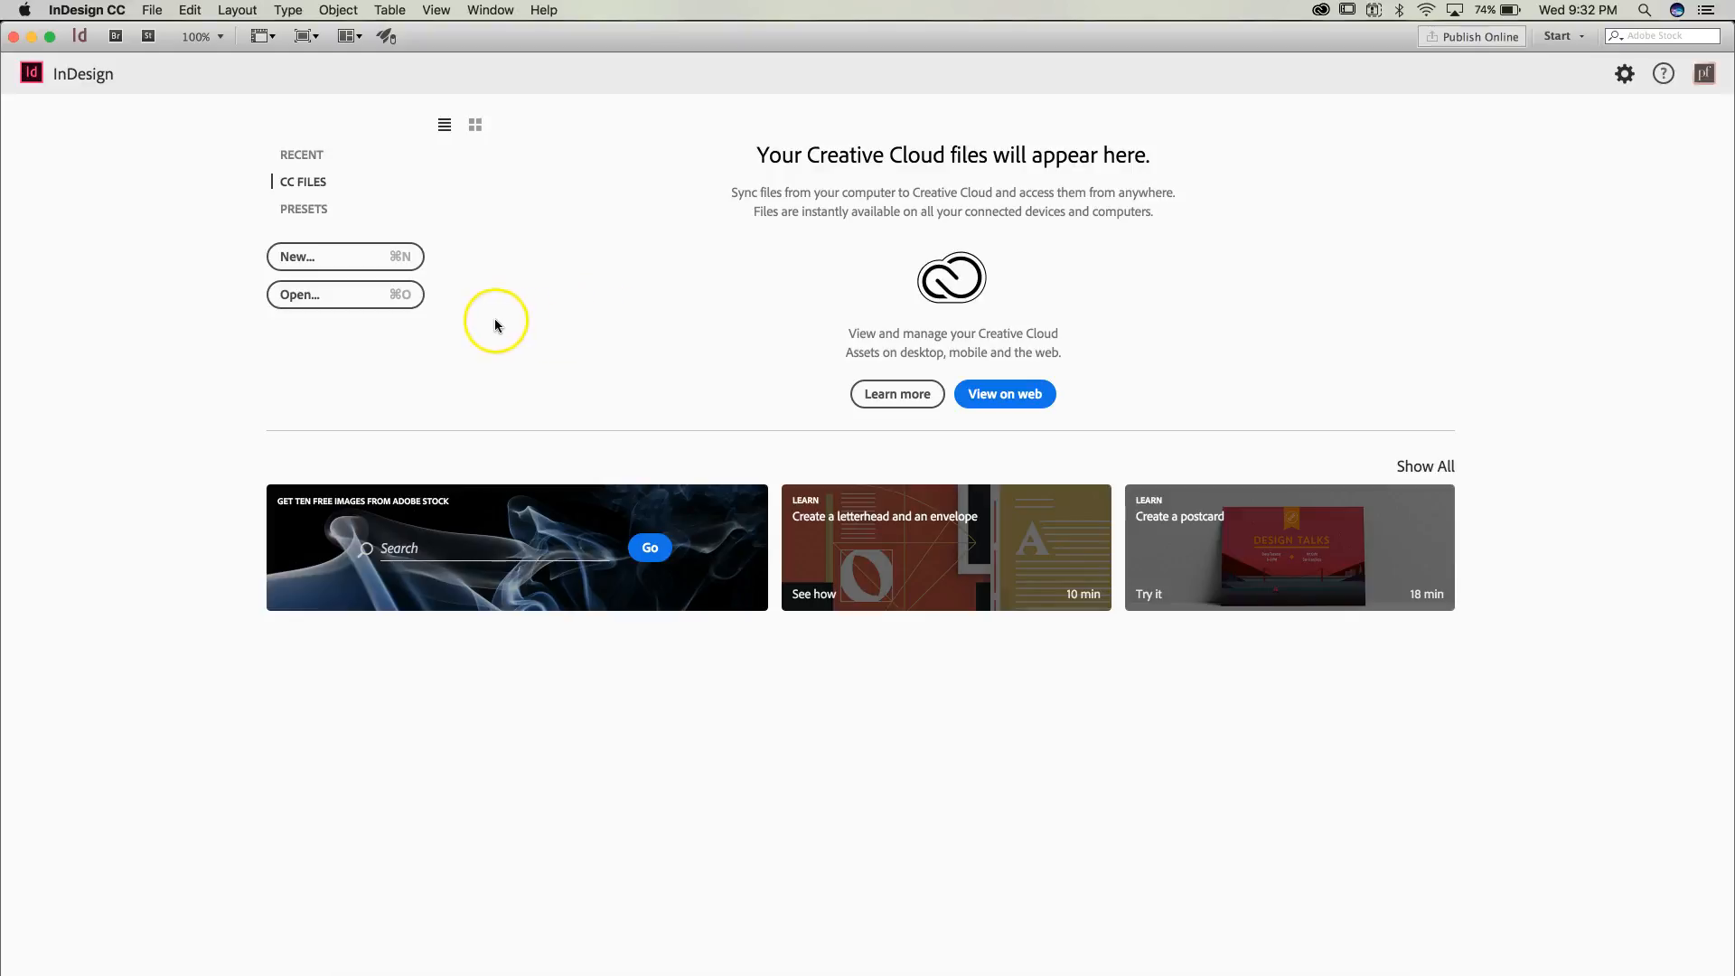
pyautogui.click(351, 249)
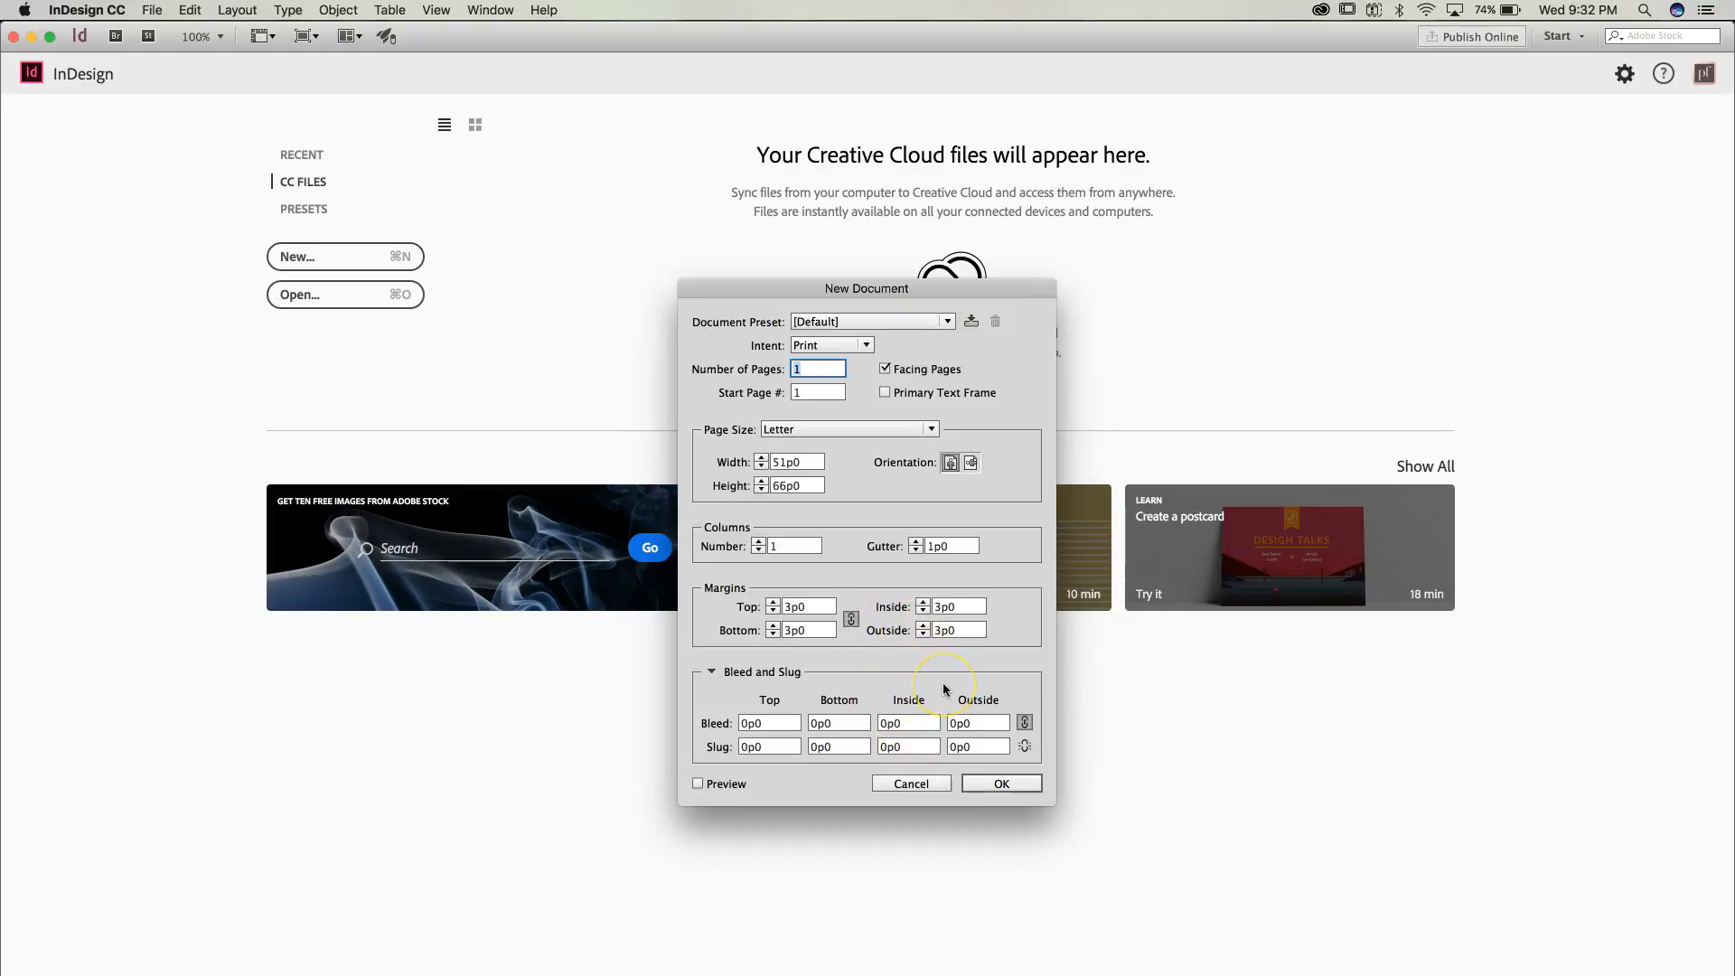
pyautogui.click(932, 431)
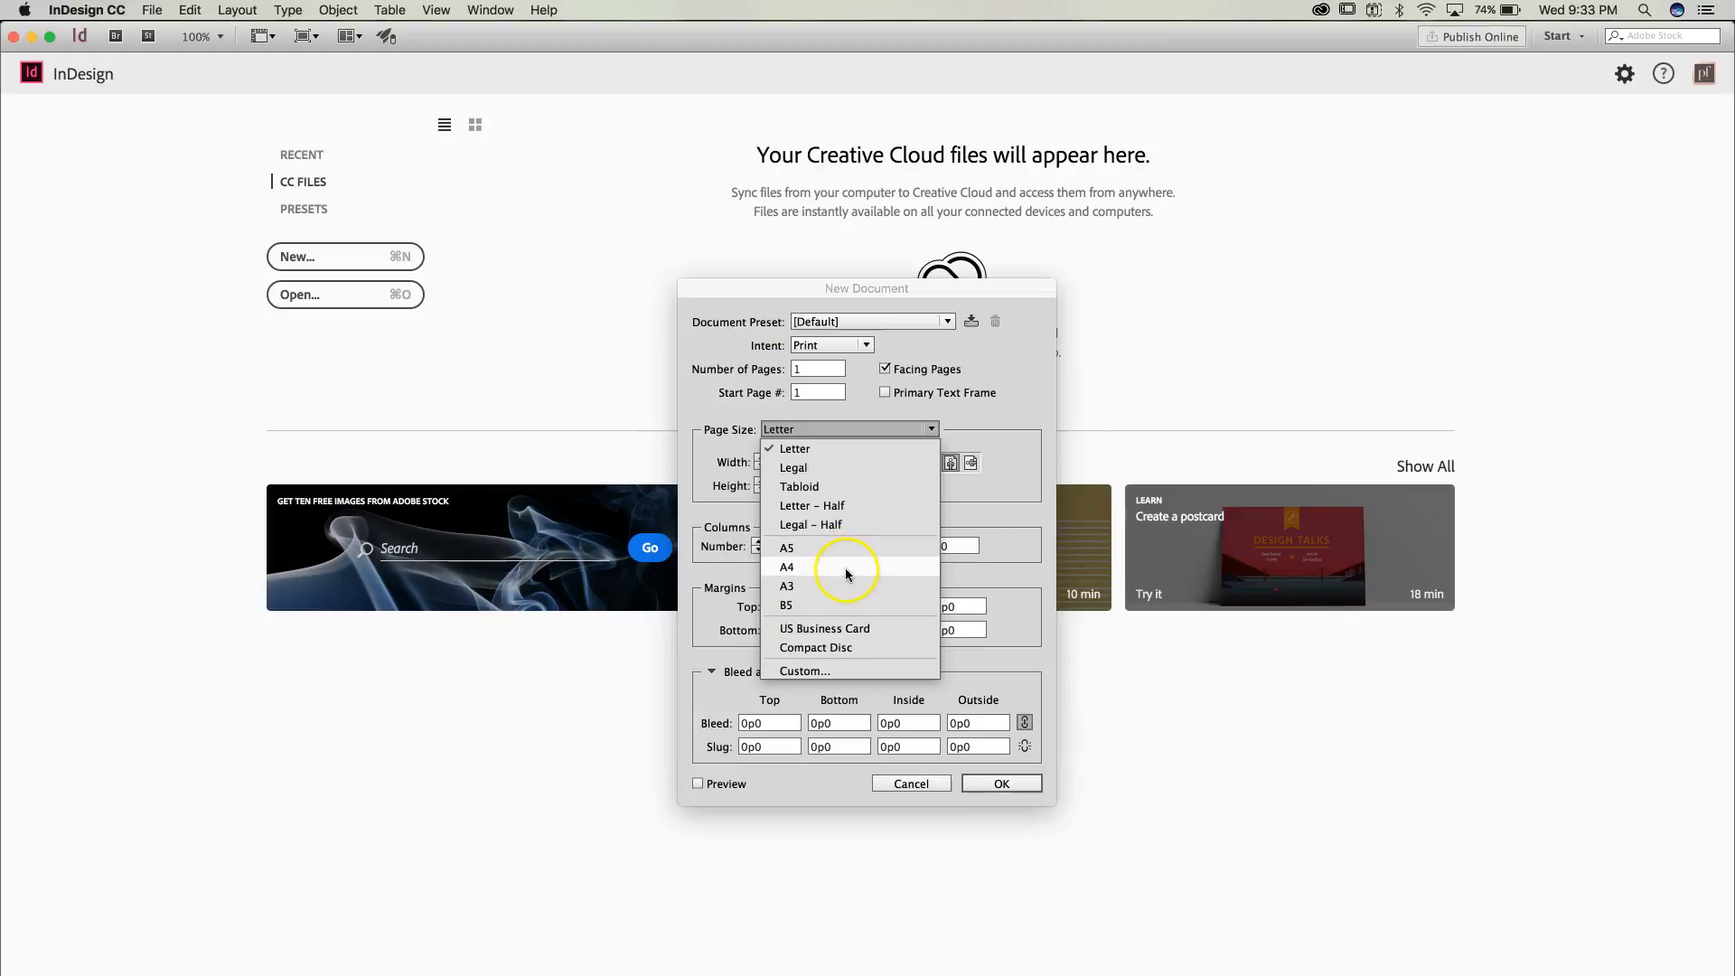
pyautogui.click(1010, 407)
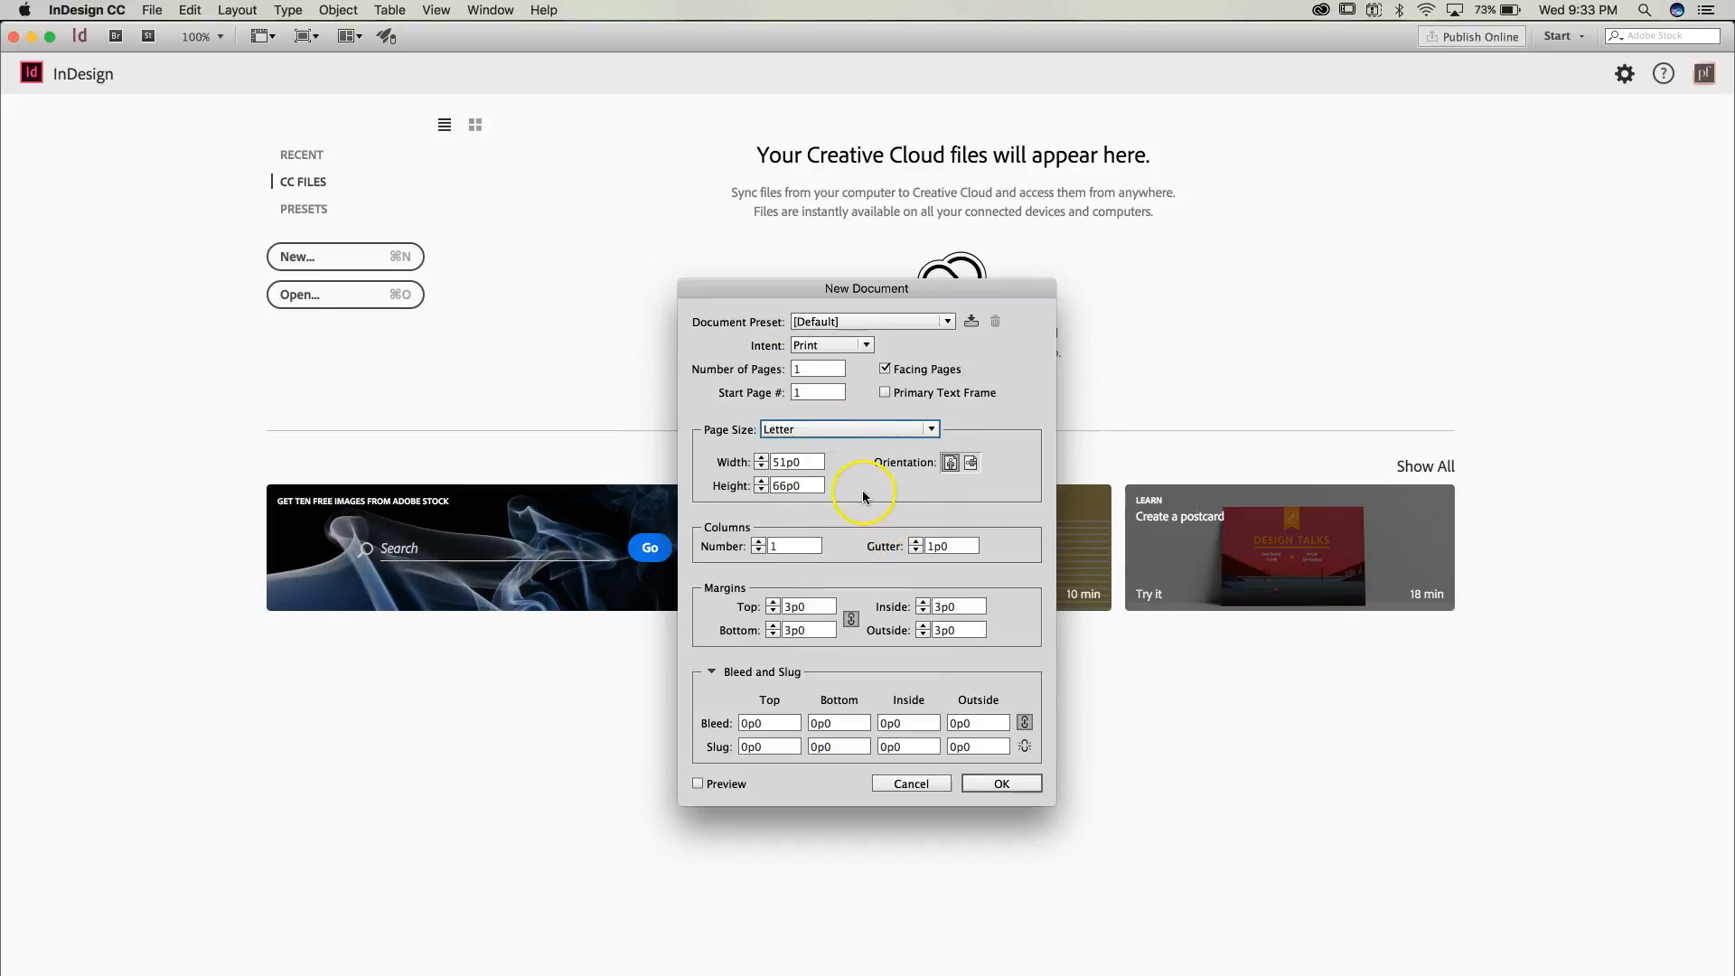
pyautogui.click(885, 368)
pyautogui.click(885, 369)
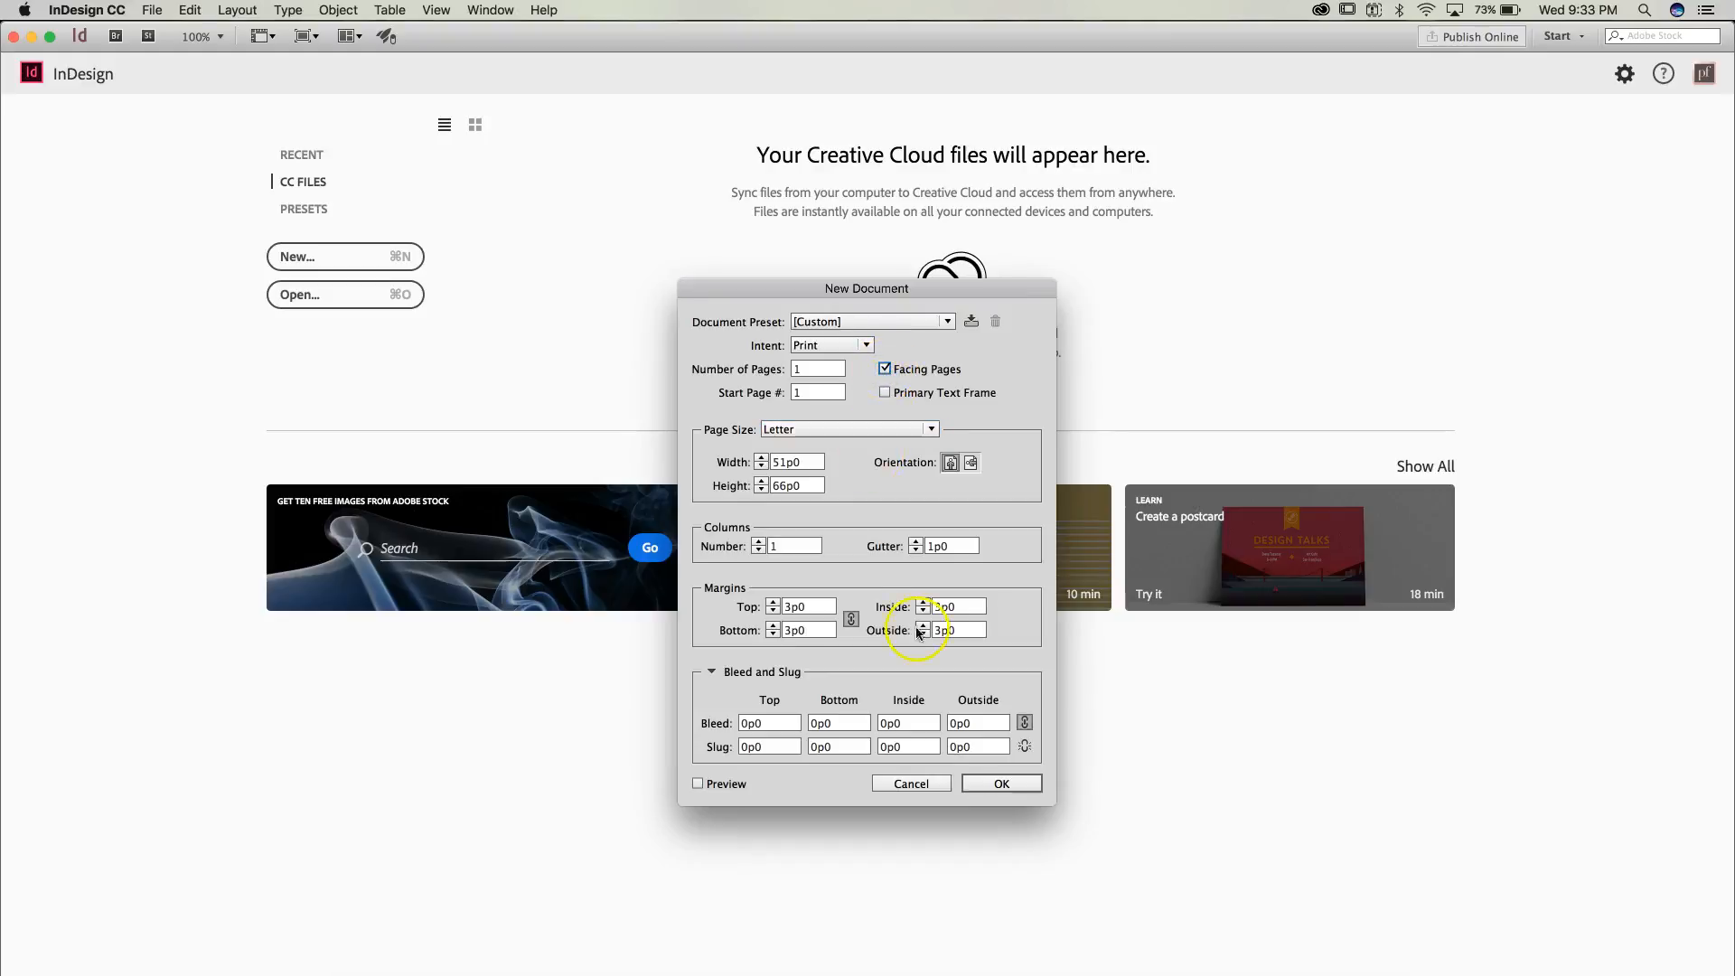
pyautogui.click(1008, 794)
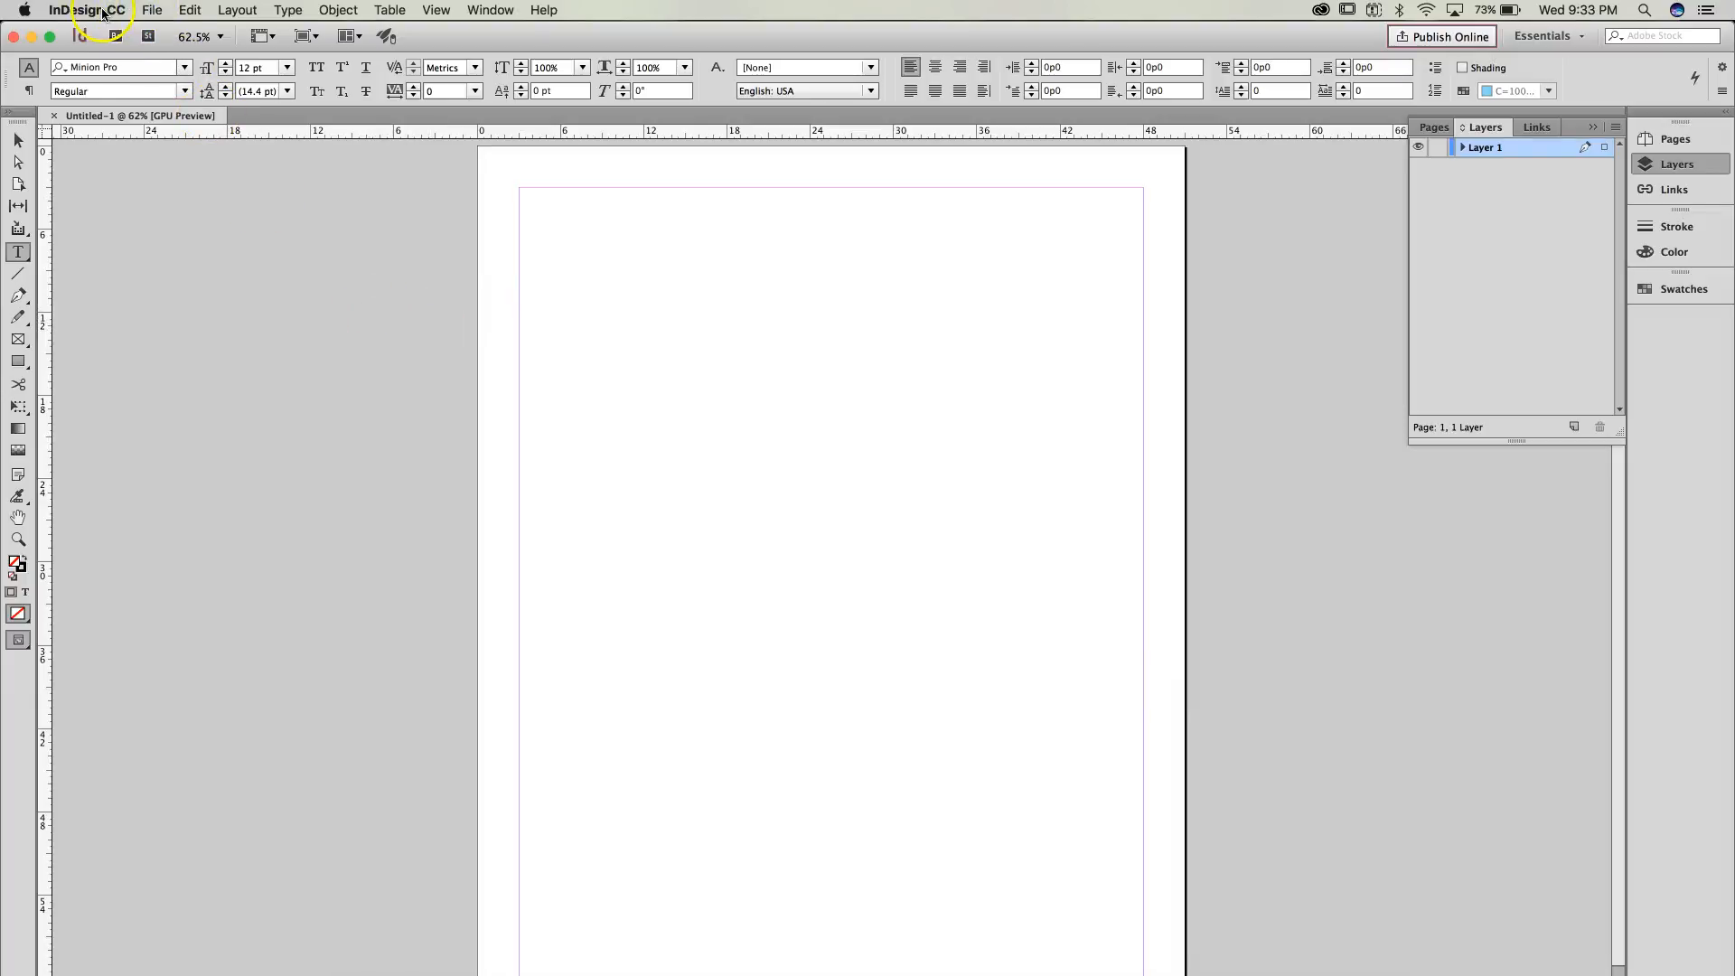
# Step: Open the planner document "Weekly Layout Trio based on Master Page A.indd" from the Weekly Layout Trio A & B folder
pyautogui.click(153, 11)
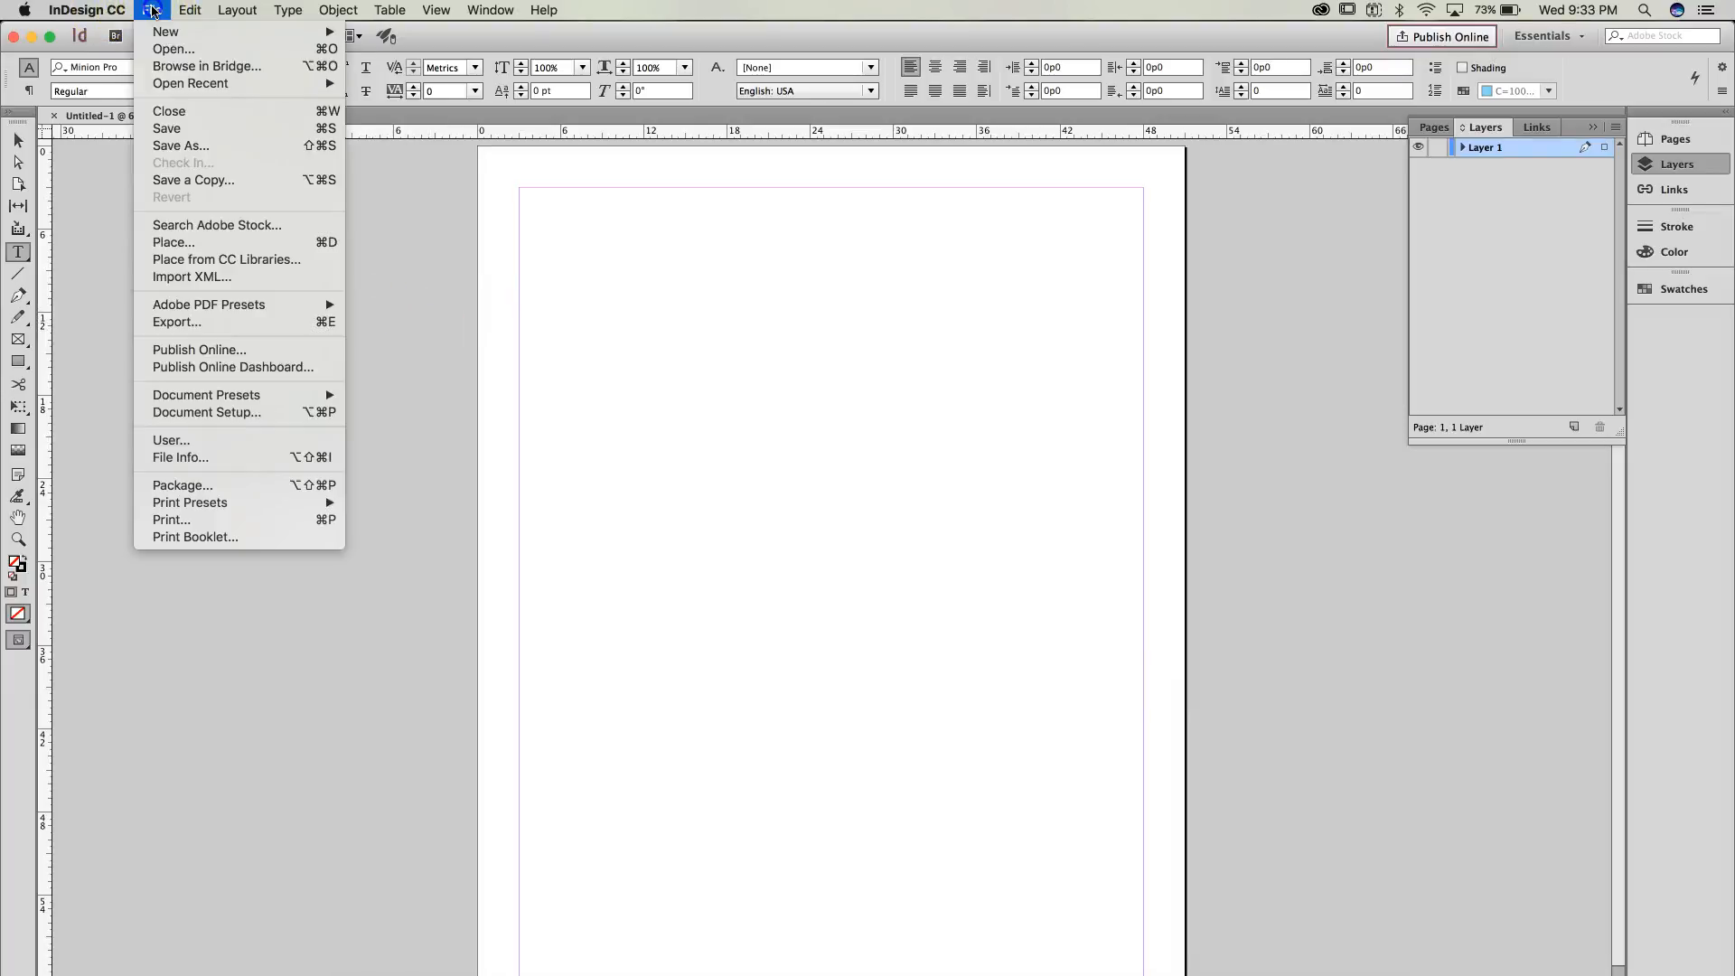
pyautogui.click(168, 51)
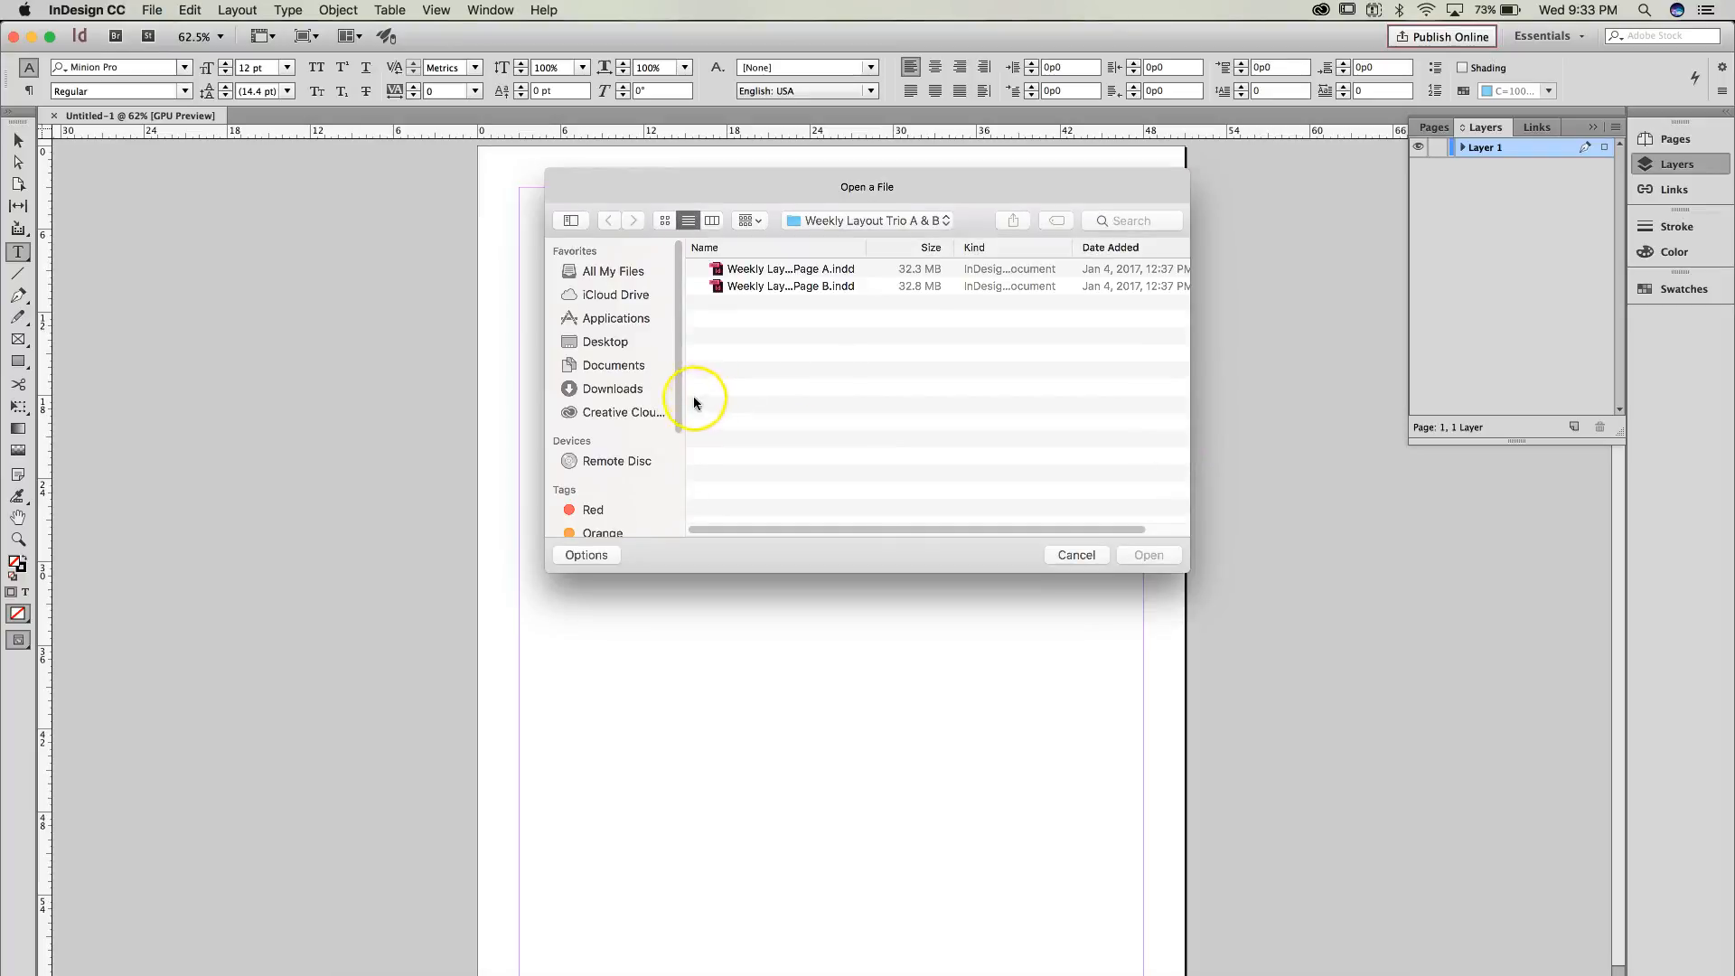
pyautogui.click(602, 342)
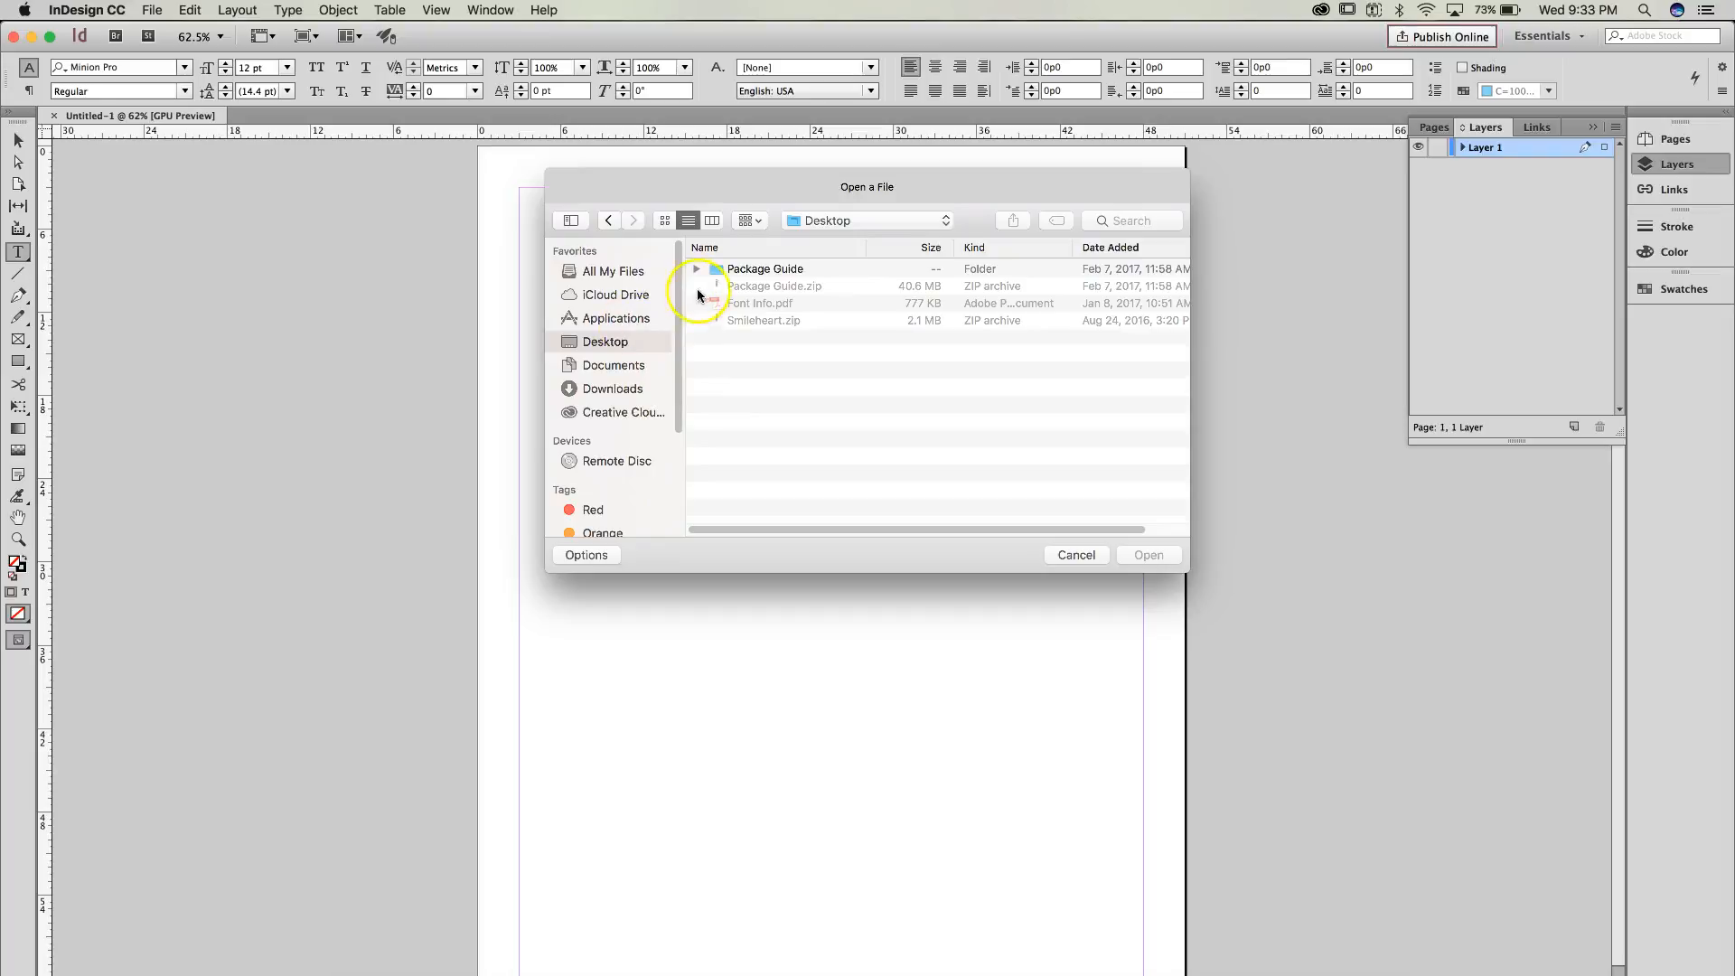
pyautogui.click(611, 220)
pyautogui.click(806, 268)
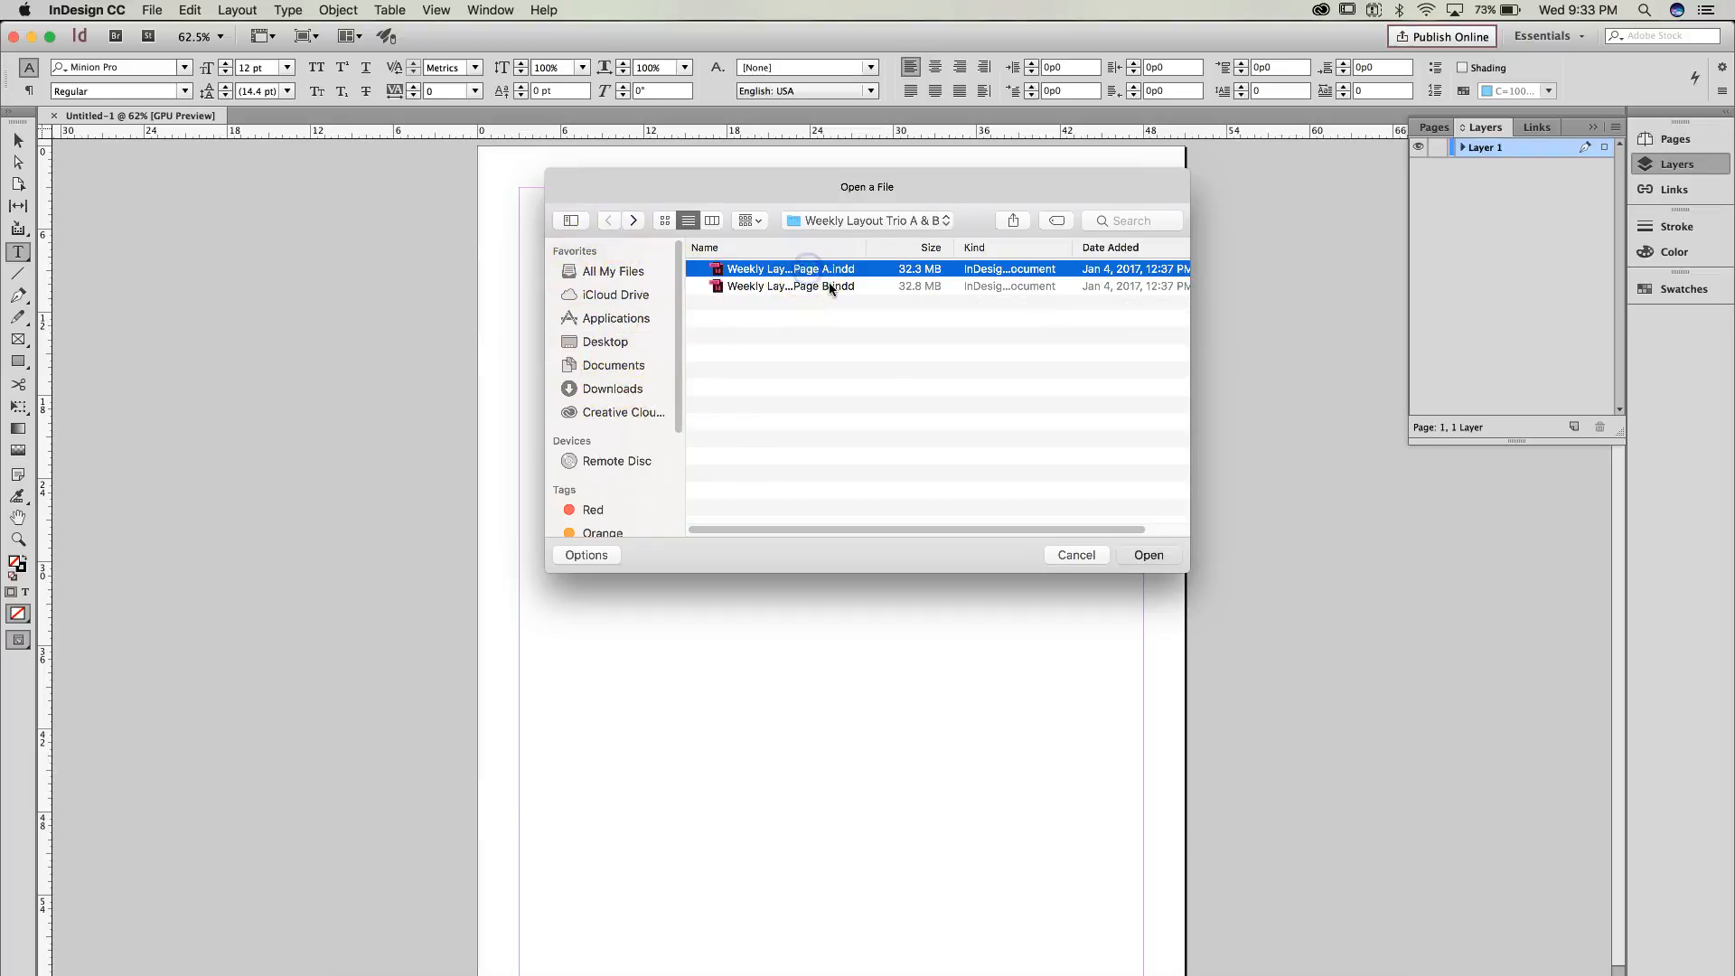
pyautogui.press('Return')
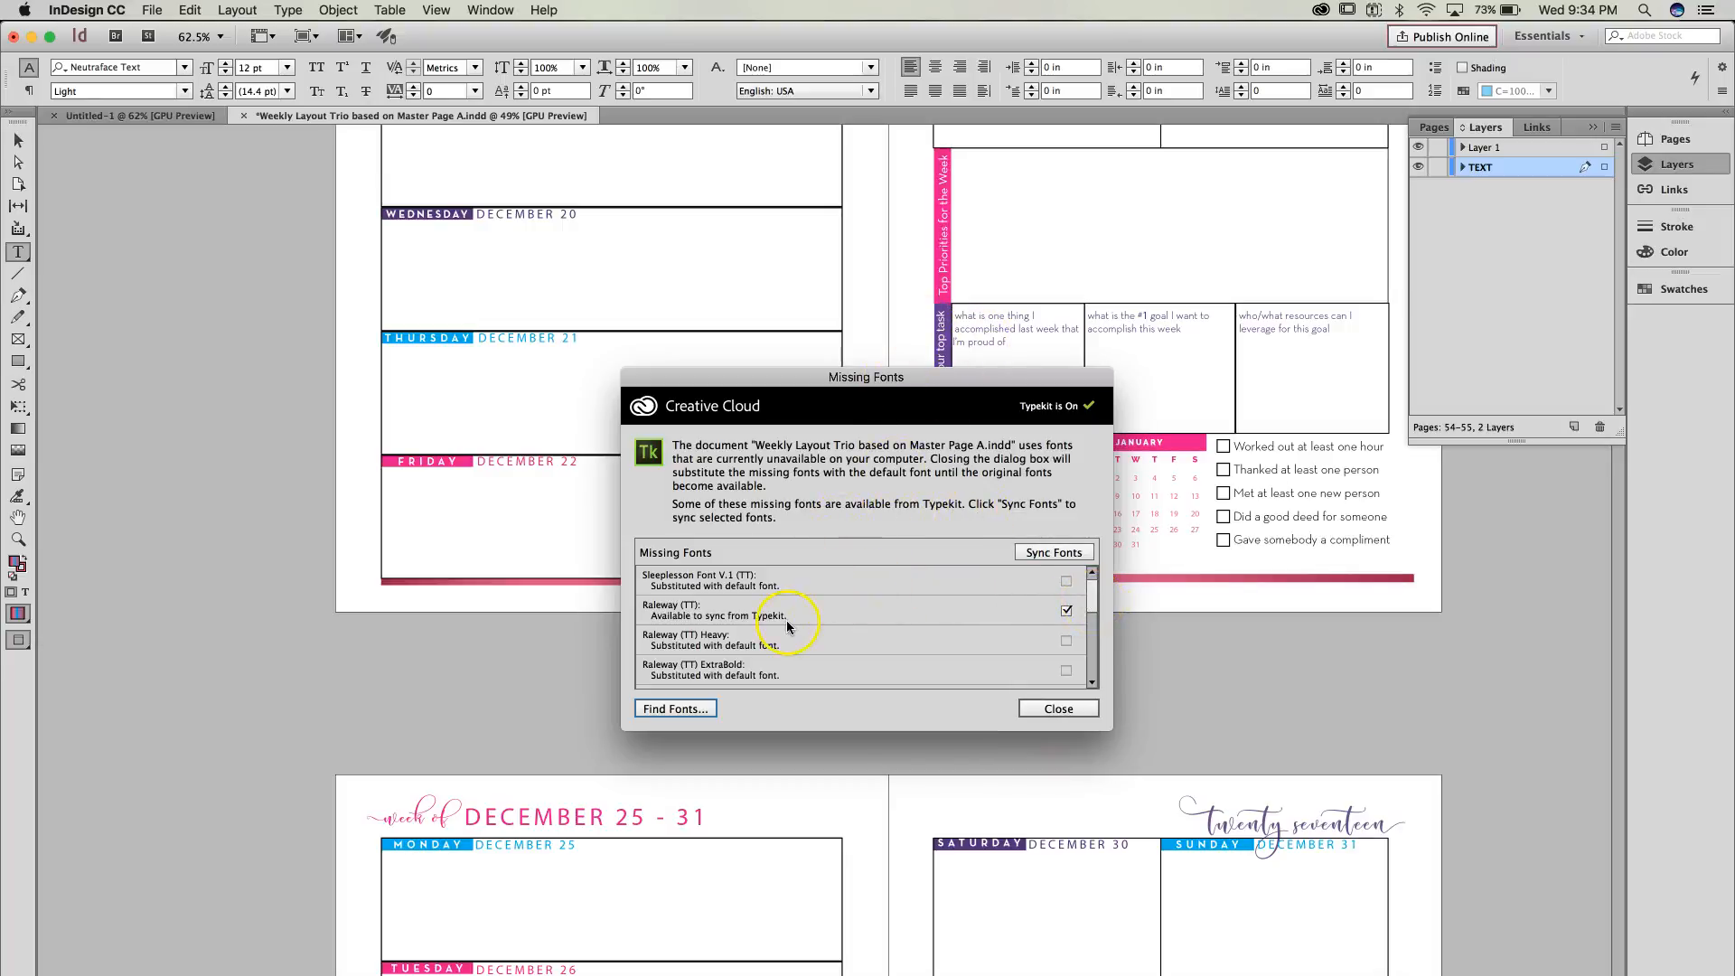
# Step: Review the whole list of missing fonts and dismiss it without syncing or replacing any font
pyautogui.moveTo(1092, 597); pyautogui.dragTo(1101, 658)
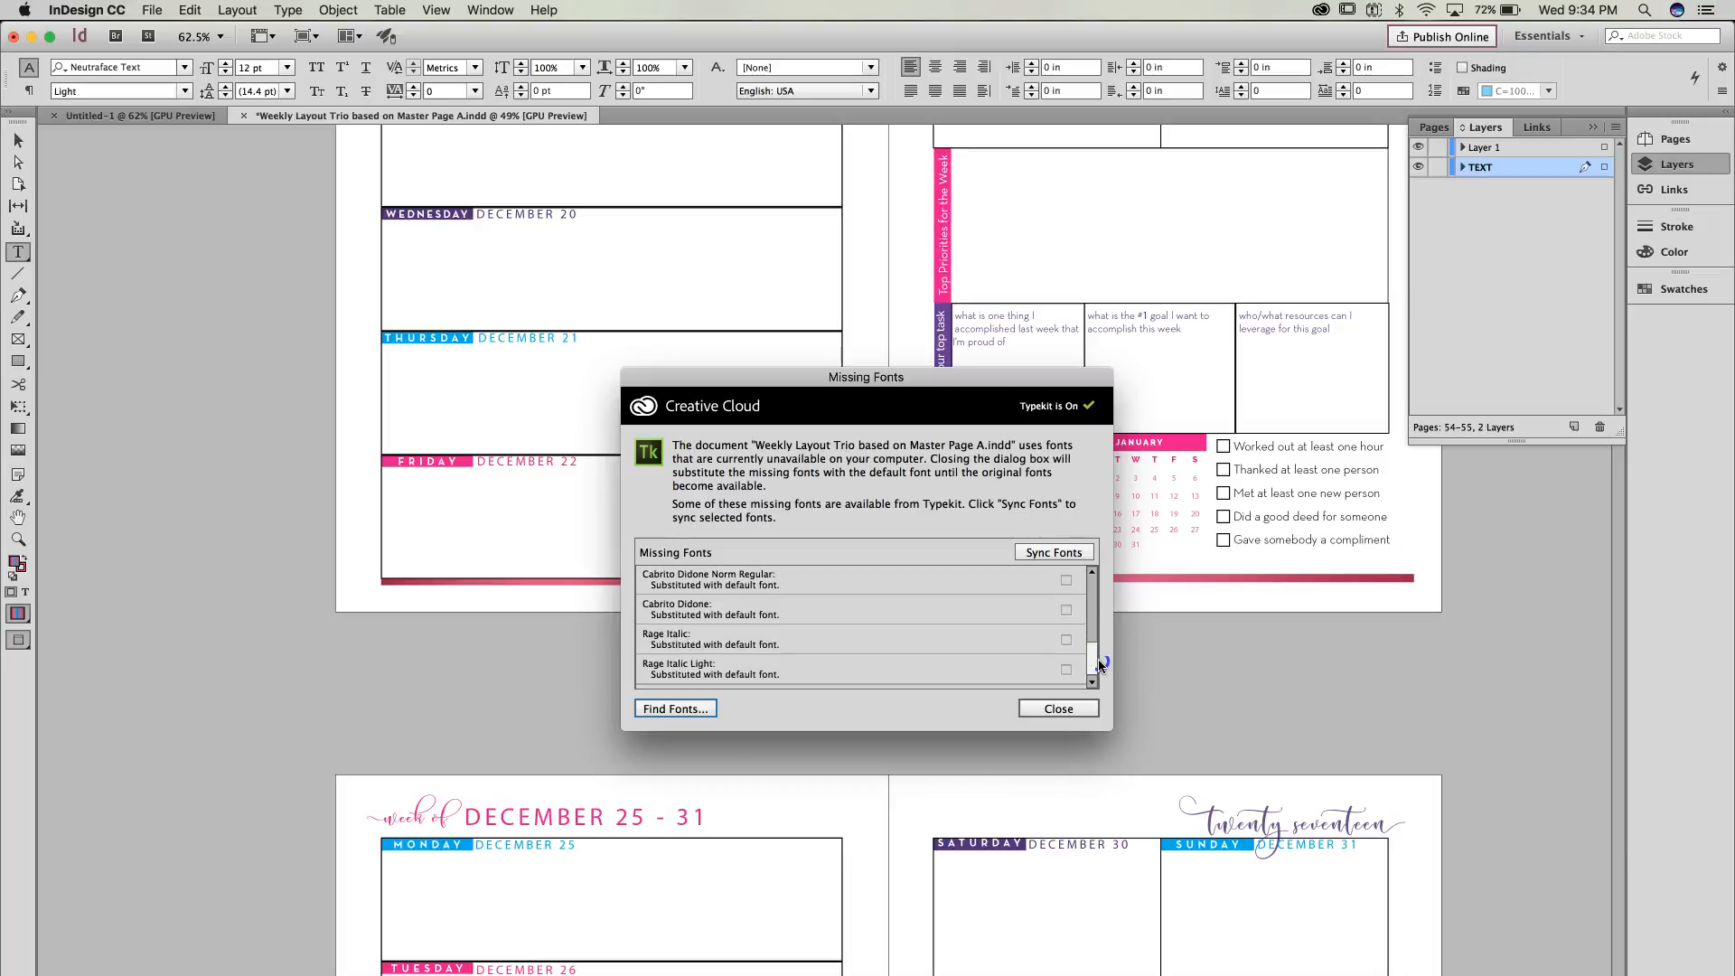
pyautogui.moveTo(1101, 665); pyautogui.dragTo(1096, 592)
pyautogui.click(734, 602)
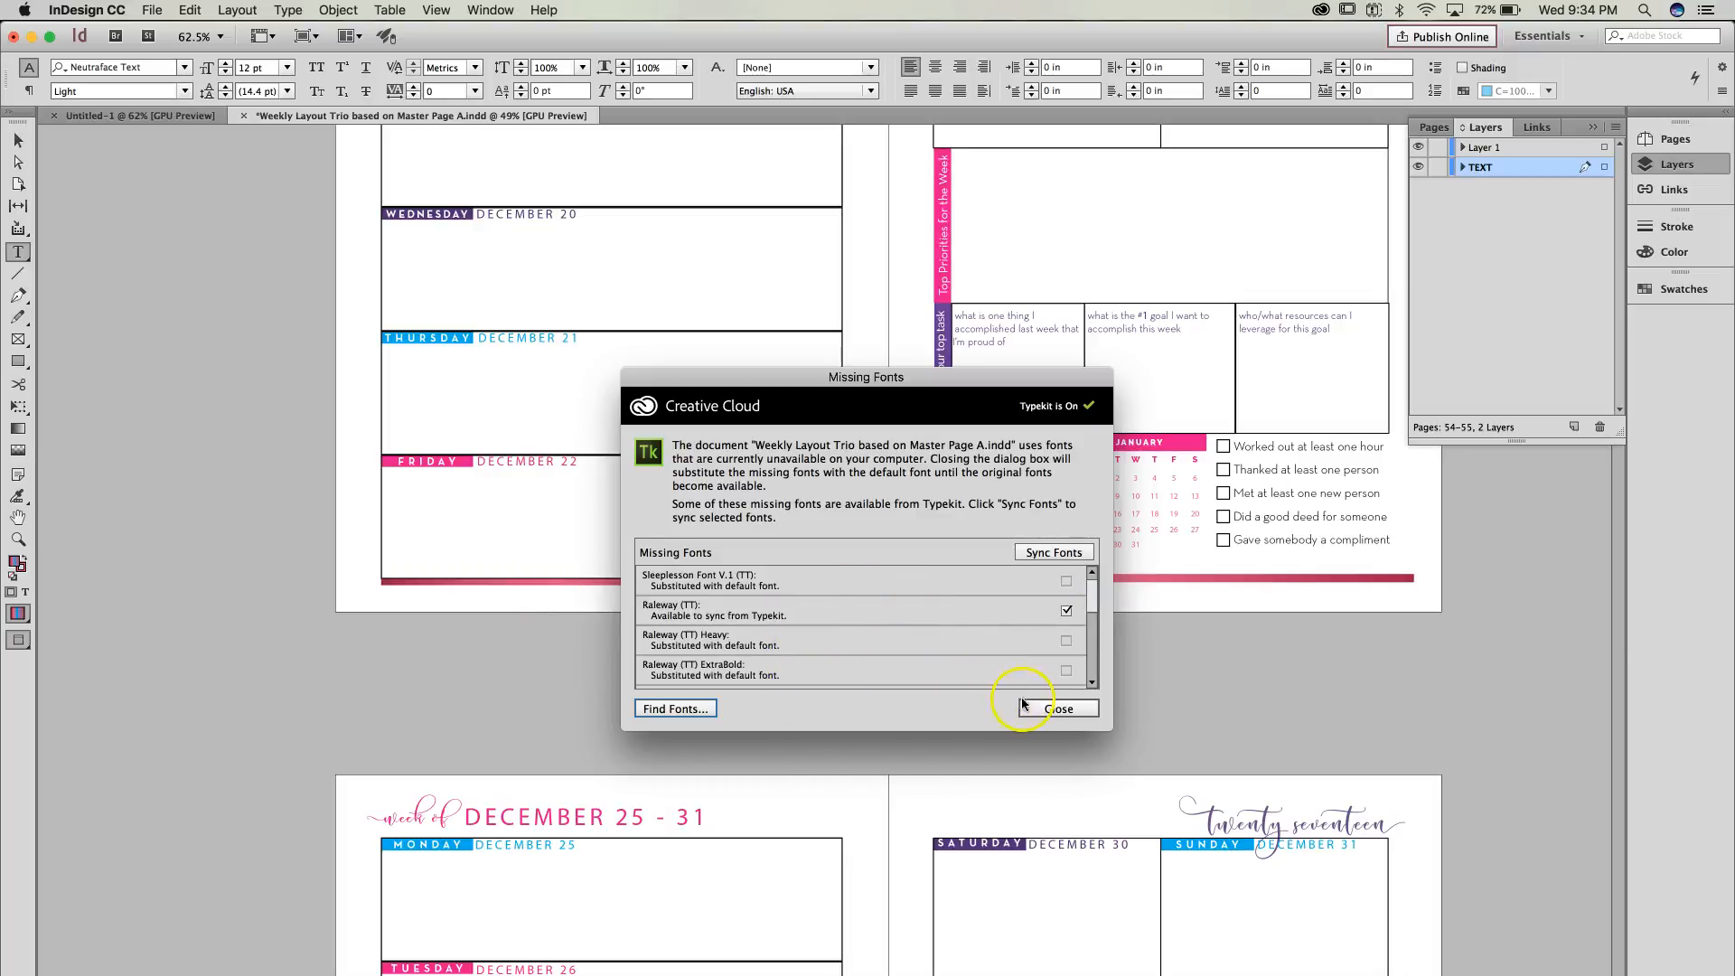
pyautogui.click(1079, 415)
pyautogui.click(829, 720)
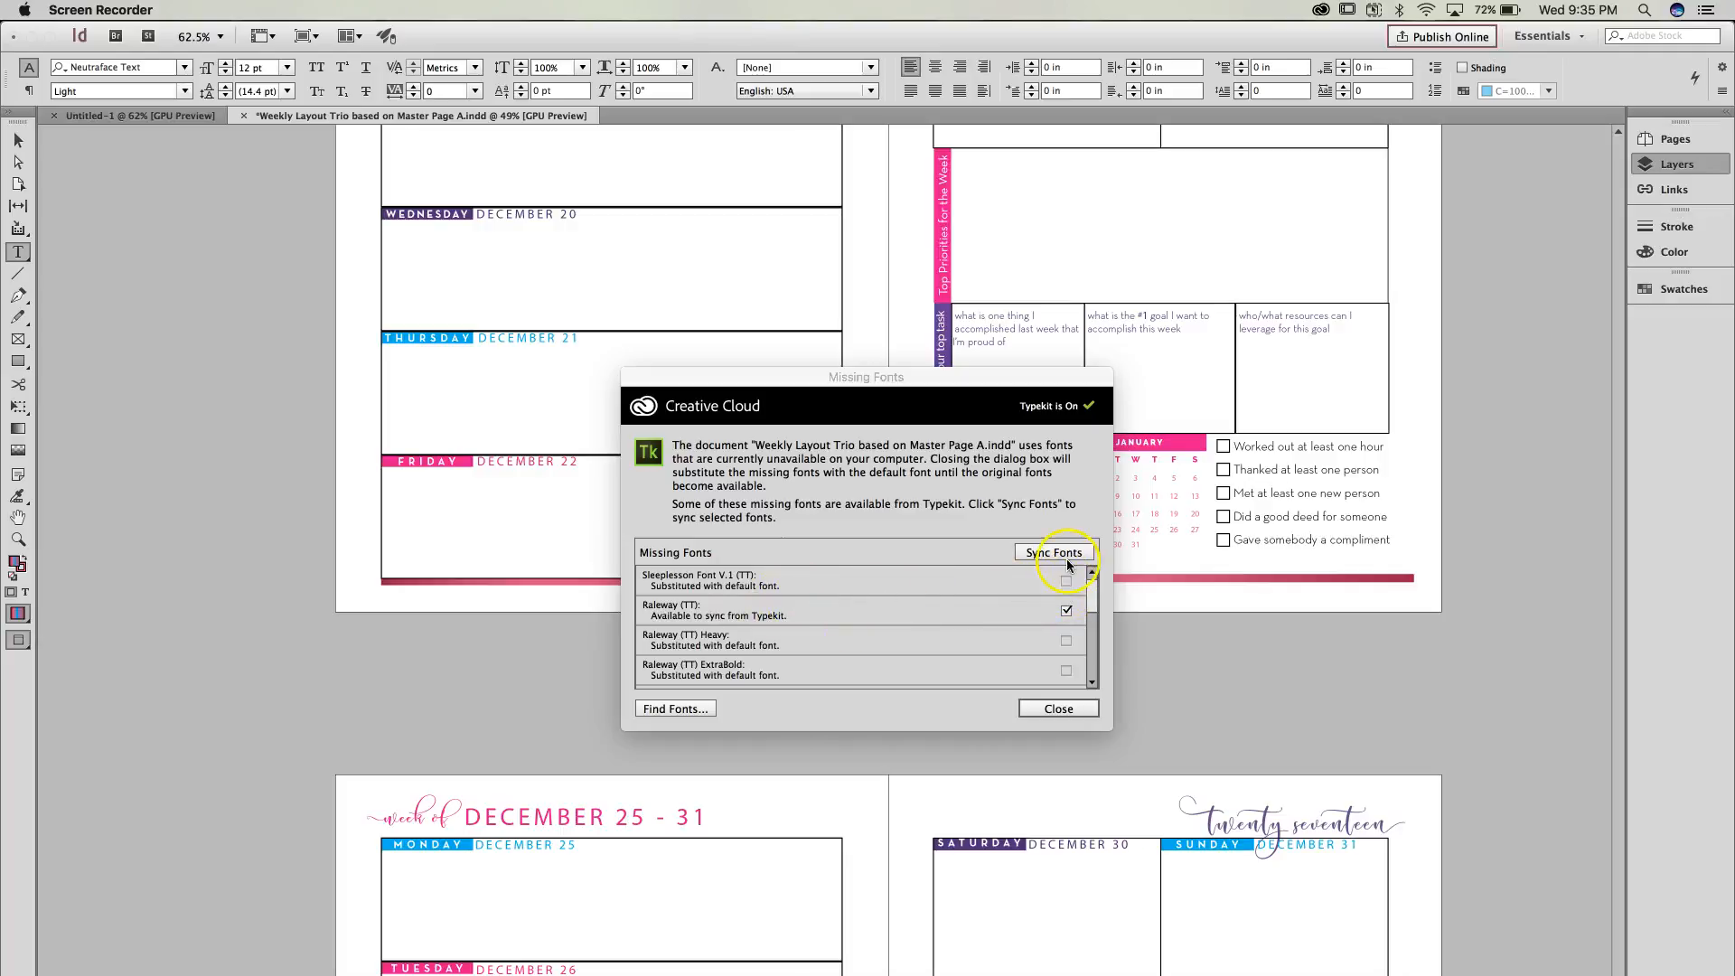
pyautogui.click(1052, 712)
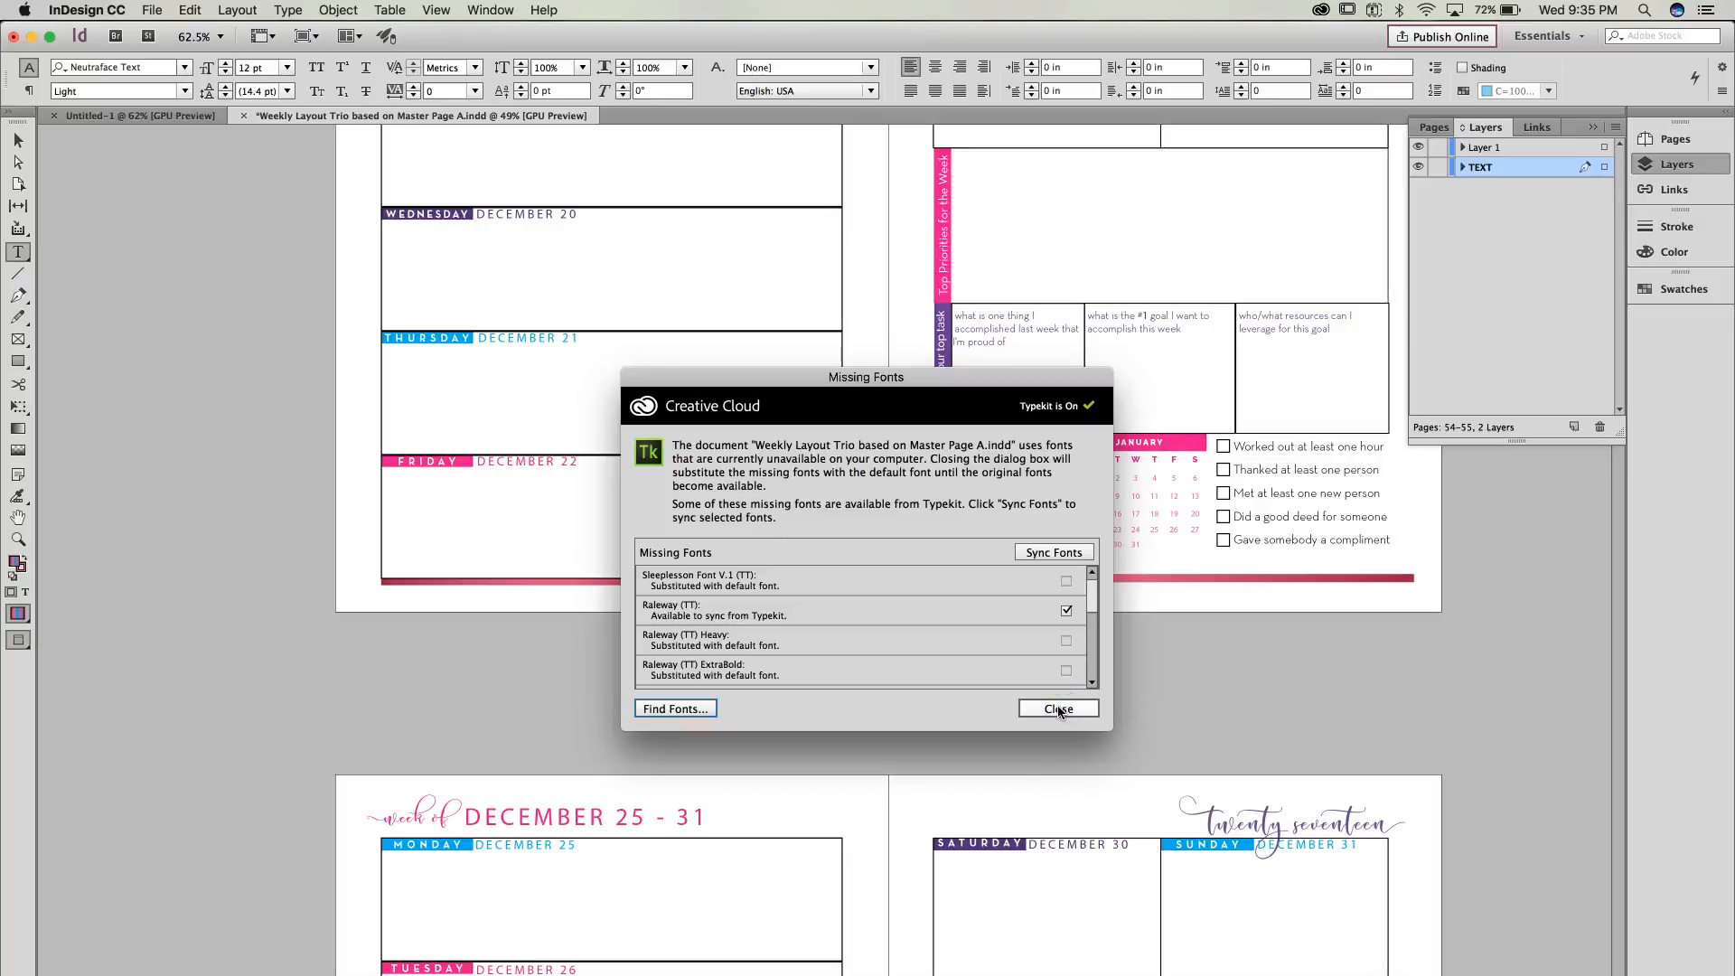
pyautogui.click(1058, 710)
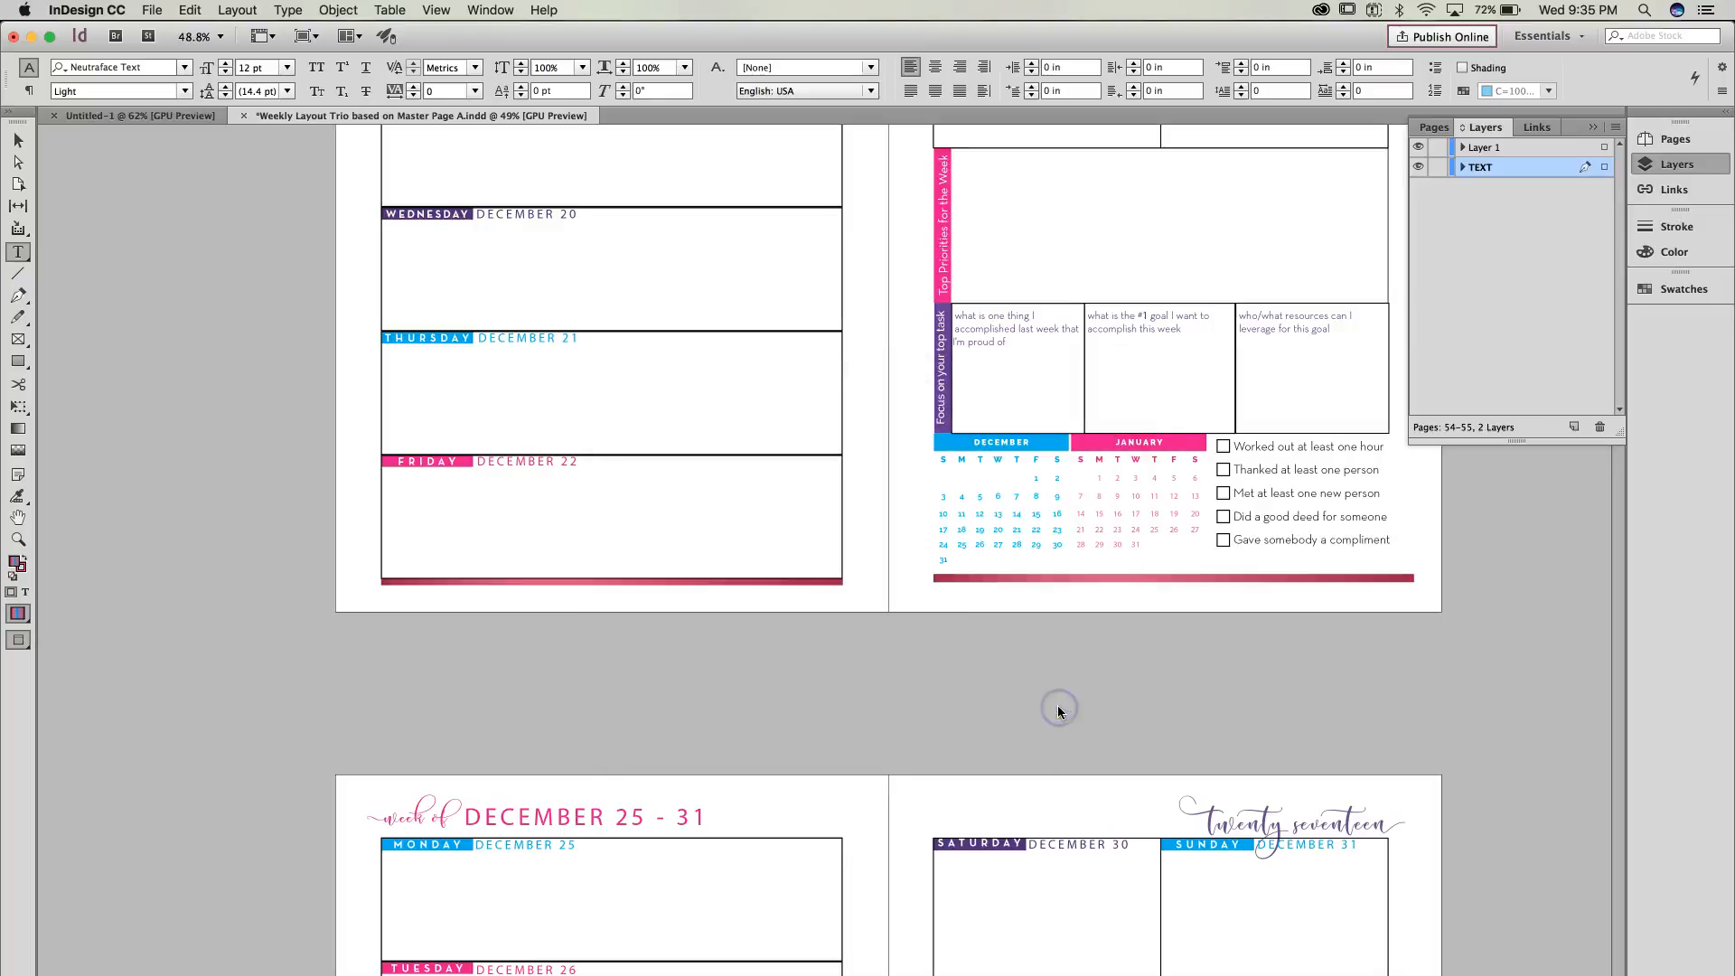
# Step: Look back through the weekly planner spreads from late December to mid-August
pyautogui.scroll(20, 883, 398)
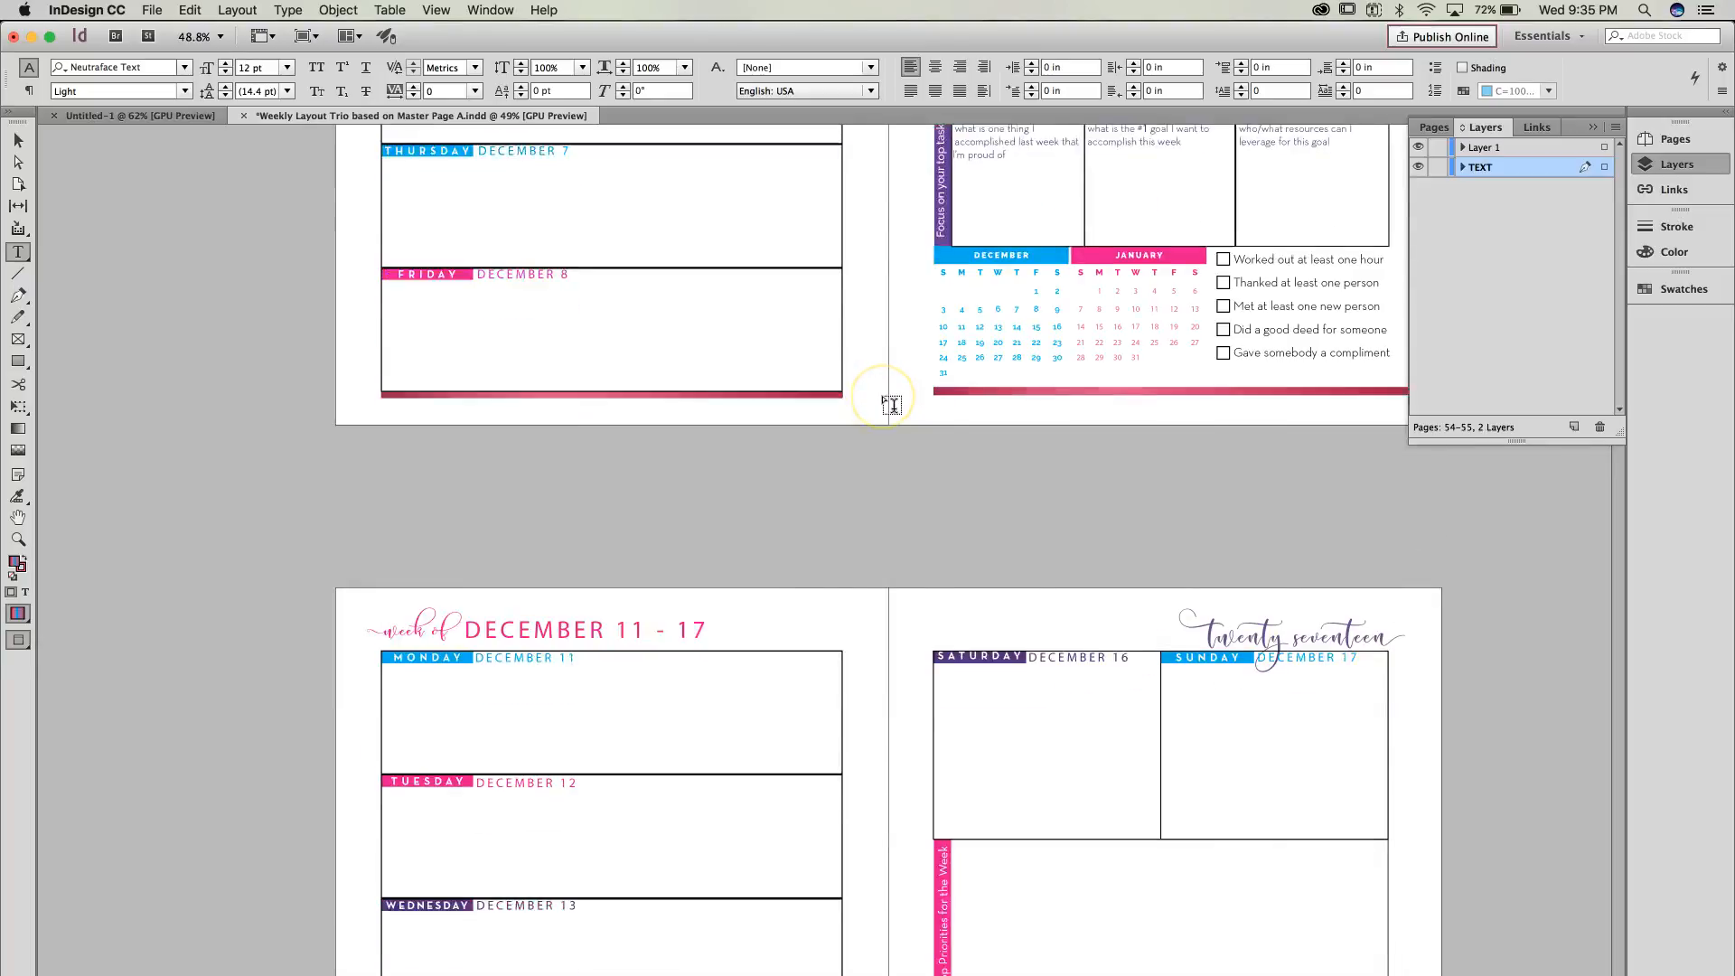
pyautogui.scroll(15, 892, 404)
pyautogui.scroll(15, 892, 404)
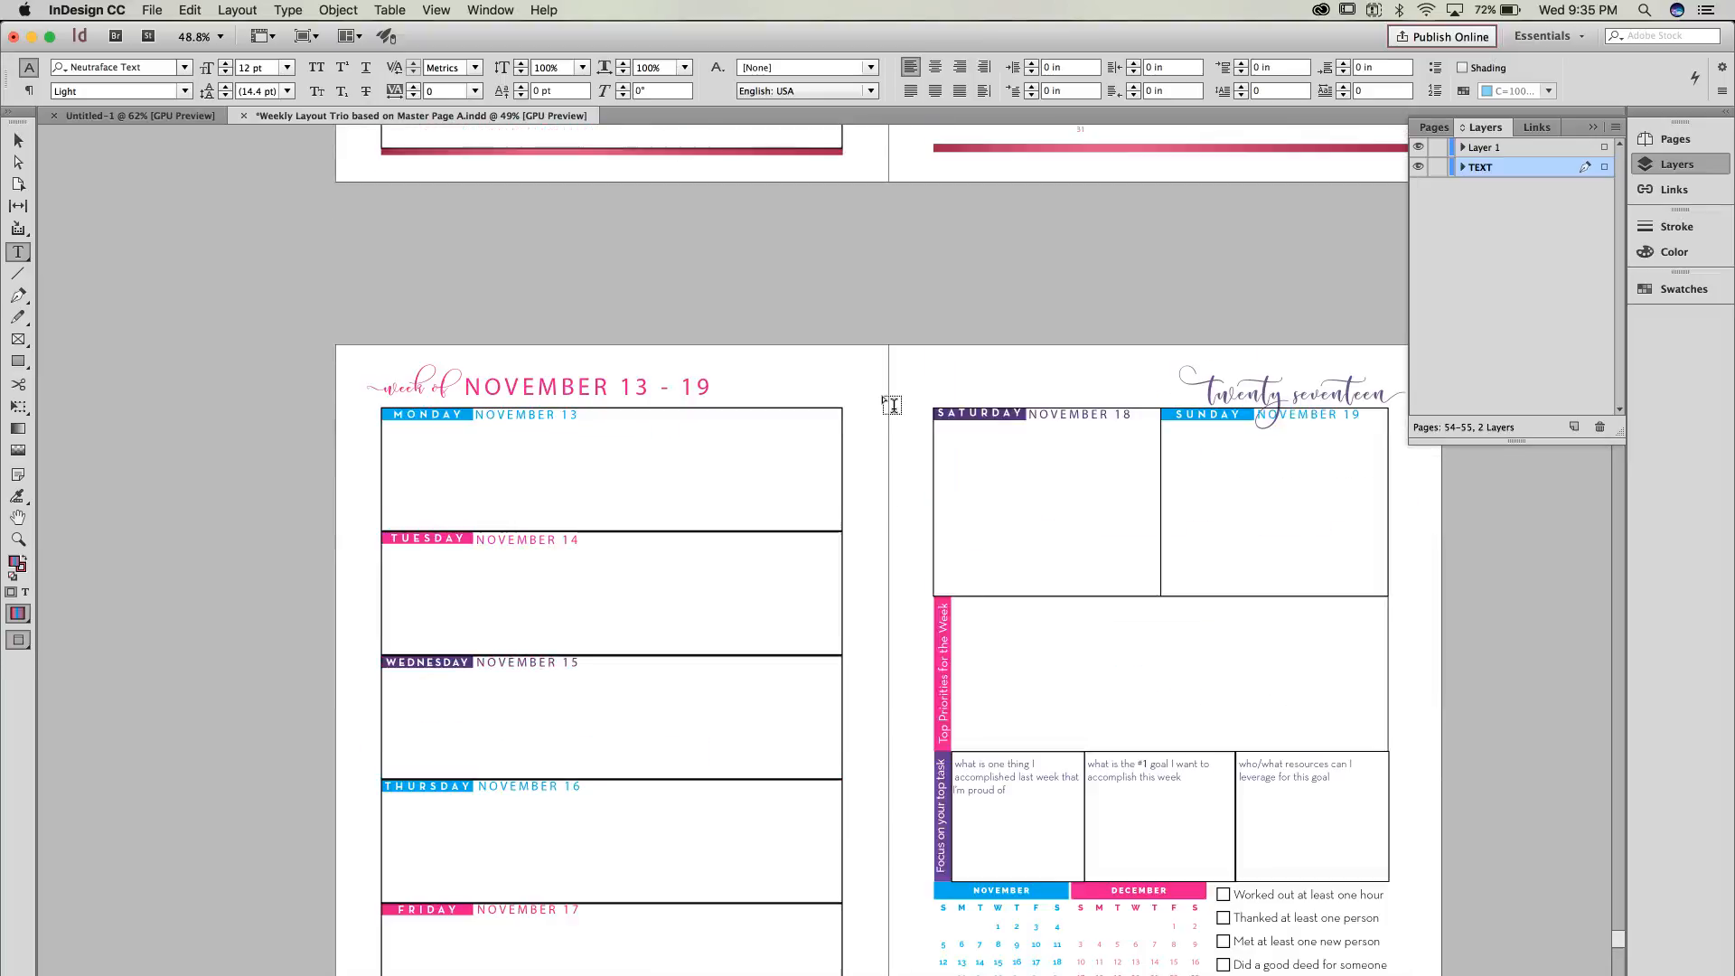
pyautogui.scroll(15, 892, 404)
pyautogui.scroll(10, 892, 404)
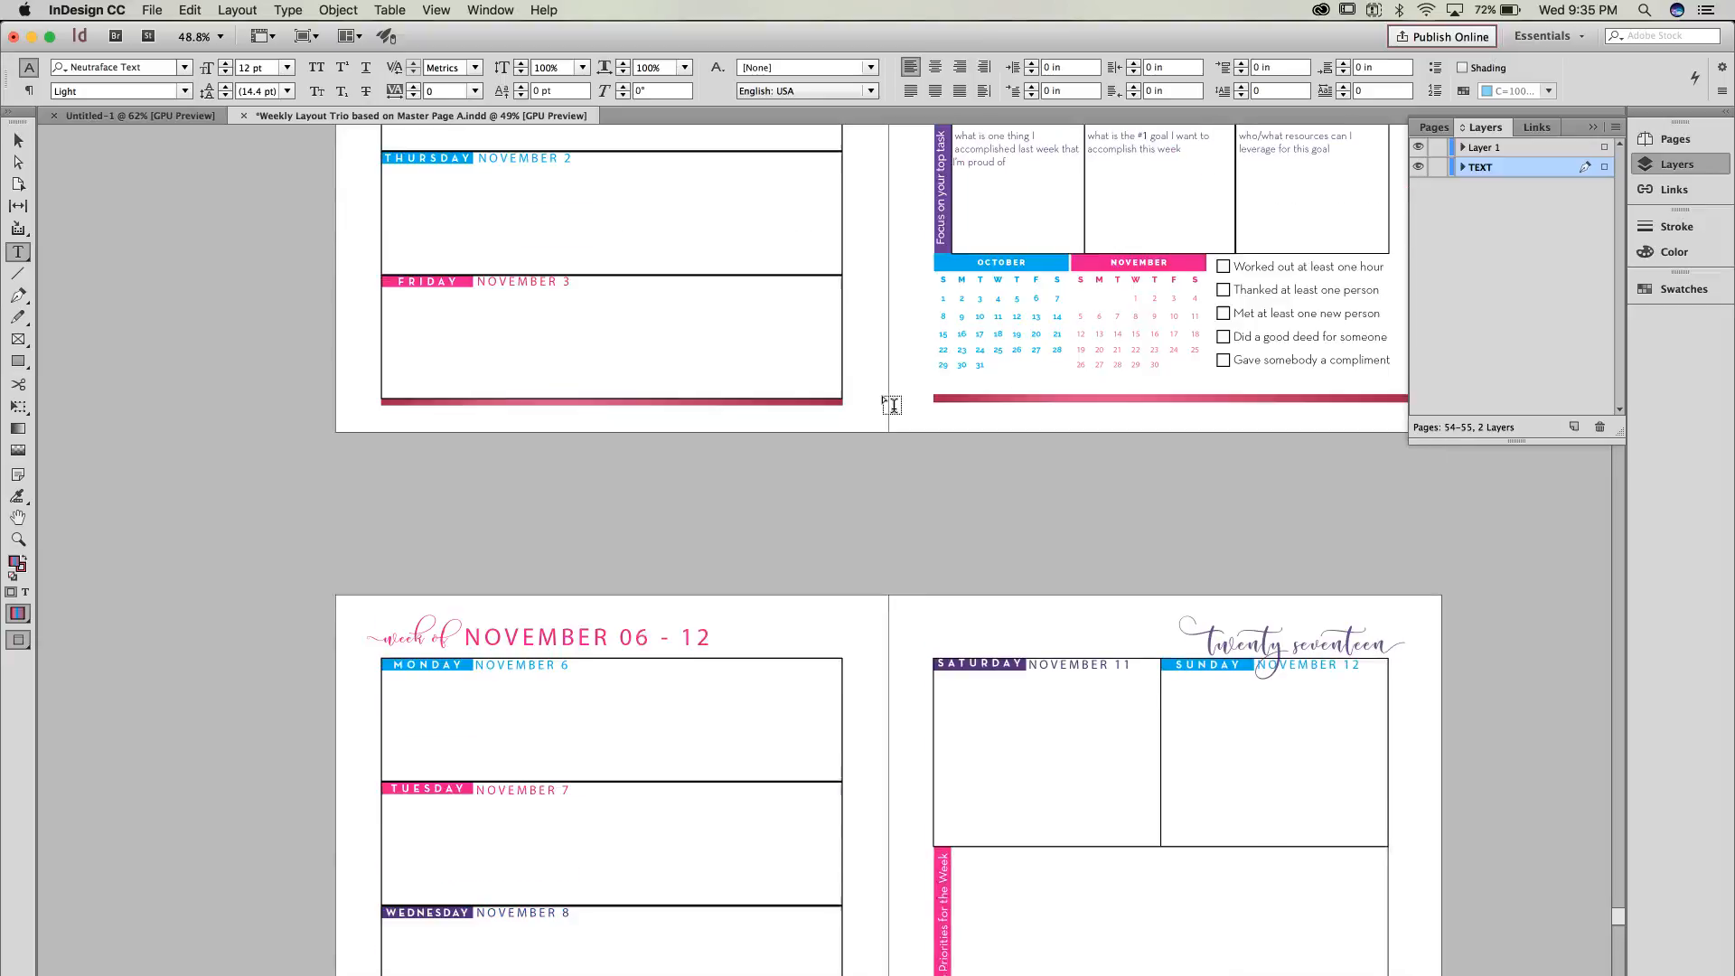
pyautogui.scroll(4, 696, 340)
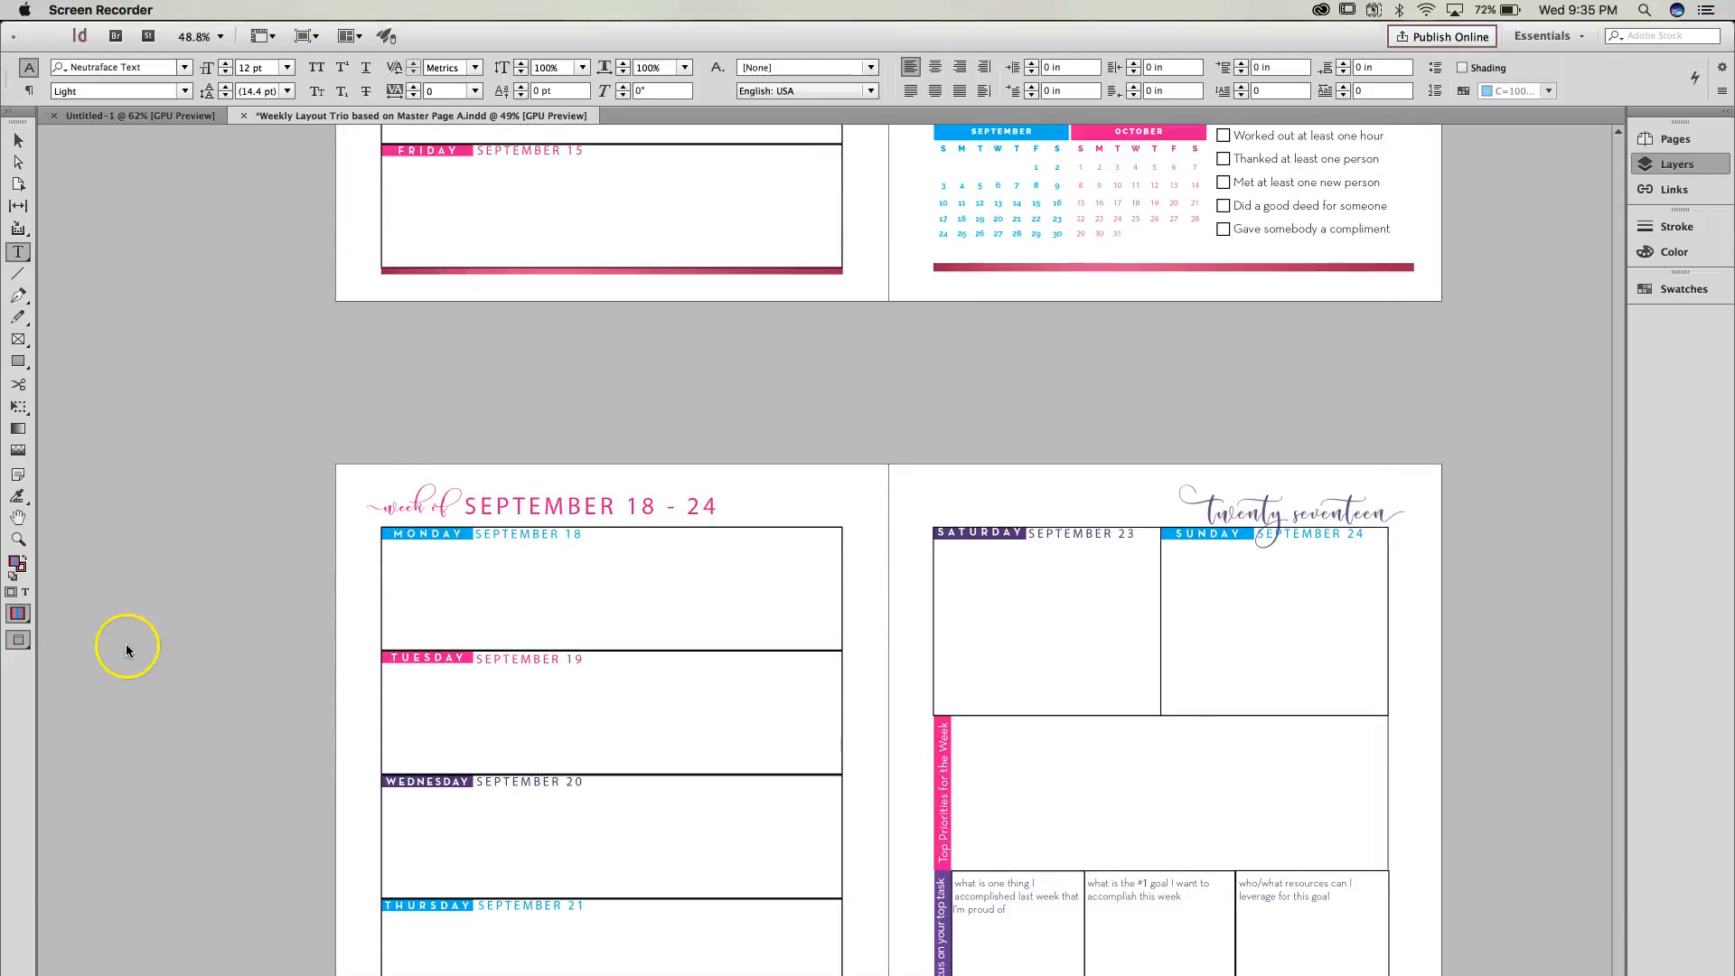
pyautogui.scroll(15, 566, 489)
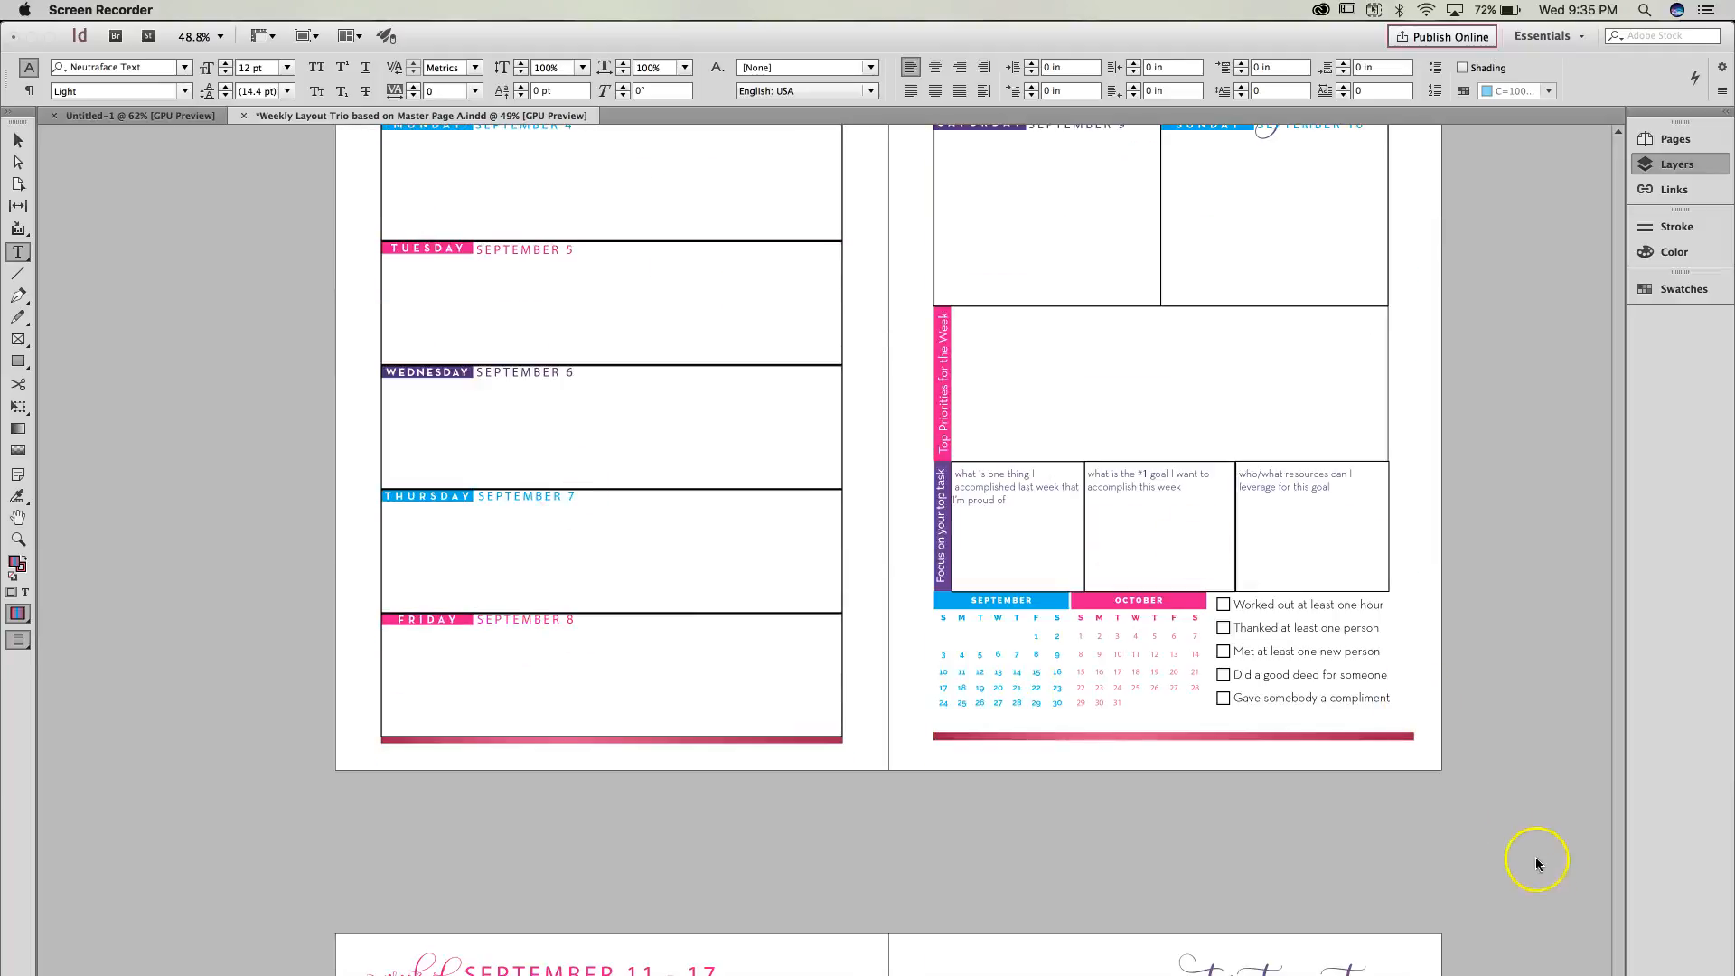
pyautogui.scroll(15, 1547, 864)
pyautogui.scroll(15, 1457, 501)
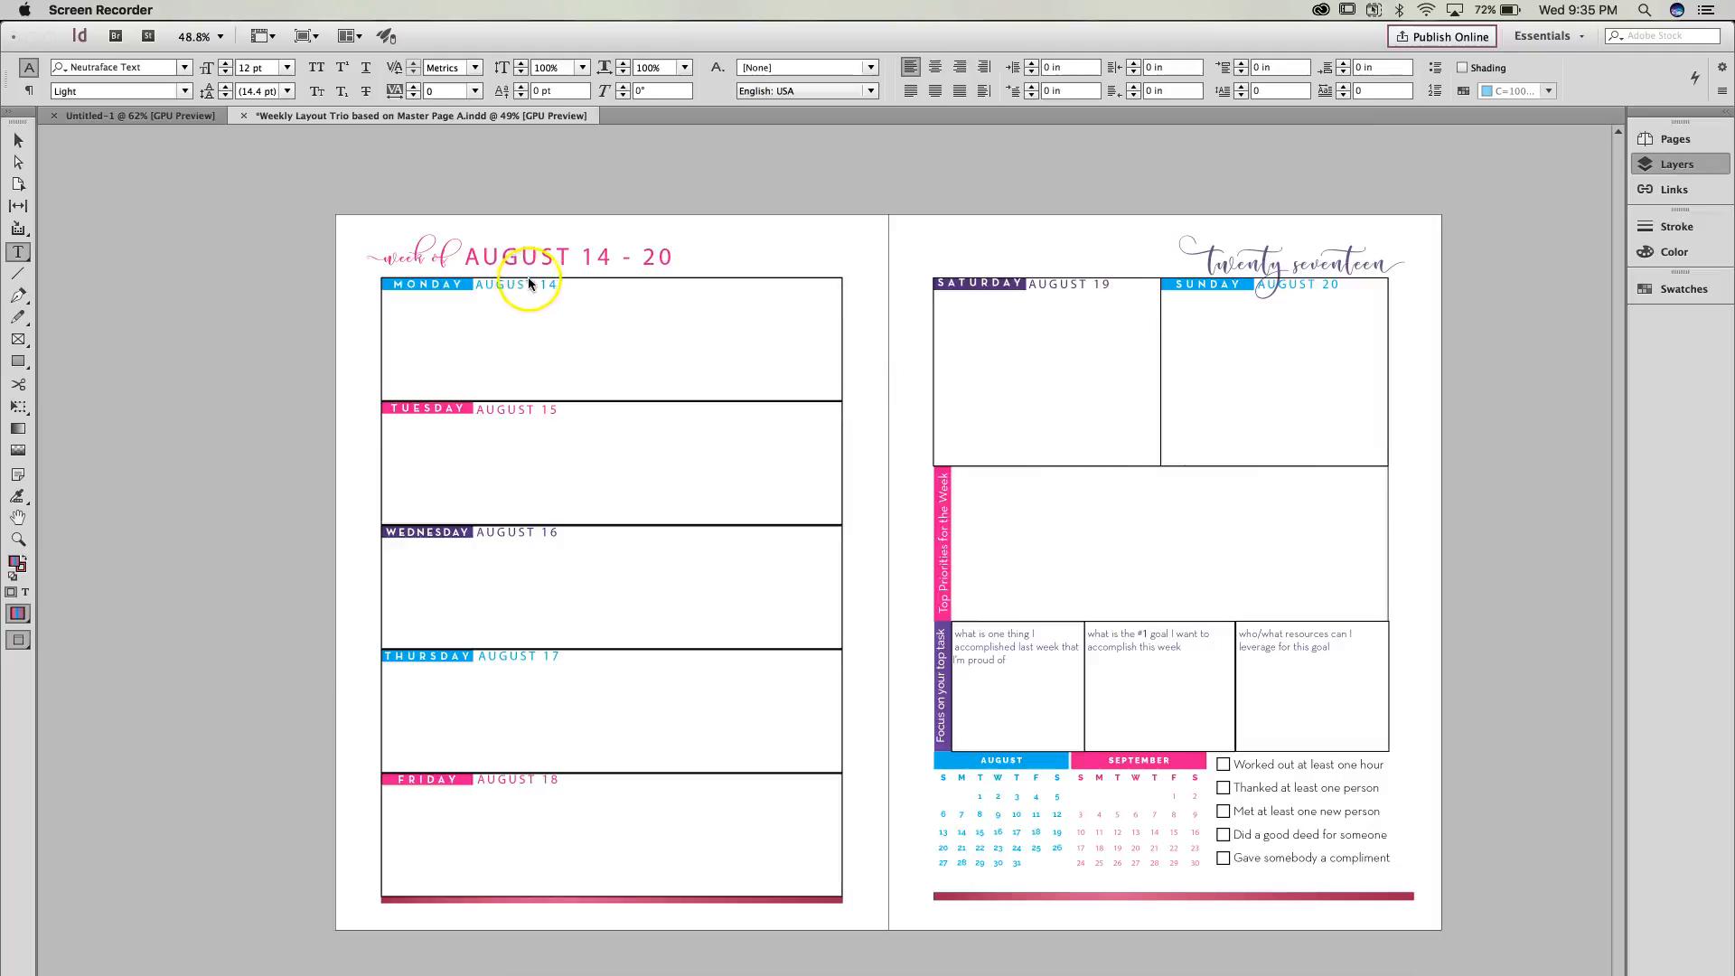
pyautogui.scroll(4, 537, 281)
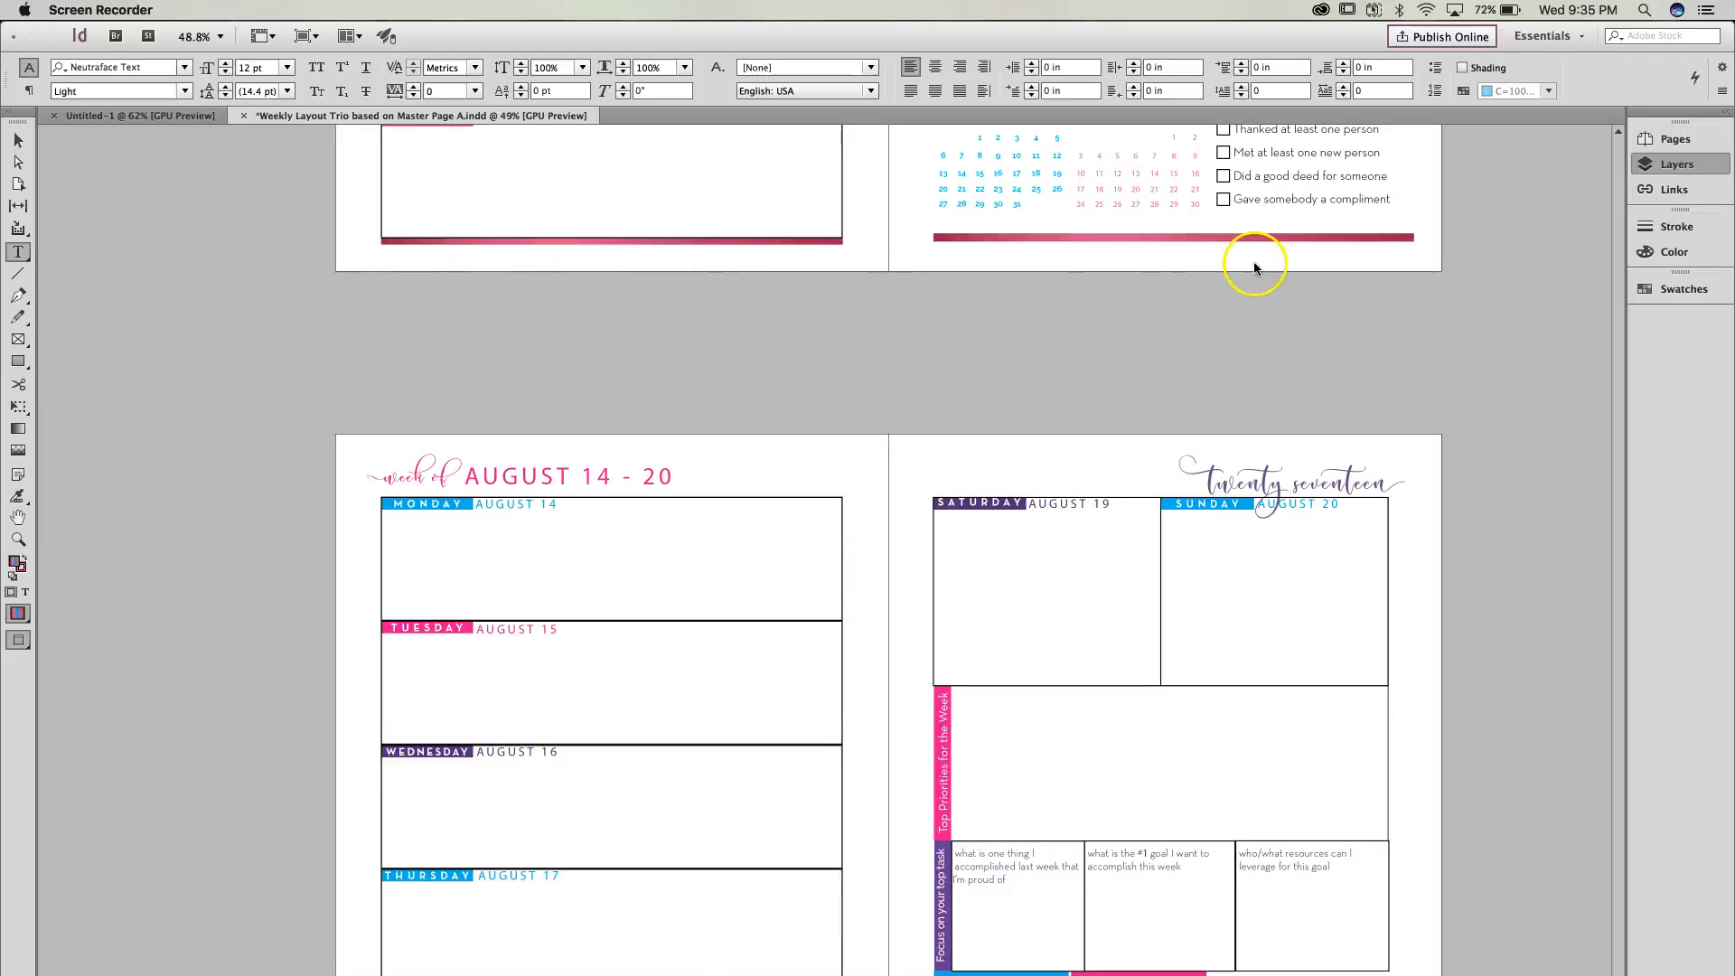
# Step: Display the document's page thumbnails and enlarge their panel to make room for more spreads
pyautogui.click(1678, 159)
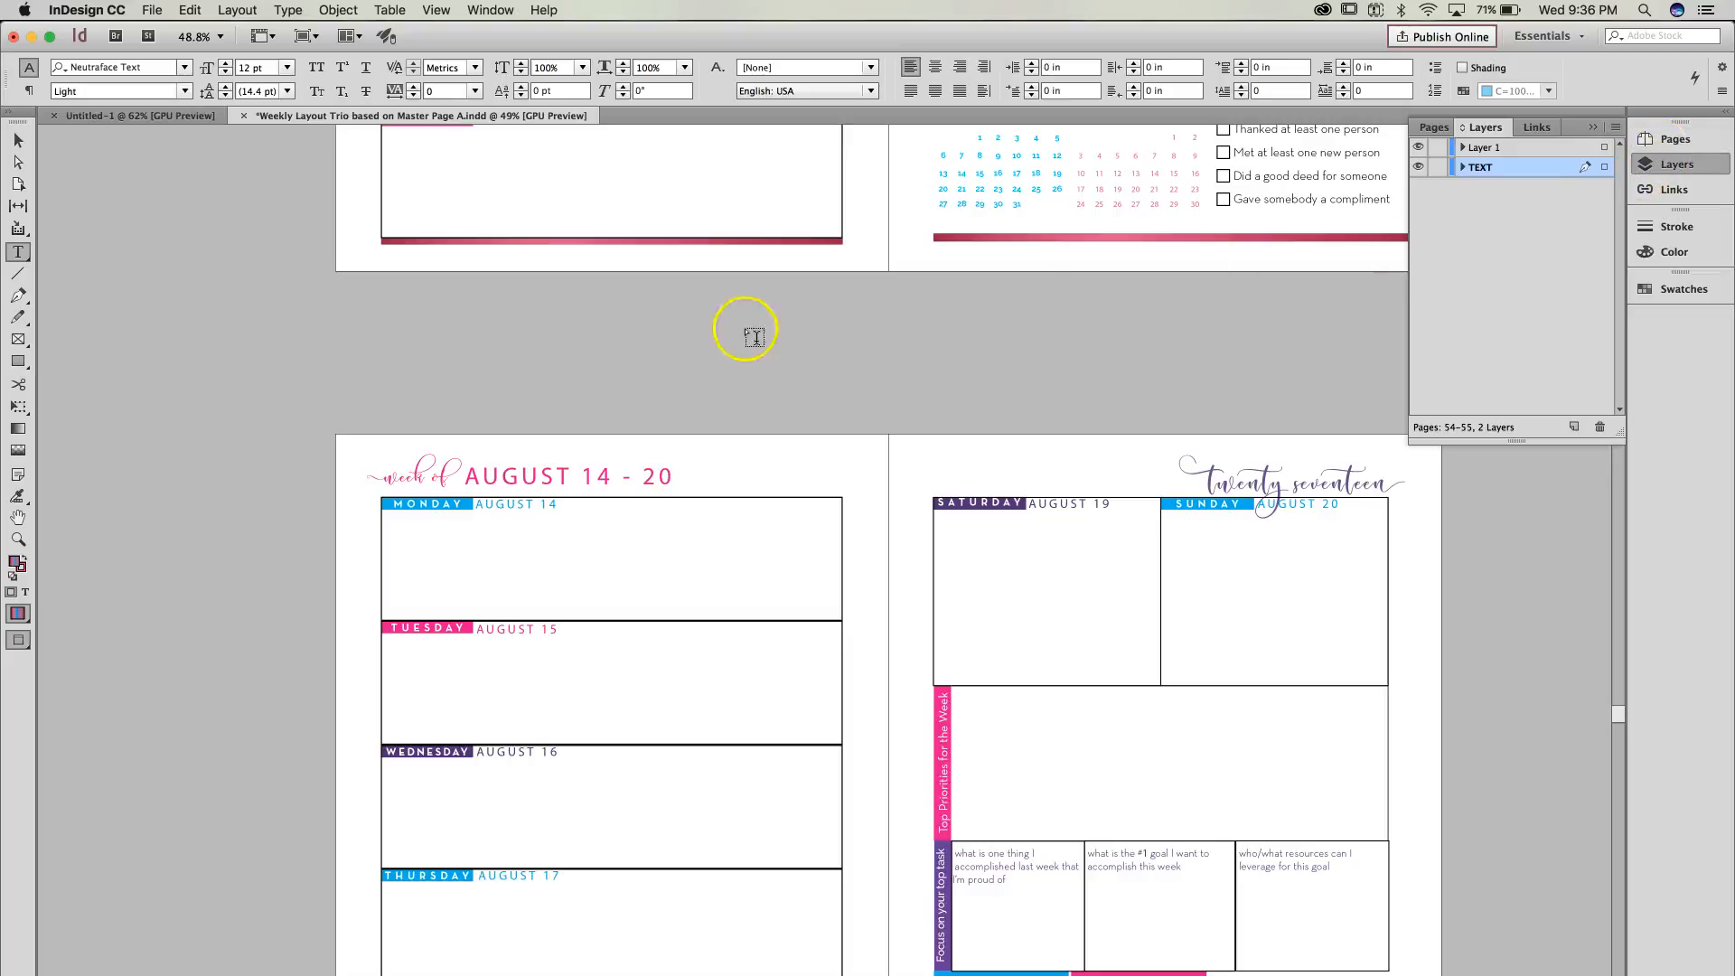
pyautogui.click(489, 10)
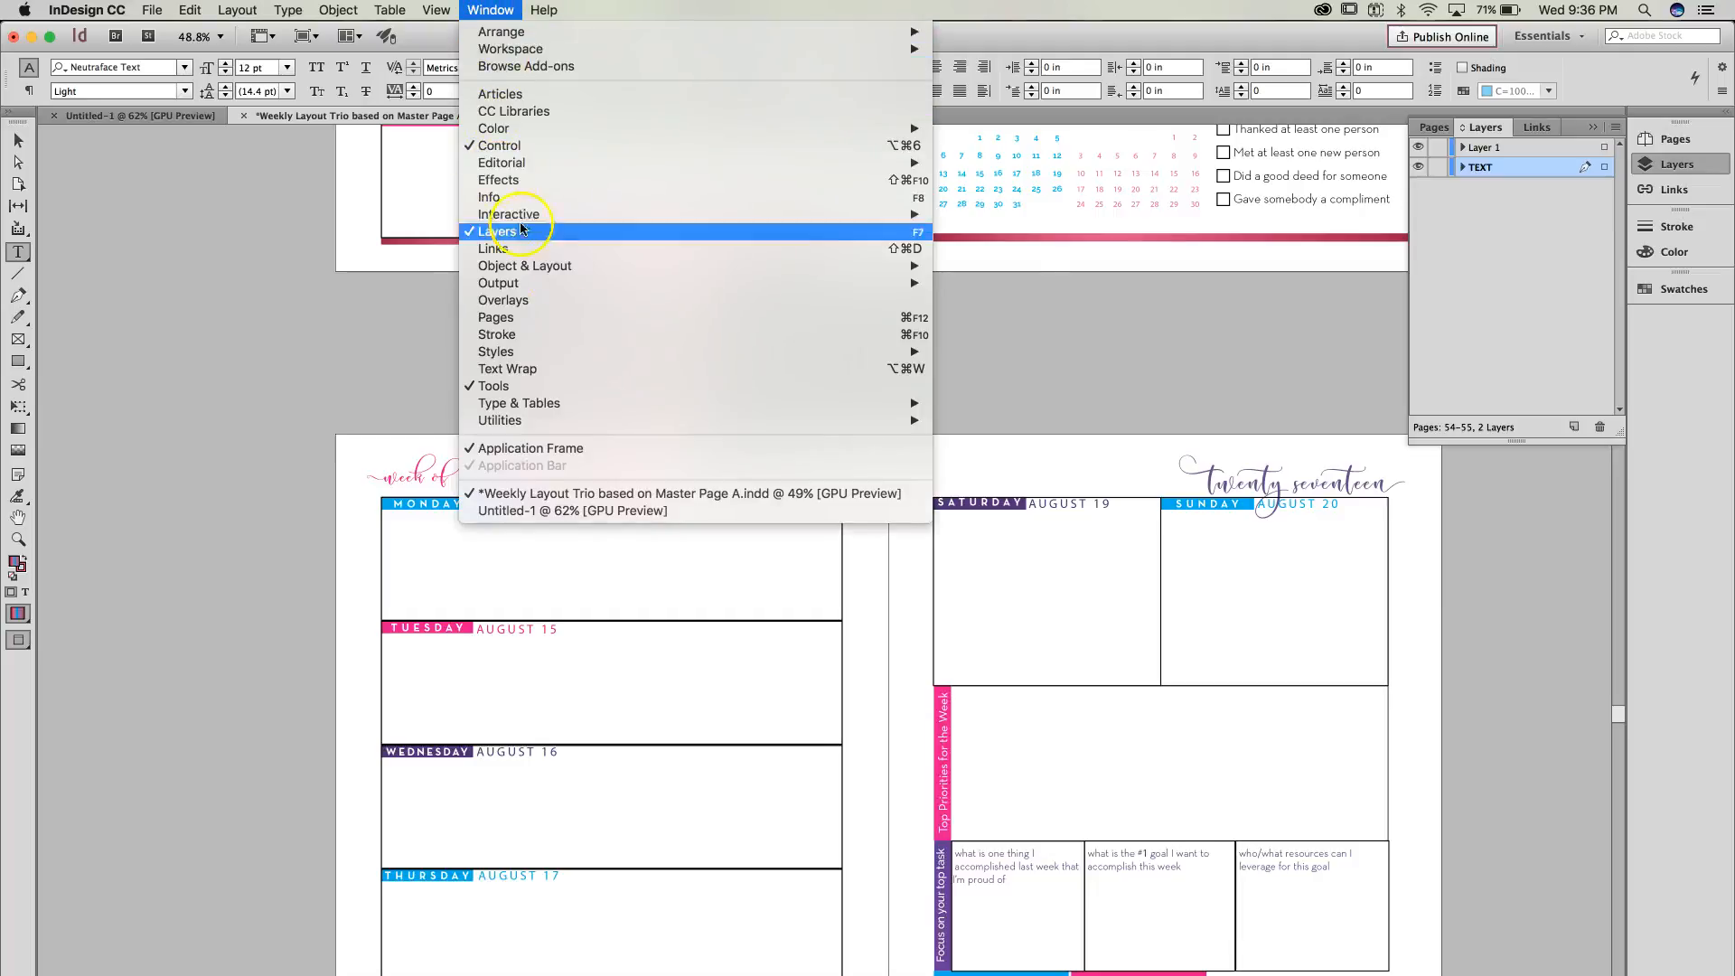
pyautogui.click(543, 316)
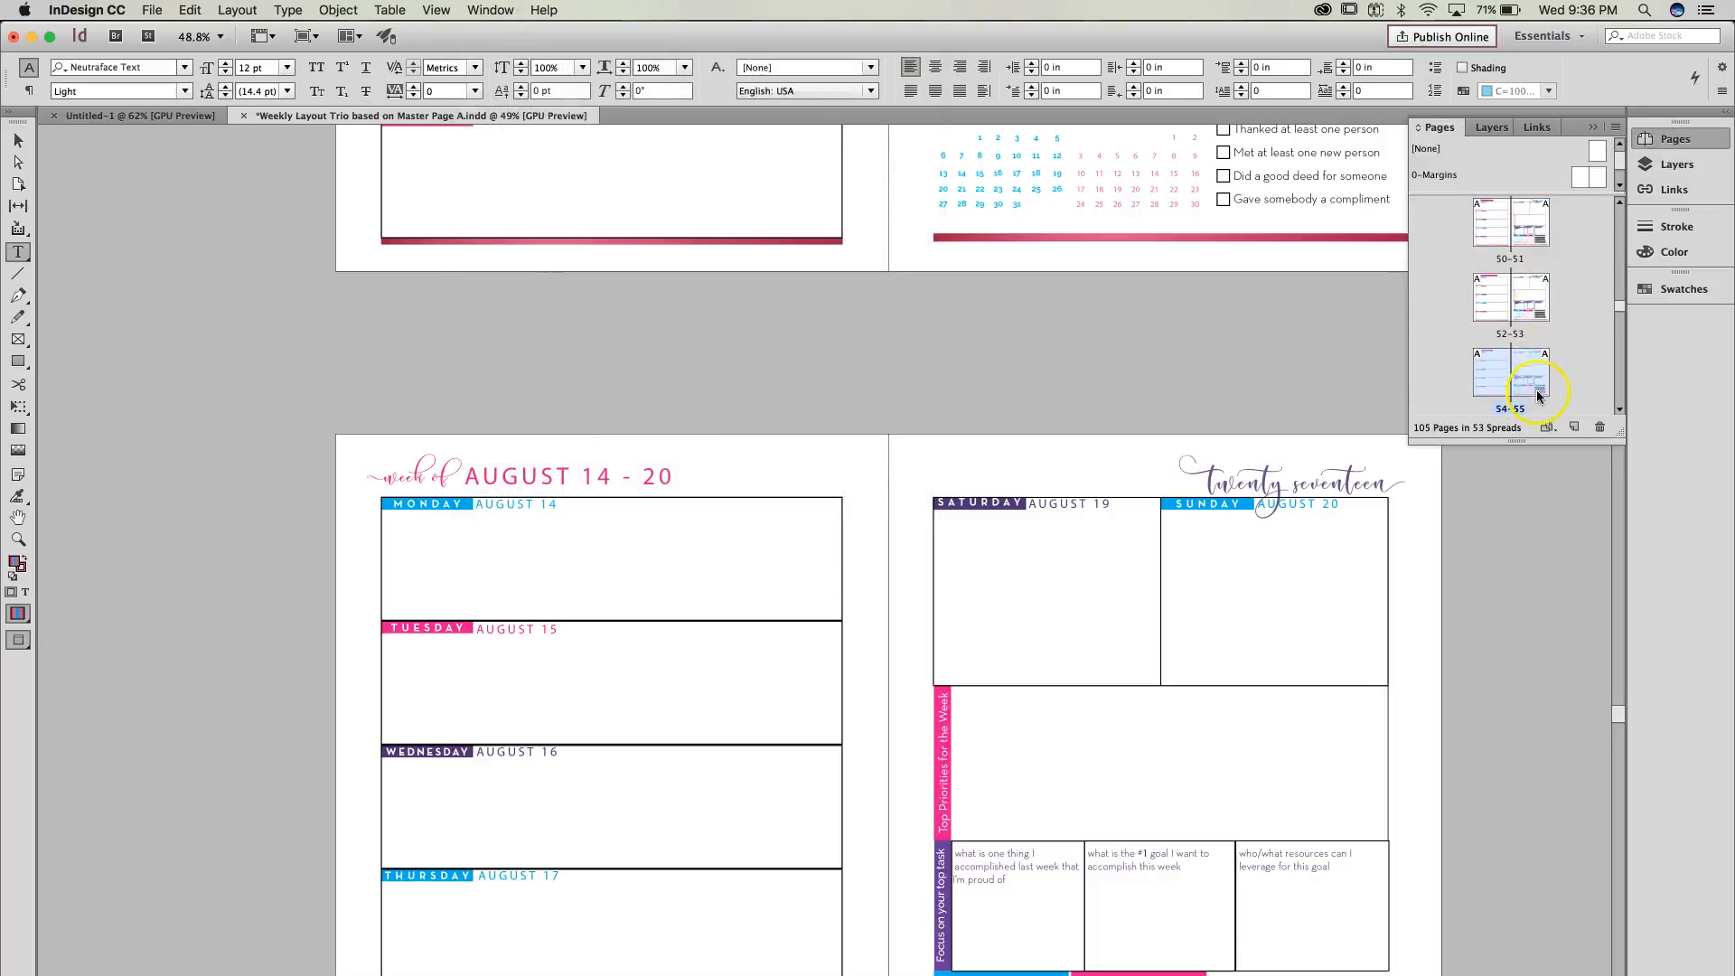
pyautogui.moveTo(1412, 442); pyautogui.dragTo(1350, 468)
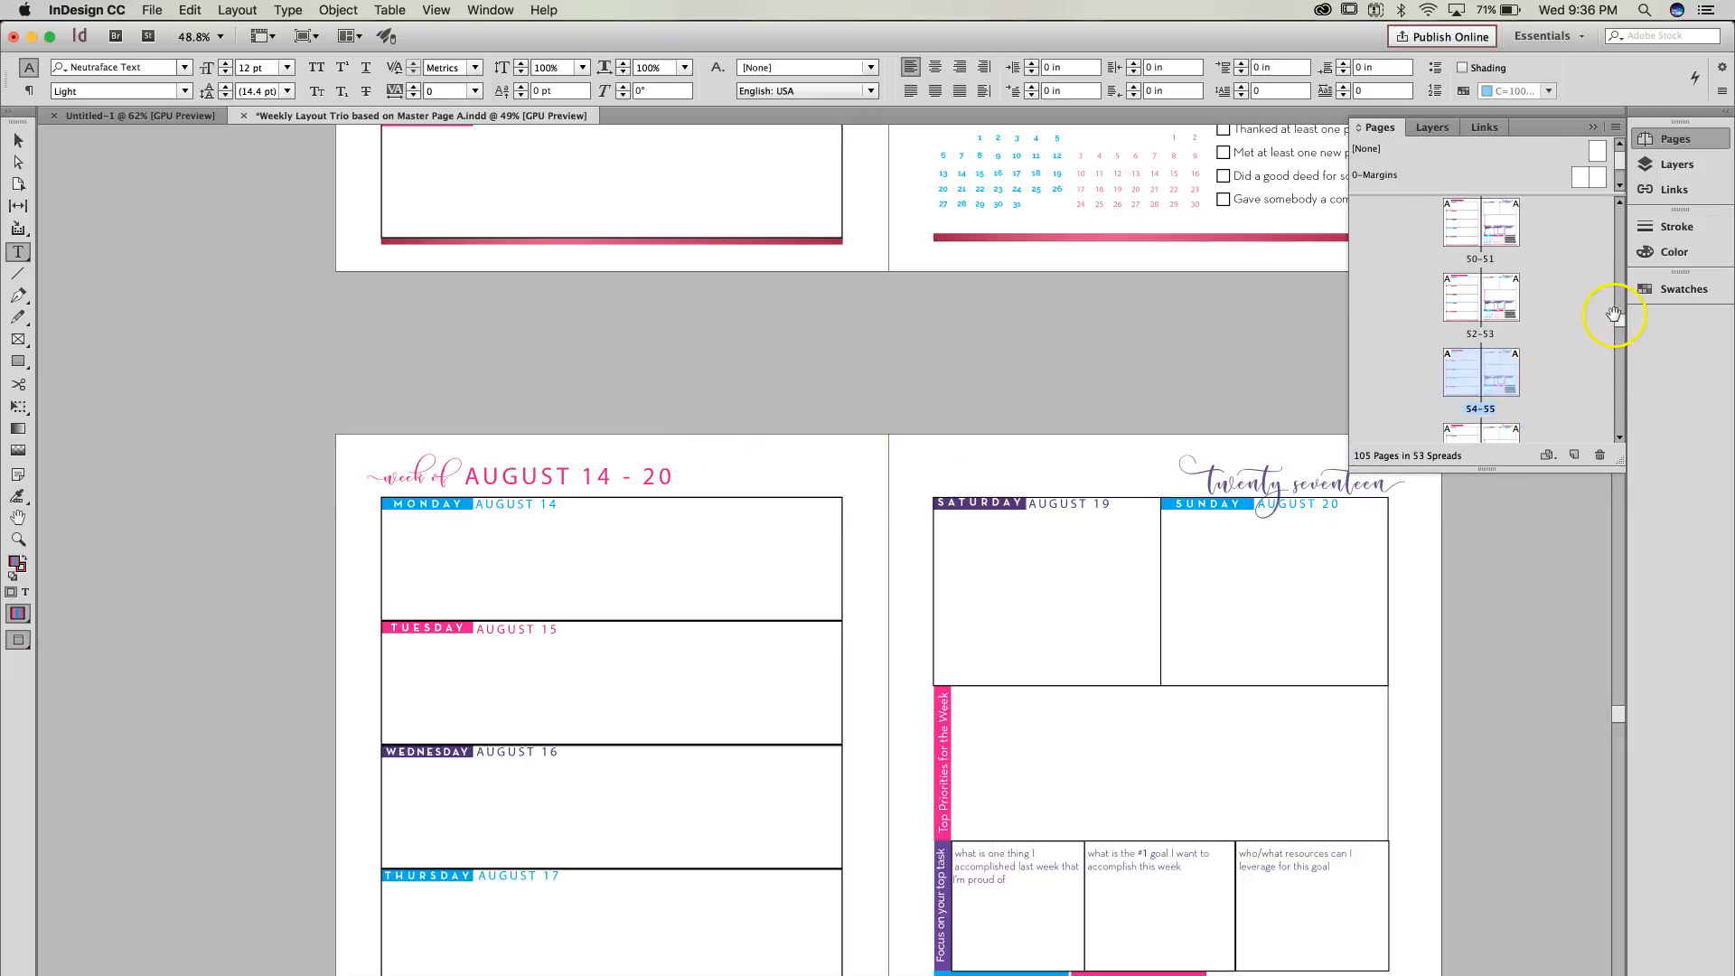
# Step: Go to the planner's striped cover on page 1 and view it in full
pyautogui.moveTo(1619, 325); pyautogui.dragTo(1622, 206)
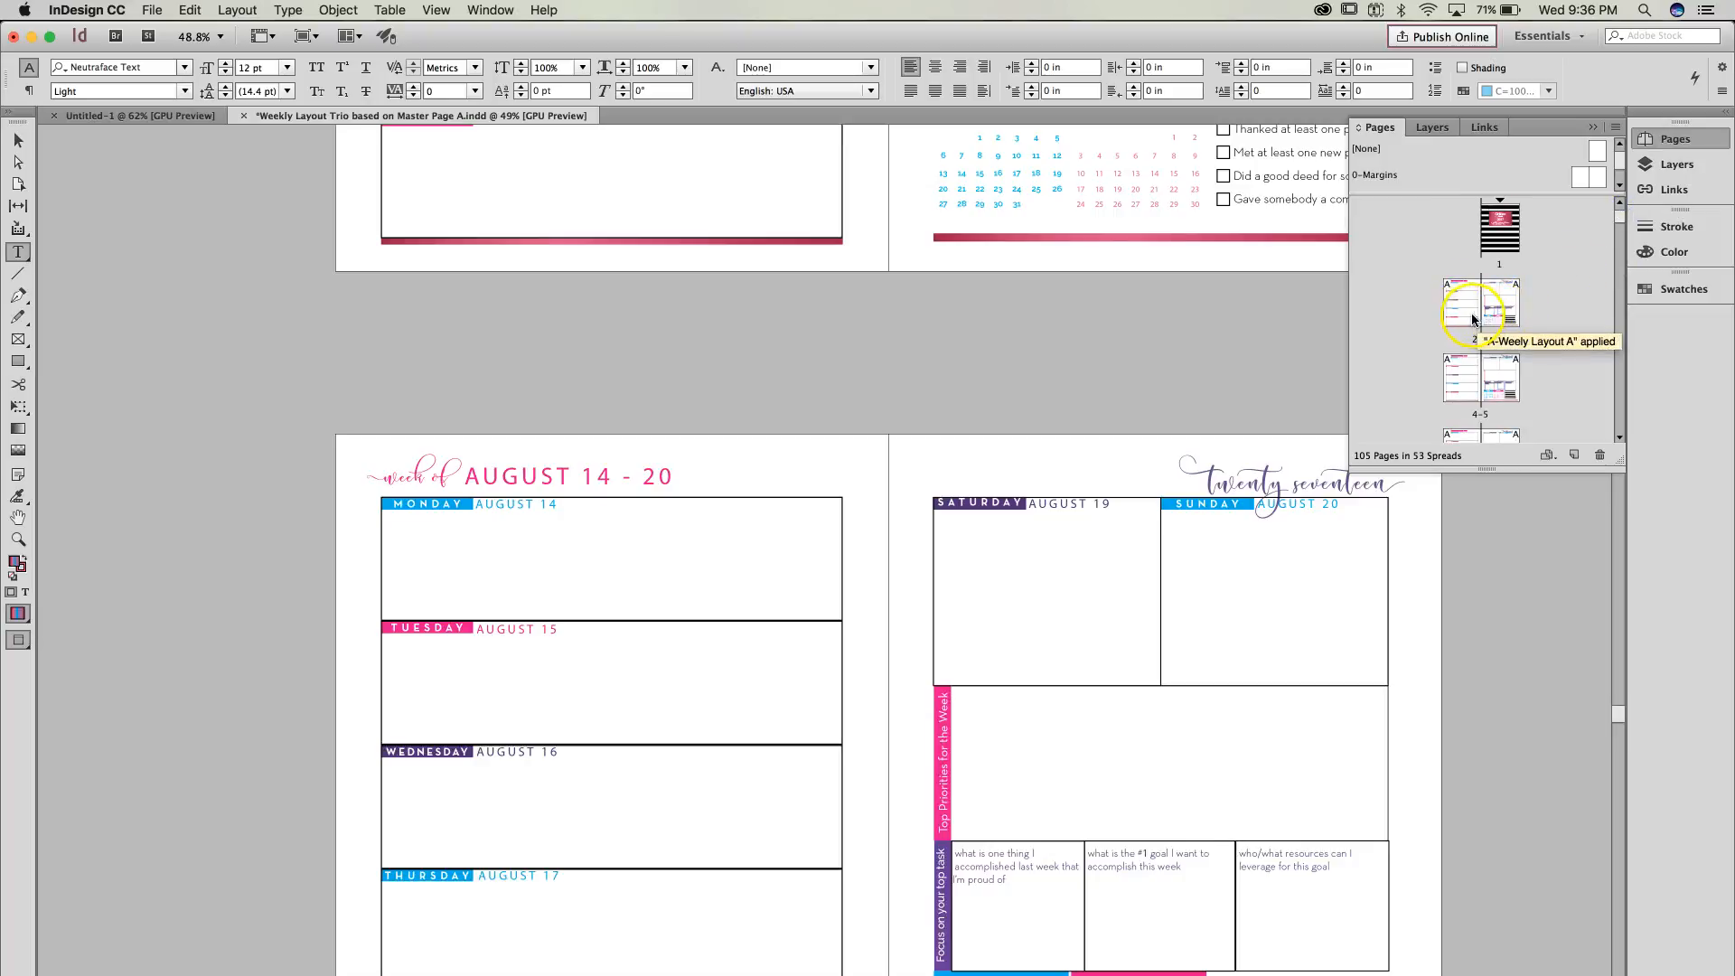
pyautogui.doubleClick(1514, 240)
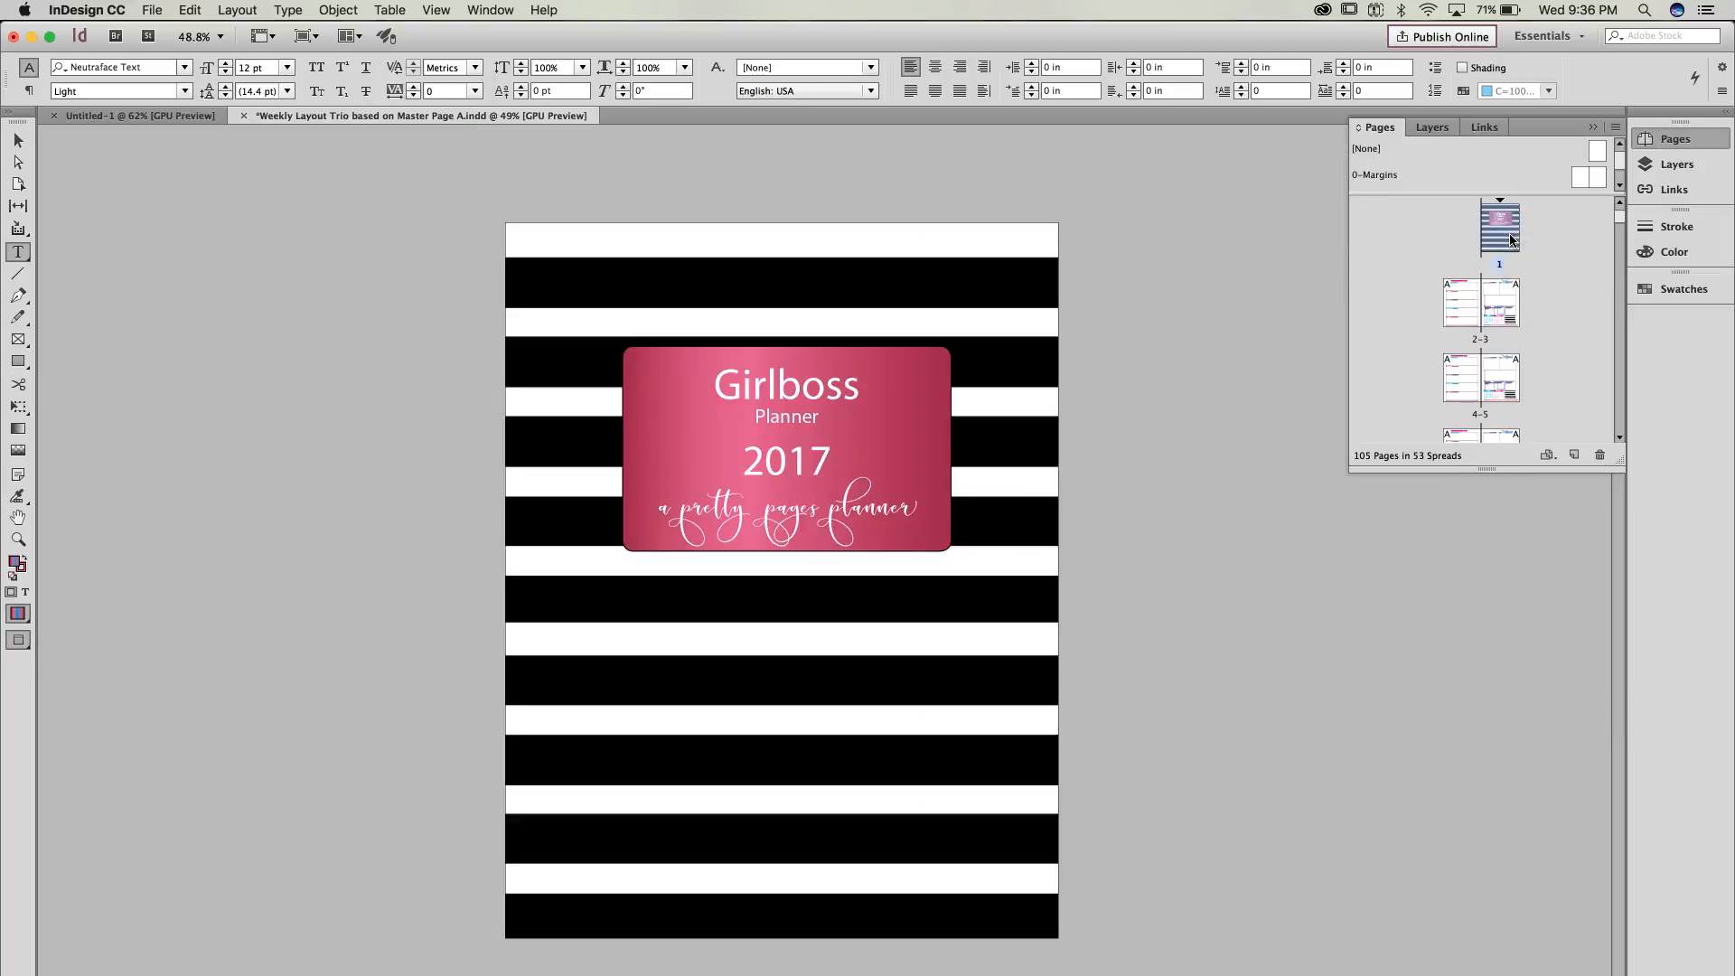
pyautogui.scroll(-3, 1201, 349)
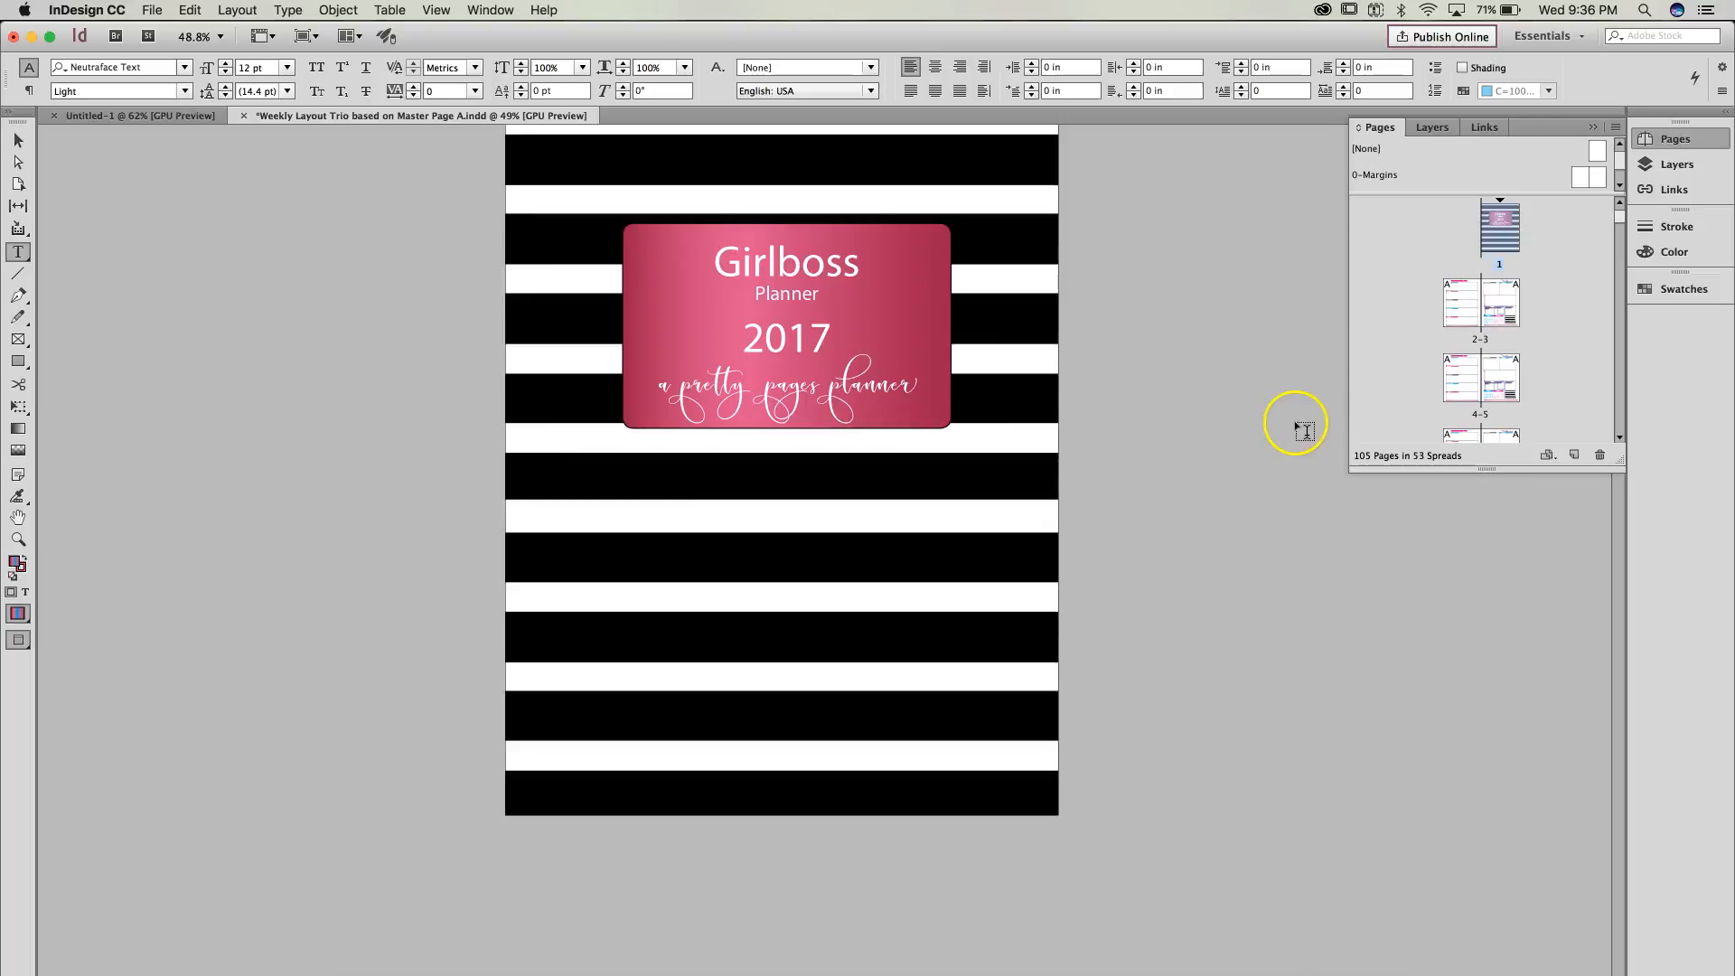
pyautogui.scroll(2, 1300, 426)
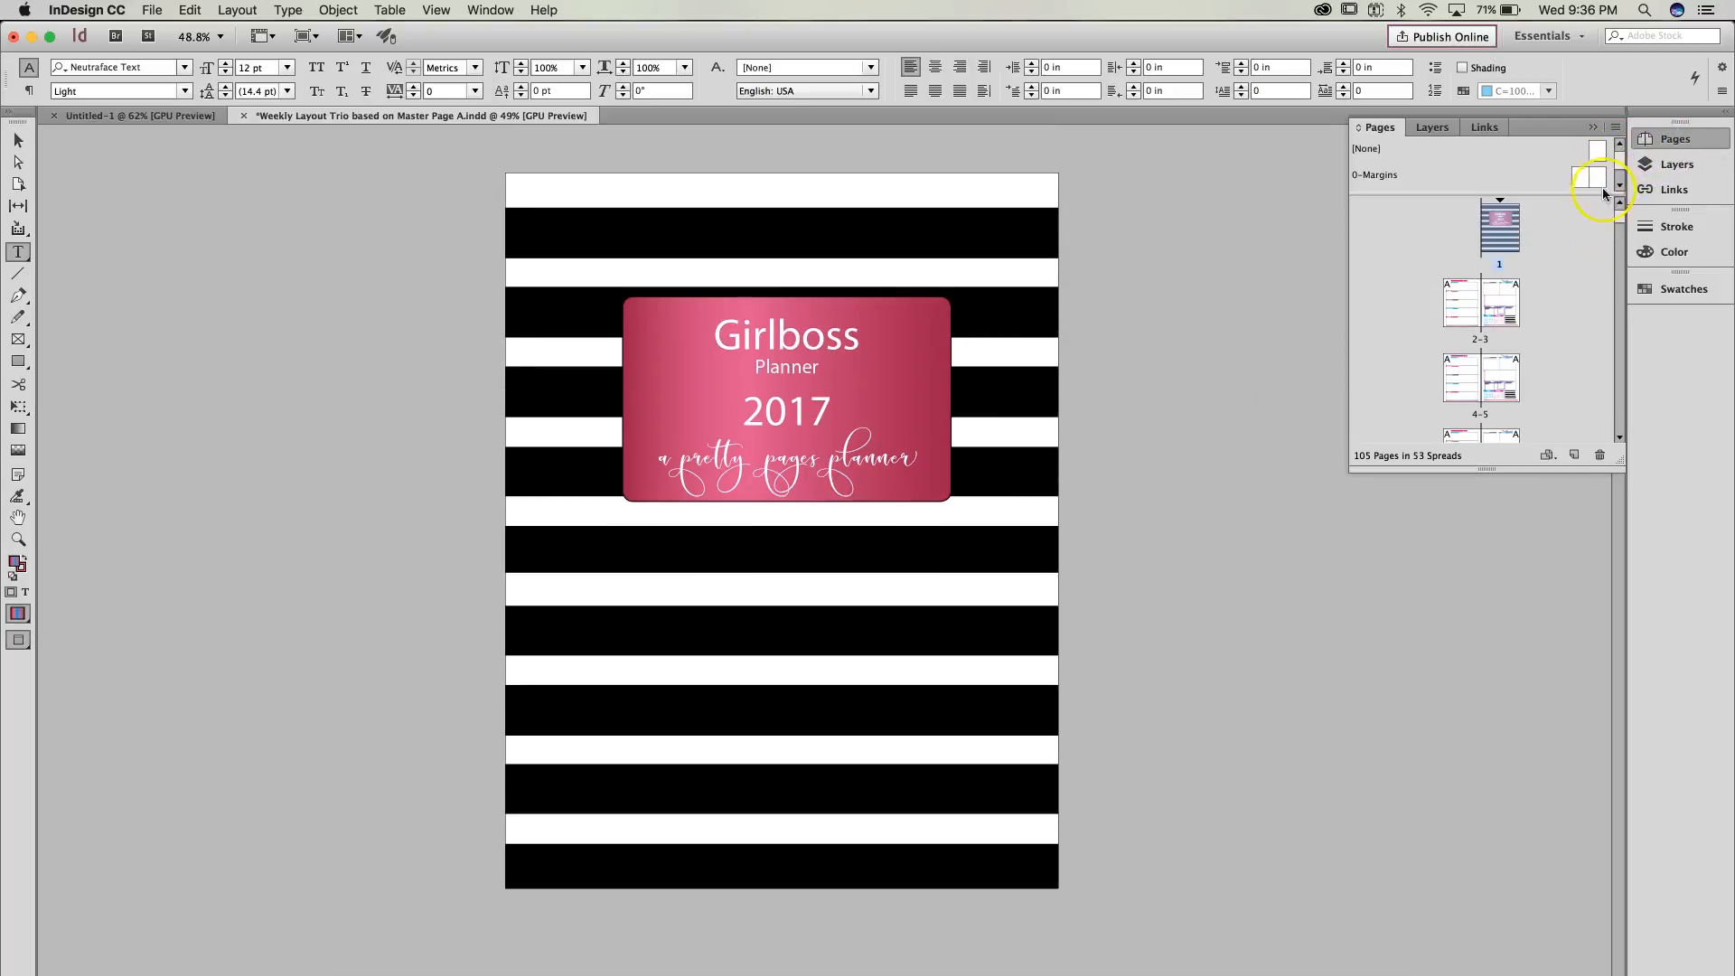
# Step: Change the workspace to Typography
pyautogui.click(507, 11)
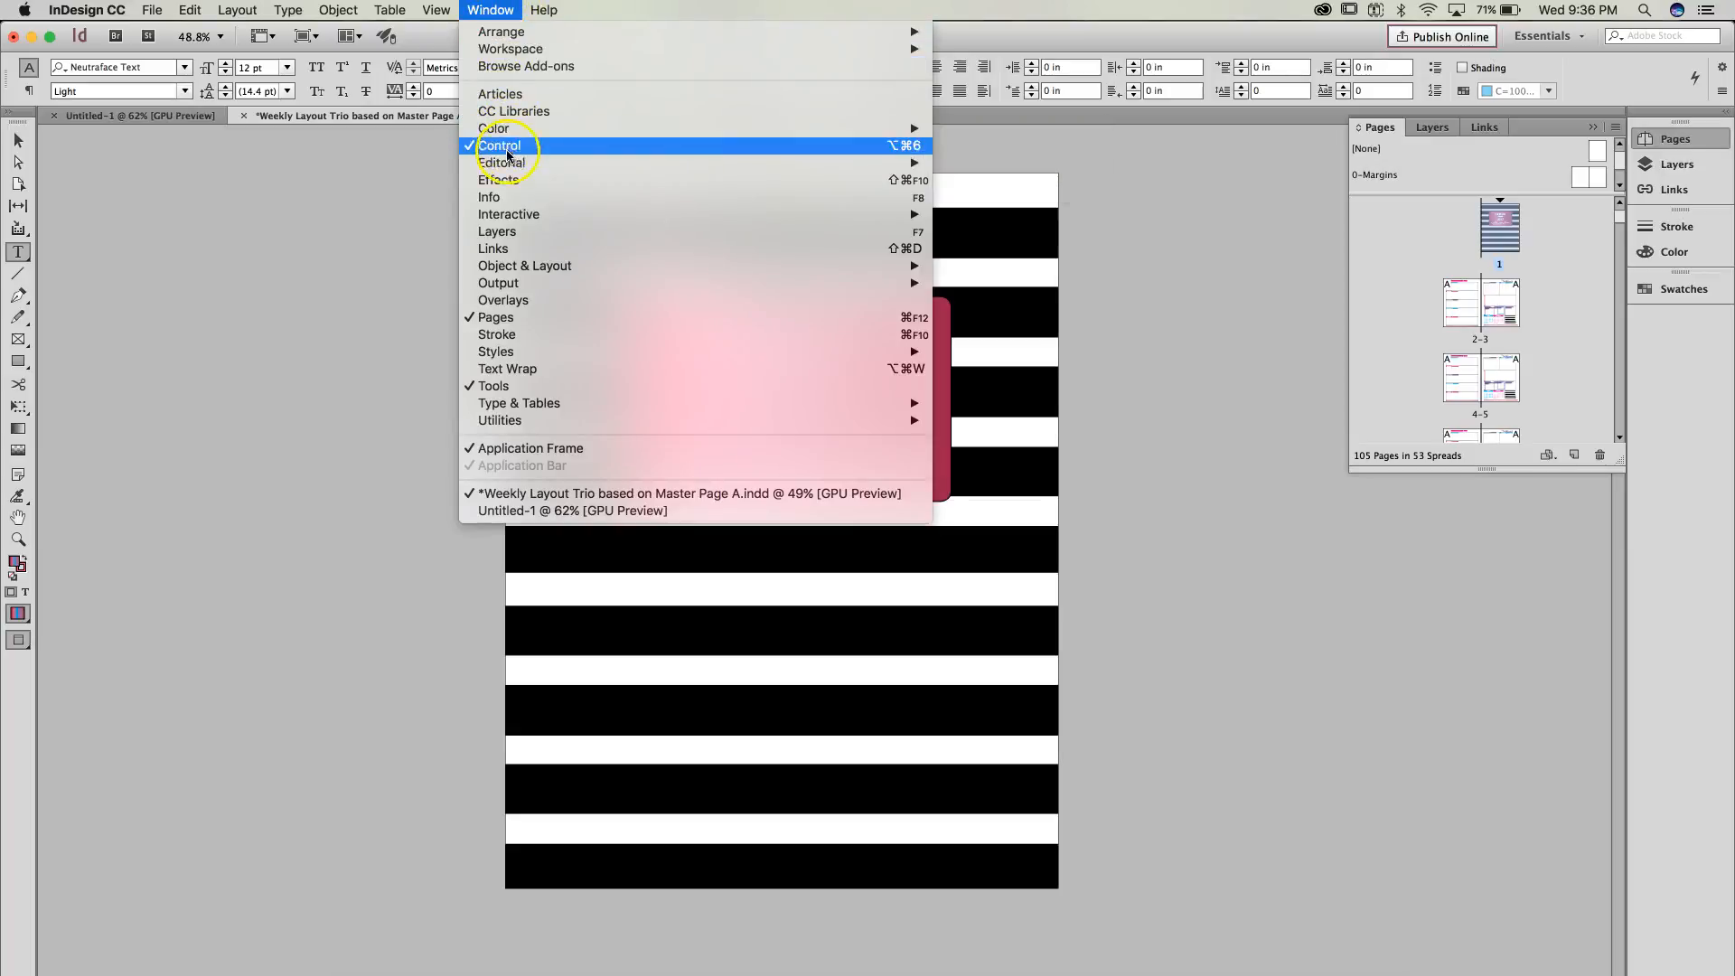
pyautogui.moveTo(516, 220)
pyautogui.moveTo(528, 53)
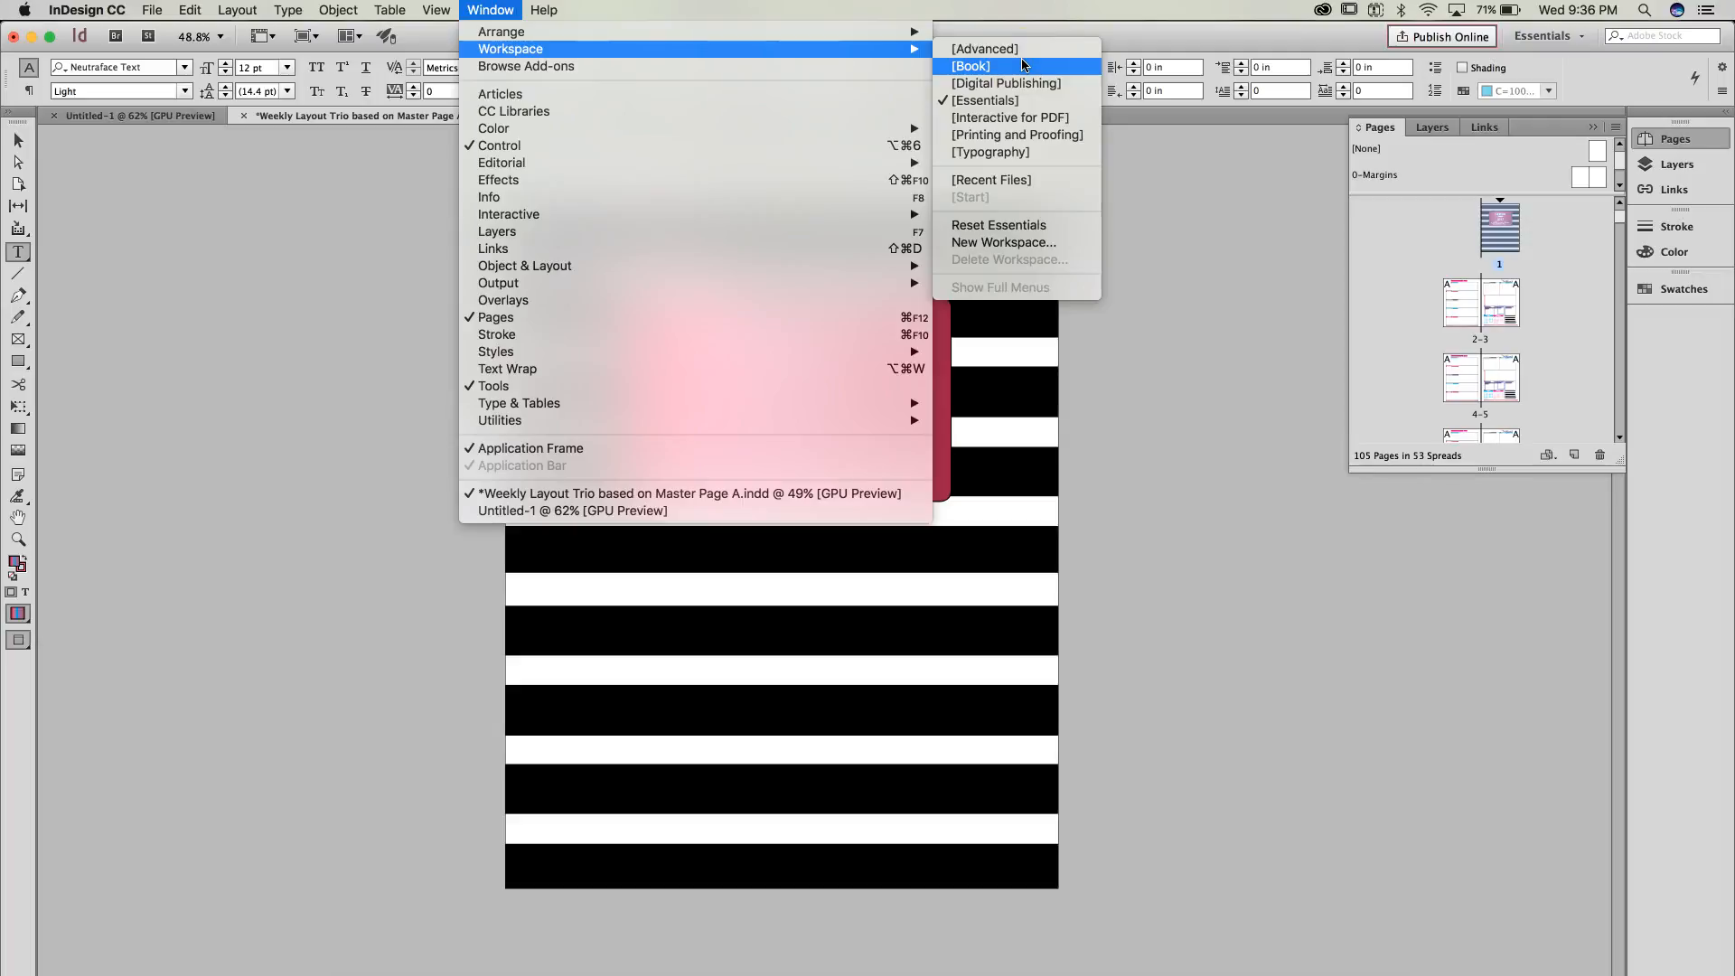
pyautogui.click(1028, 108)
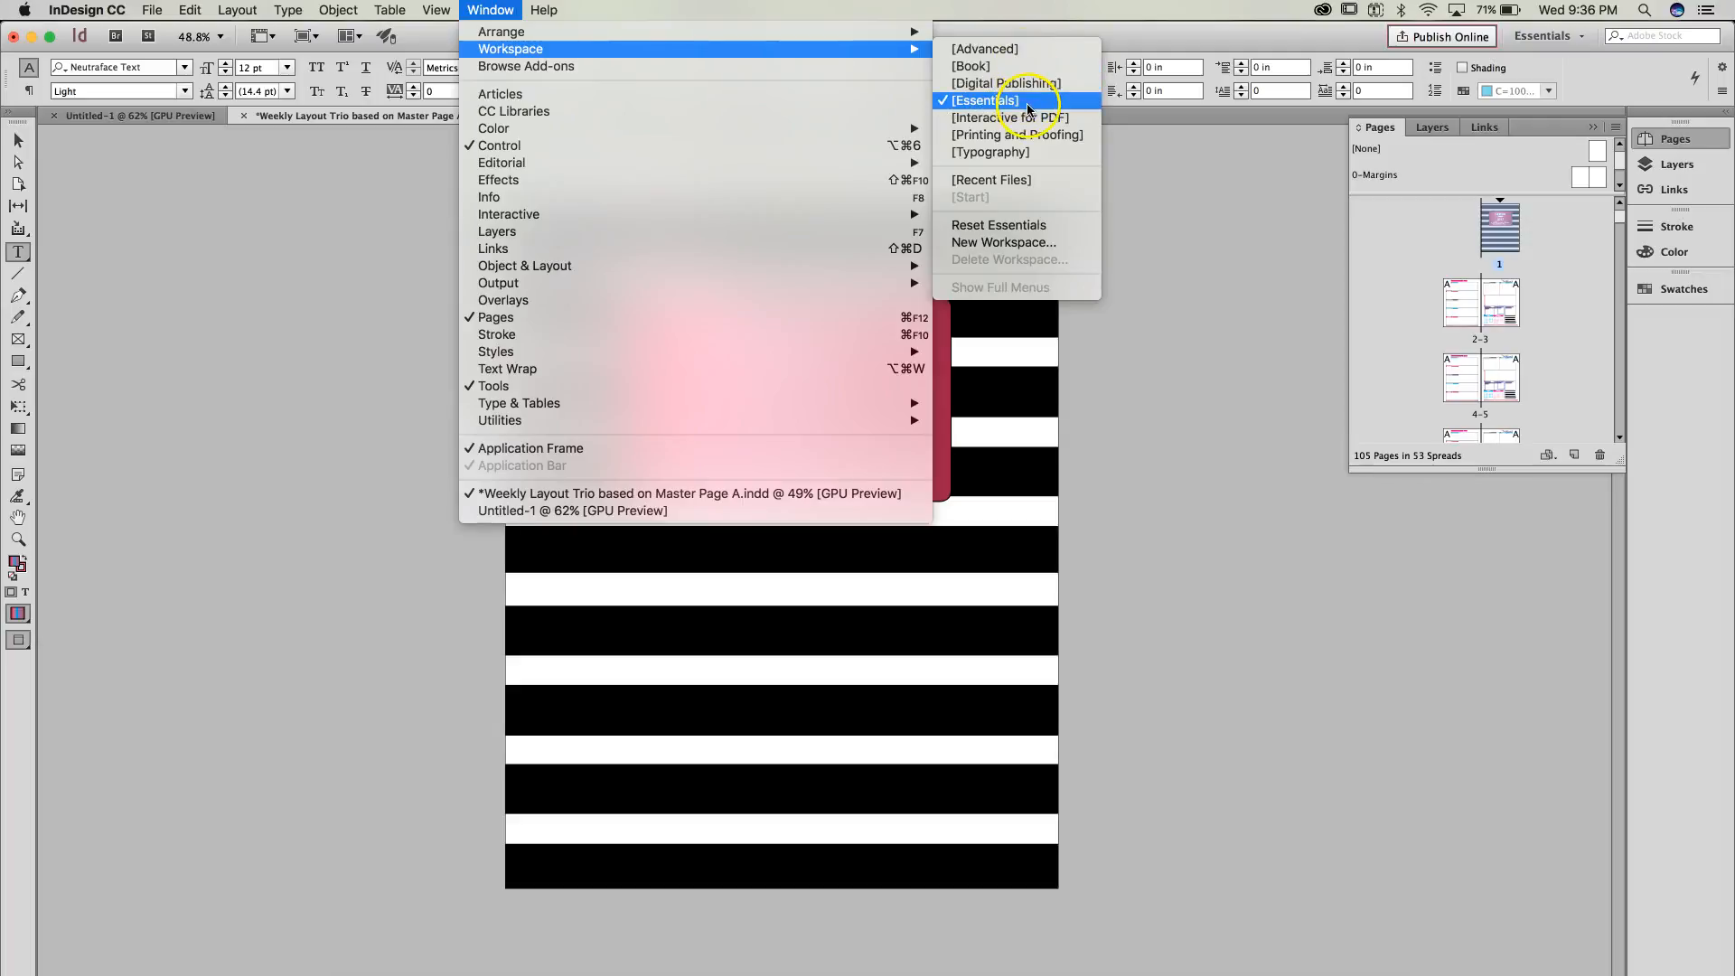
pyautogui.click(1036, 152)
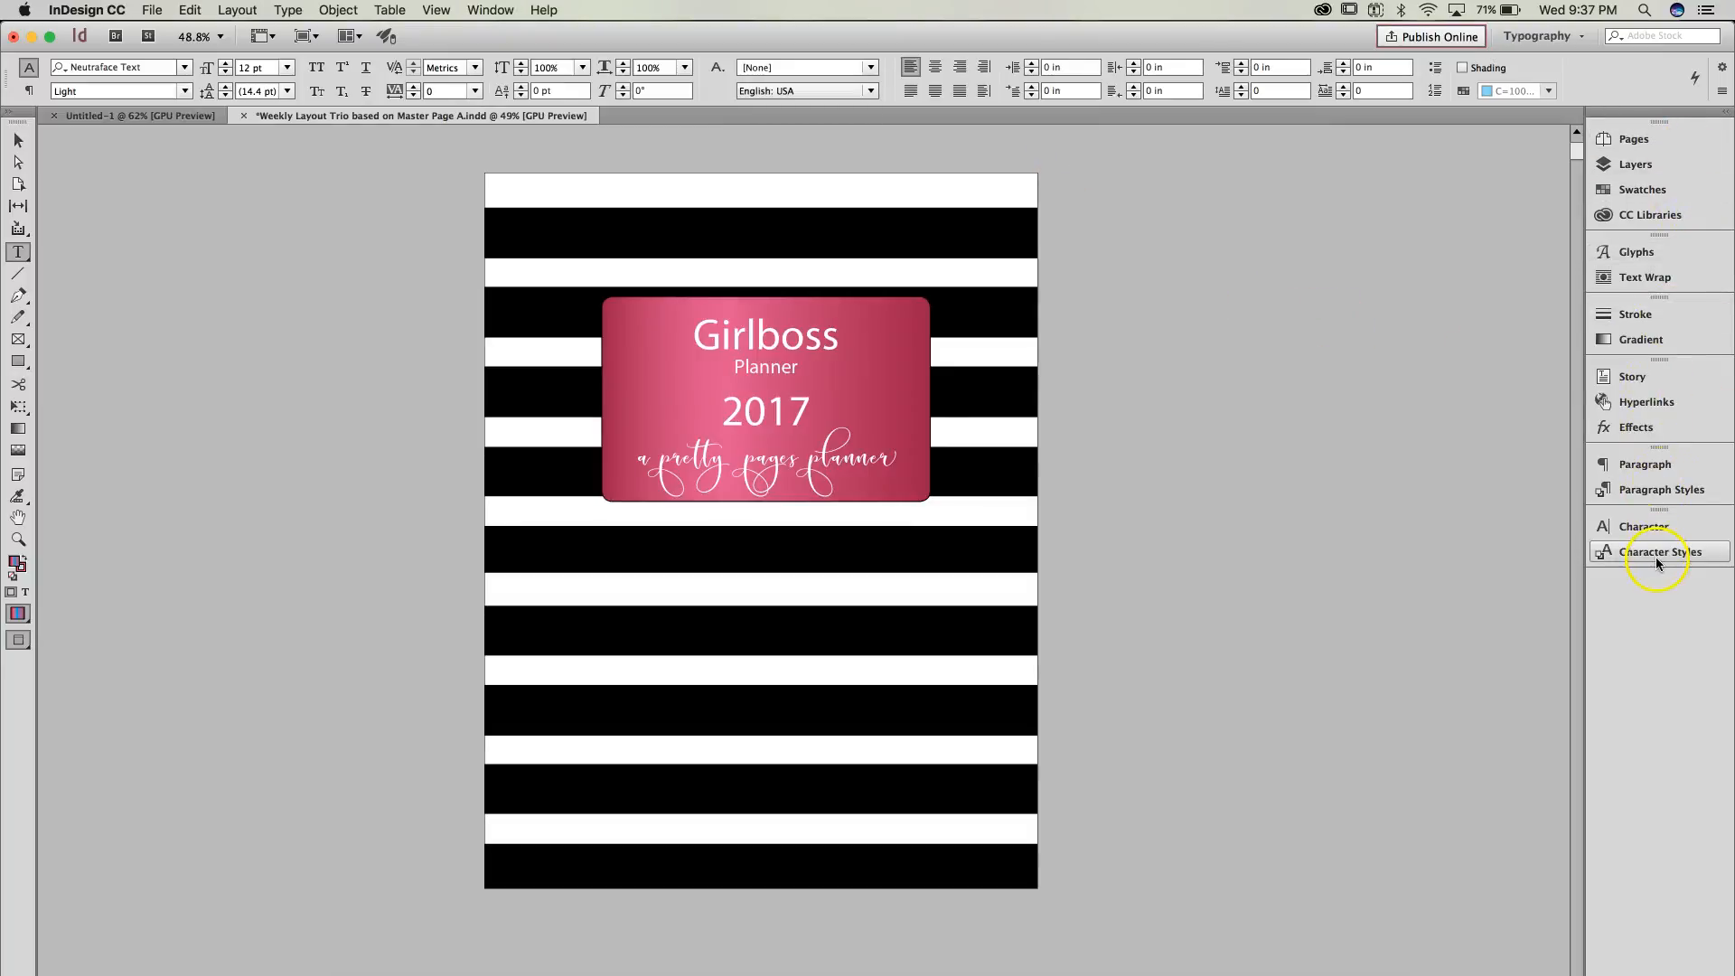
# Step: Display the Layers panel, compare it with the Pages panel, and leave the document's layers showing
pyautogui.click(507, 11)
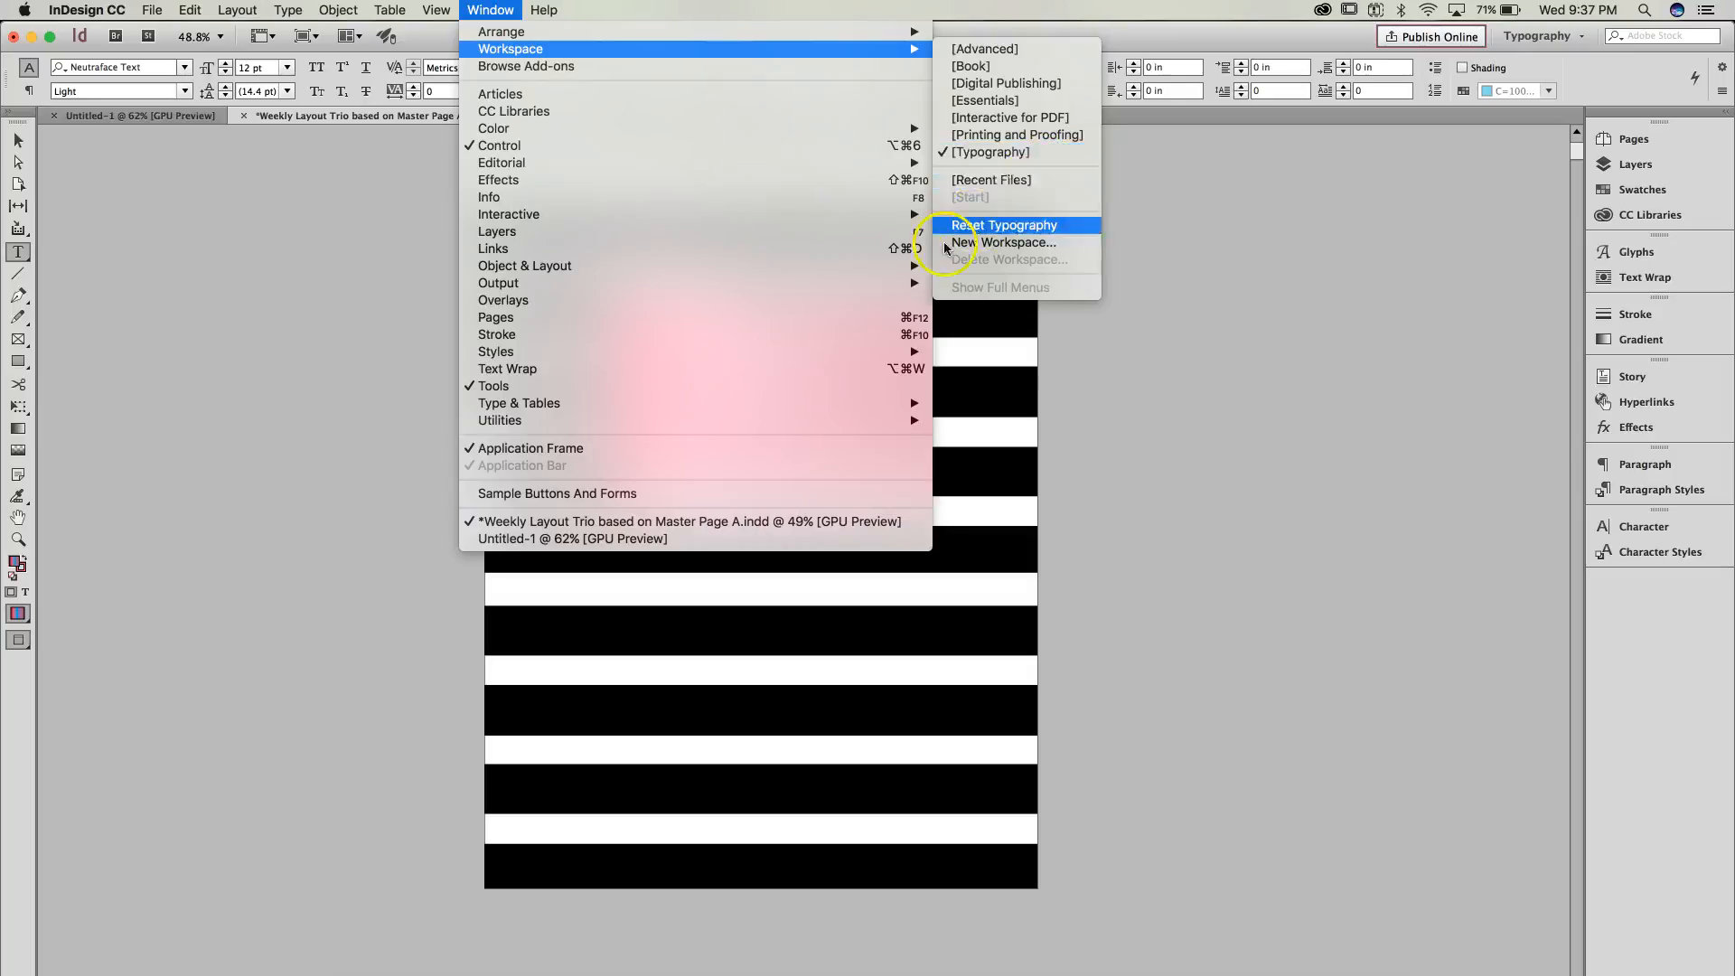
pyautogui.moveTo(595, 219)
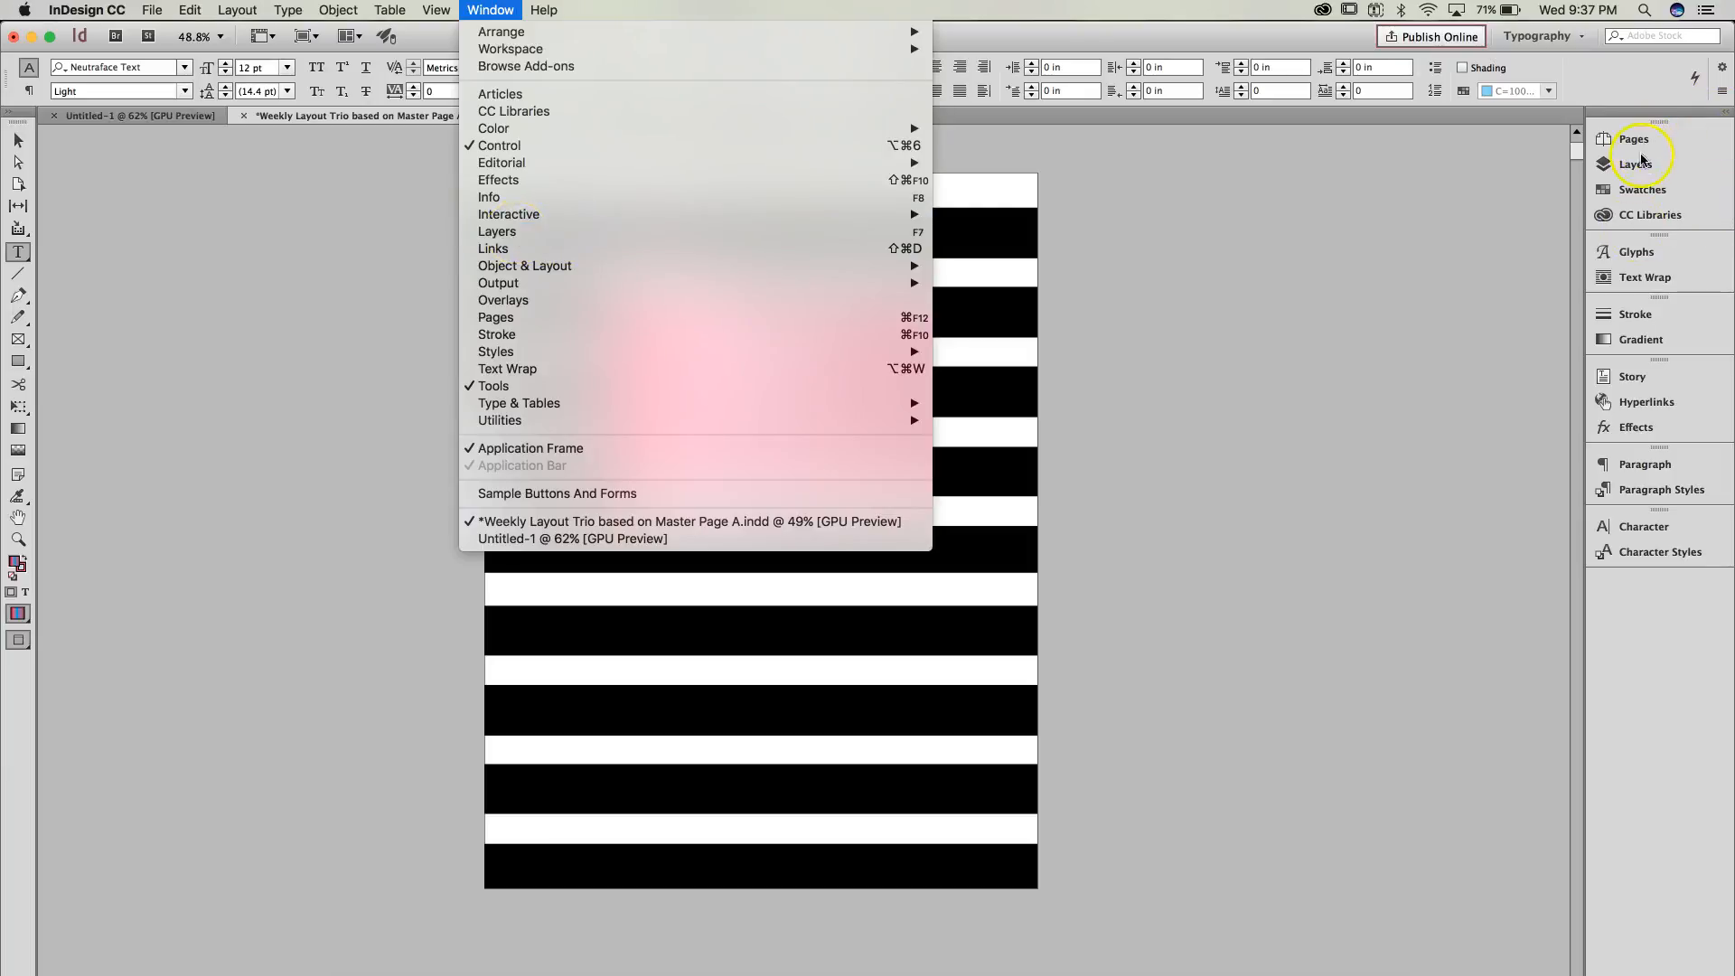
pyautogui.click(760, 235)
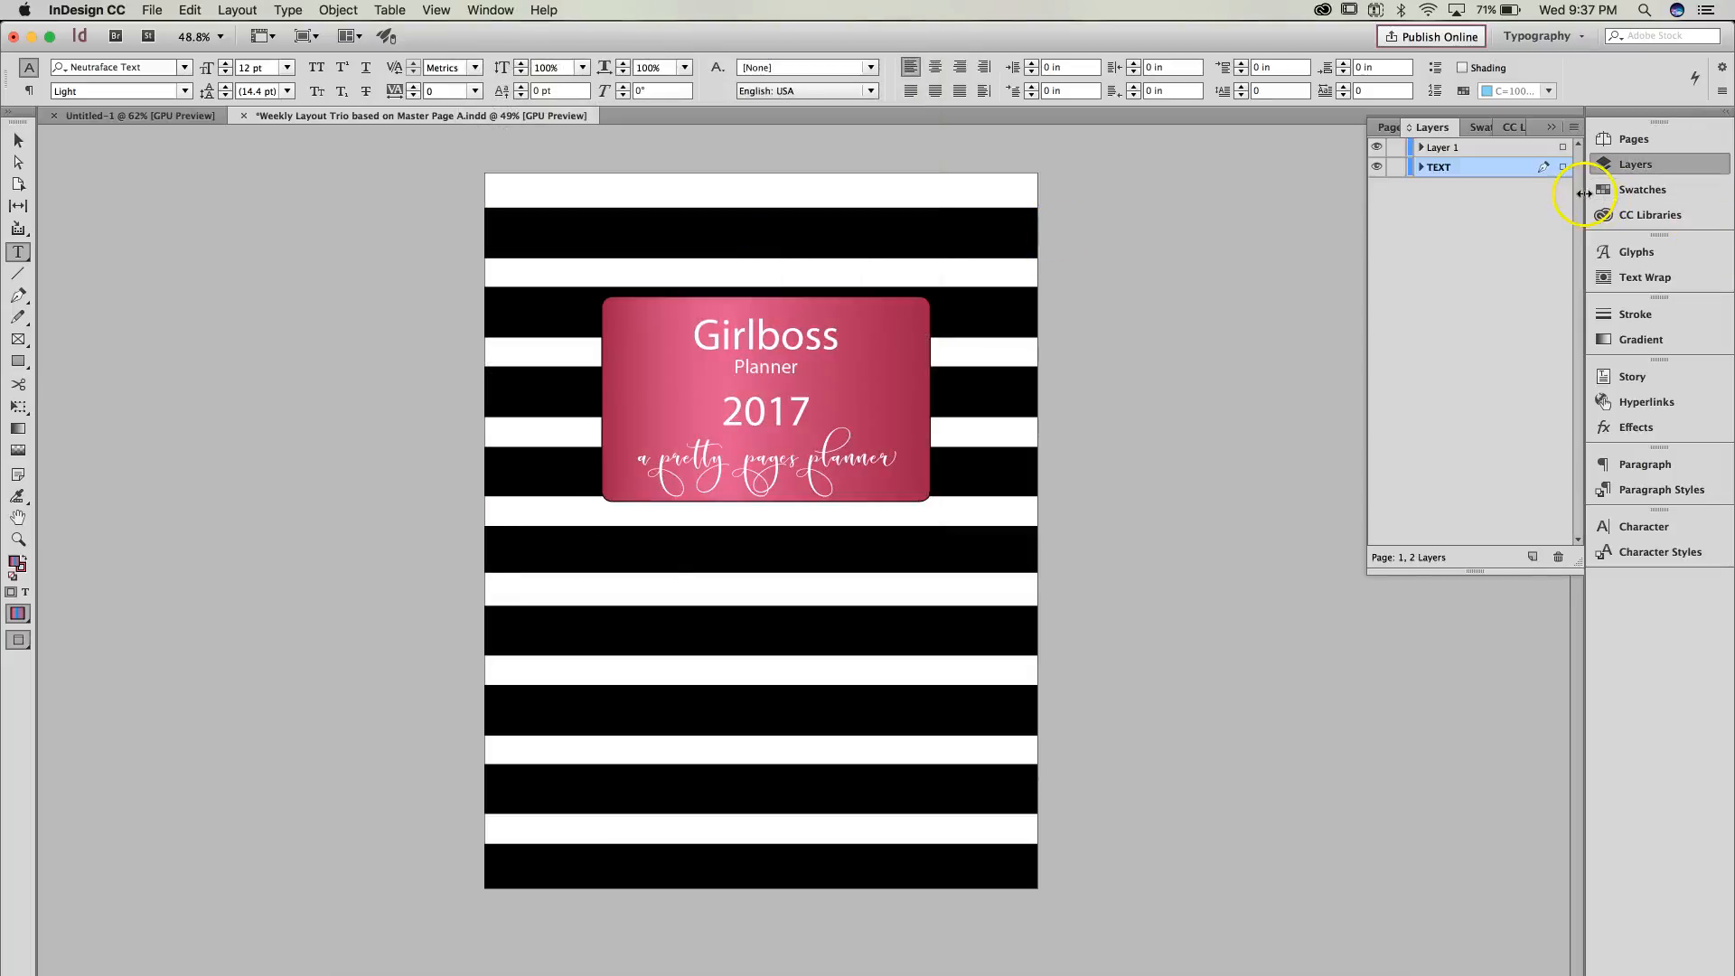
pyautogui.click(1641, 139)
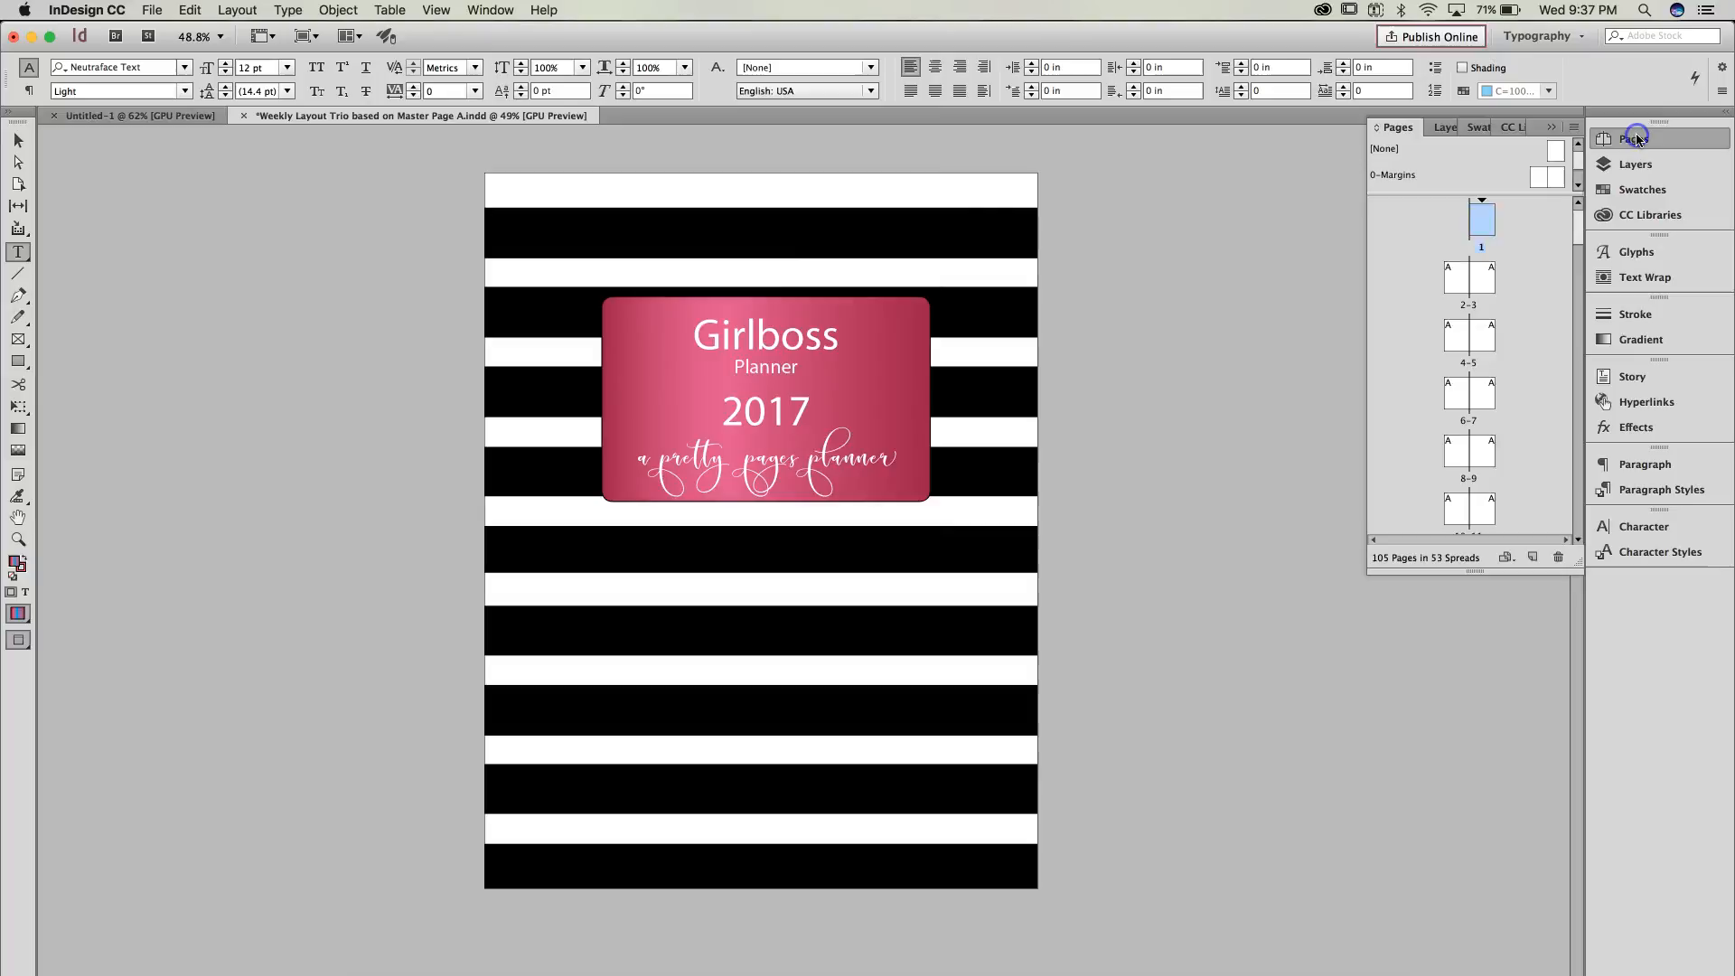
pyautogui.click(1636, 164)
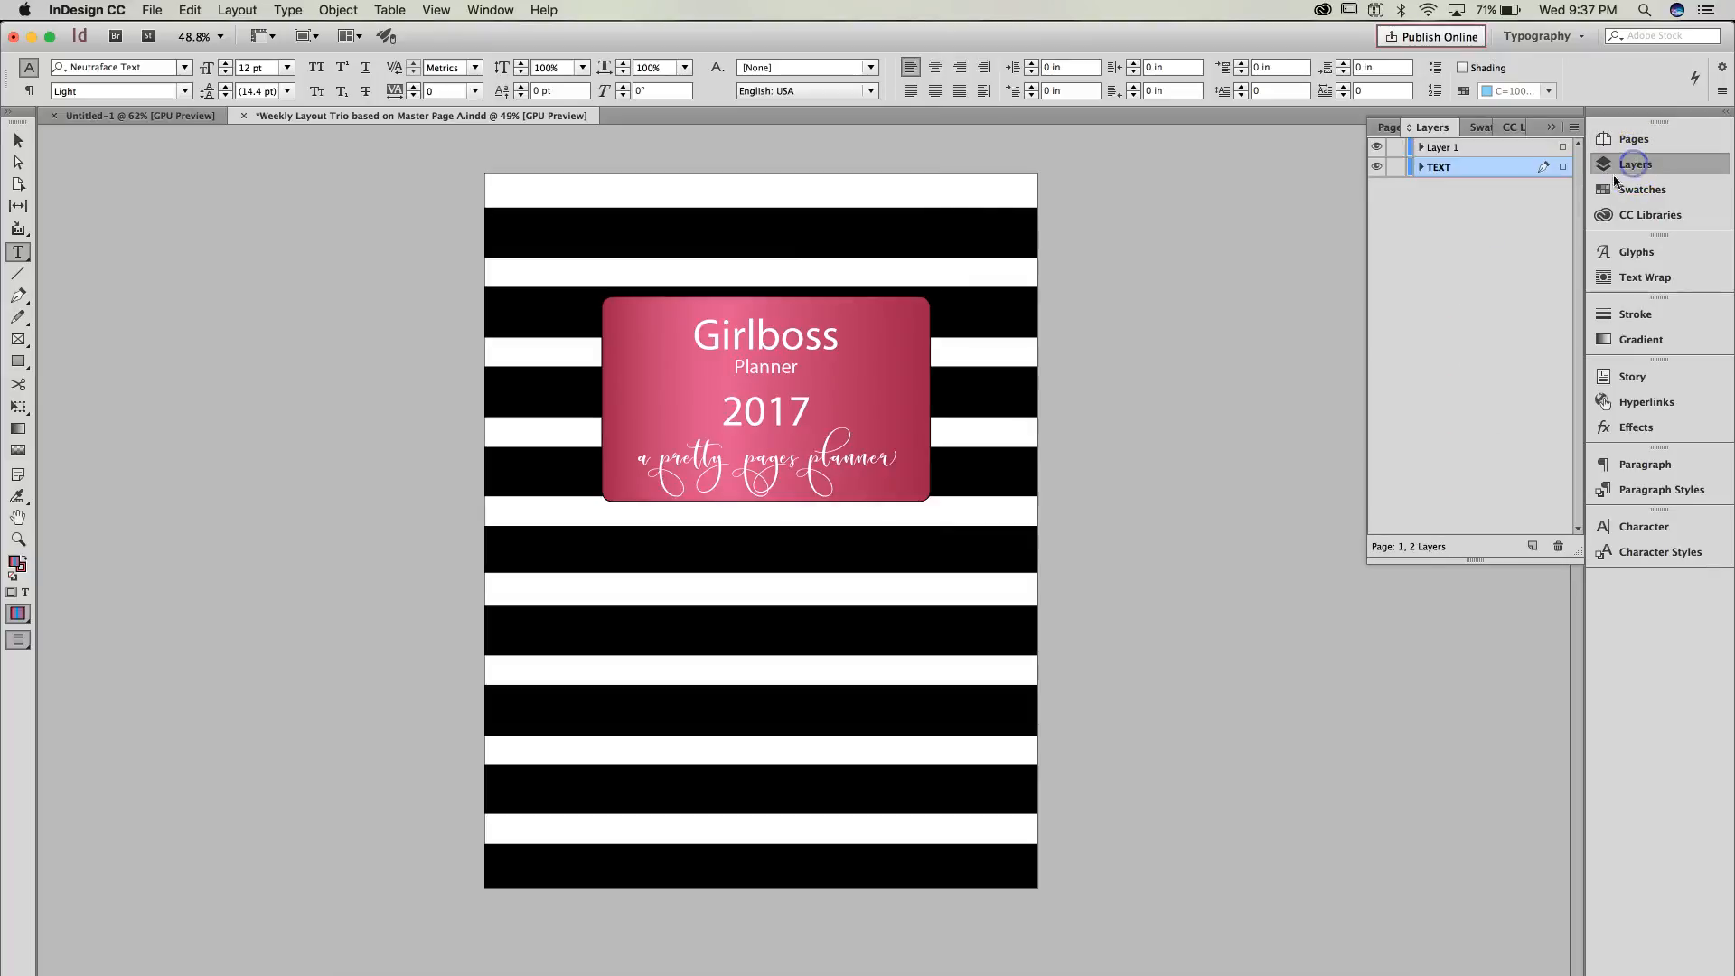
pyautogui.click(471, 11)
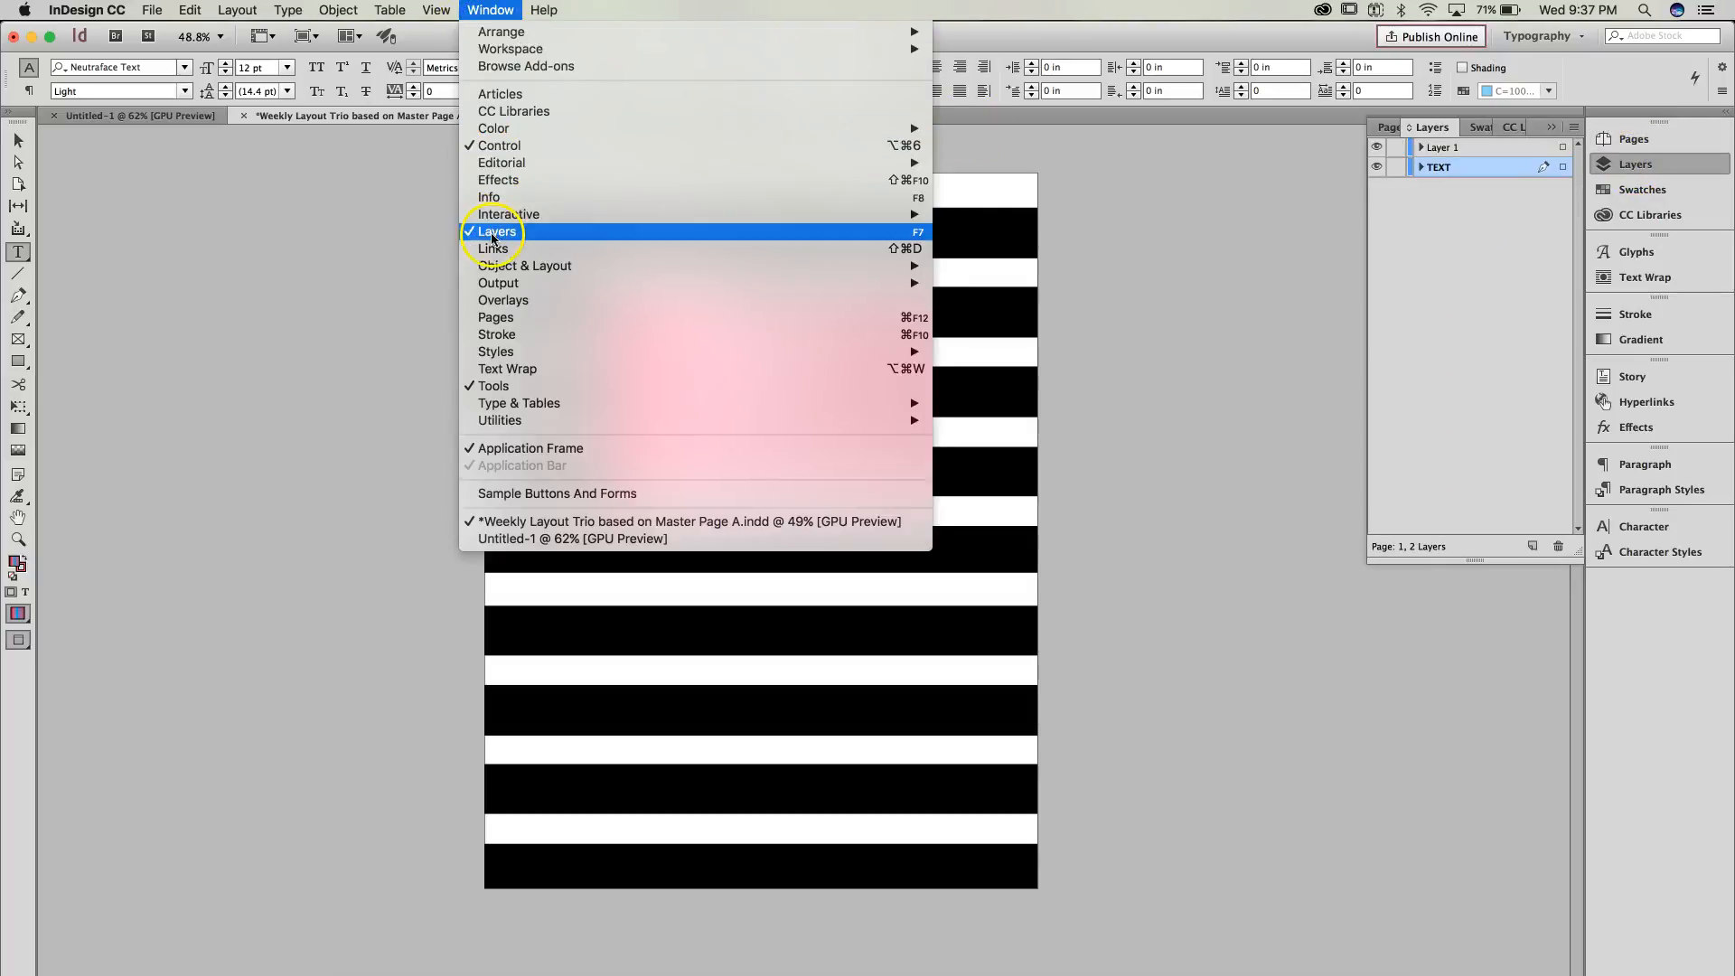
pyautogui.click(1318, 281)
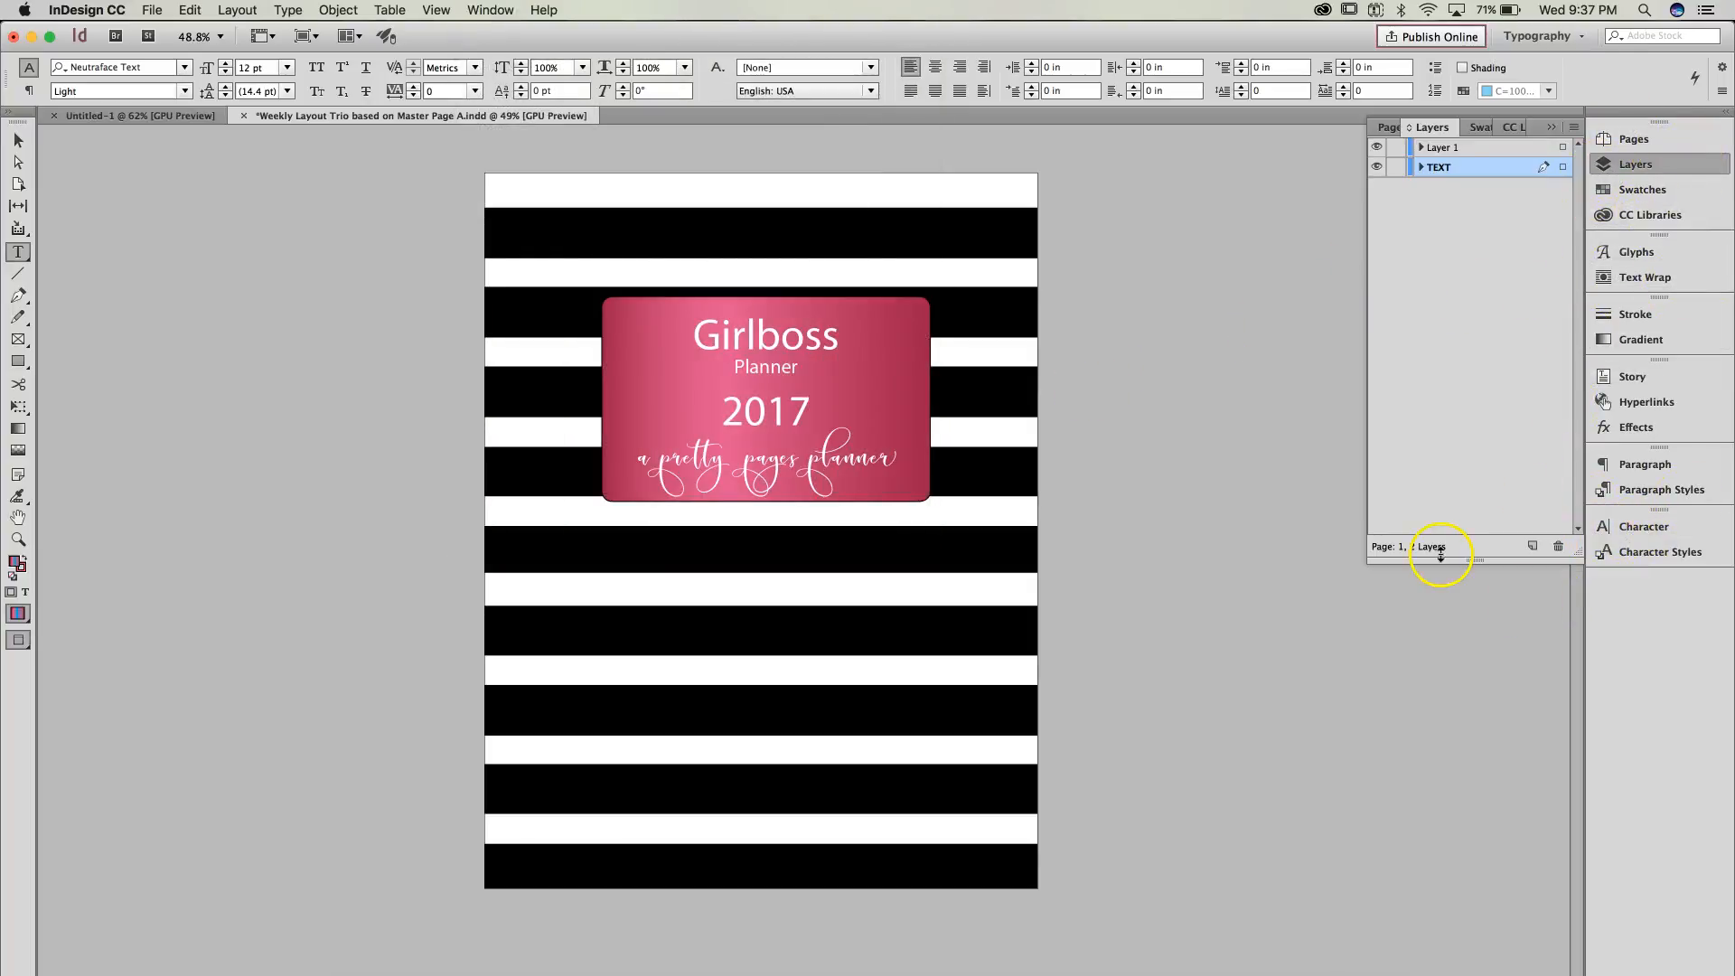
# Step: Try the Selection and Direct Selection tools and bring the January 02—08 planner spread below the cover into view
pyautogui.click(19, 141)
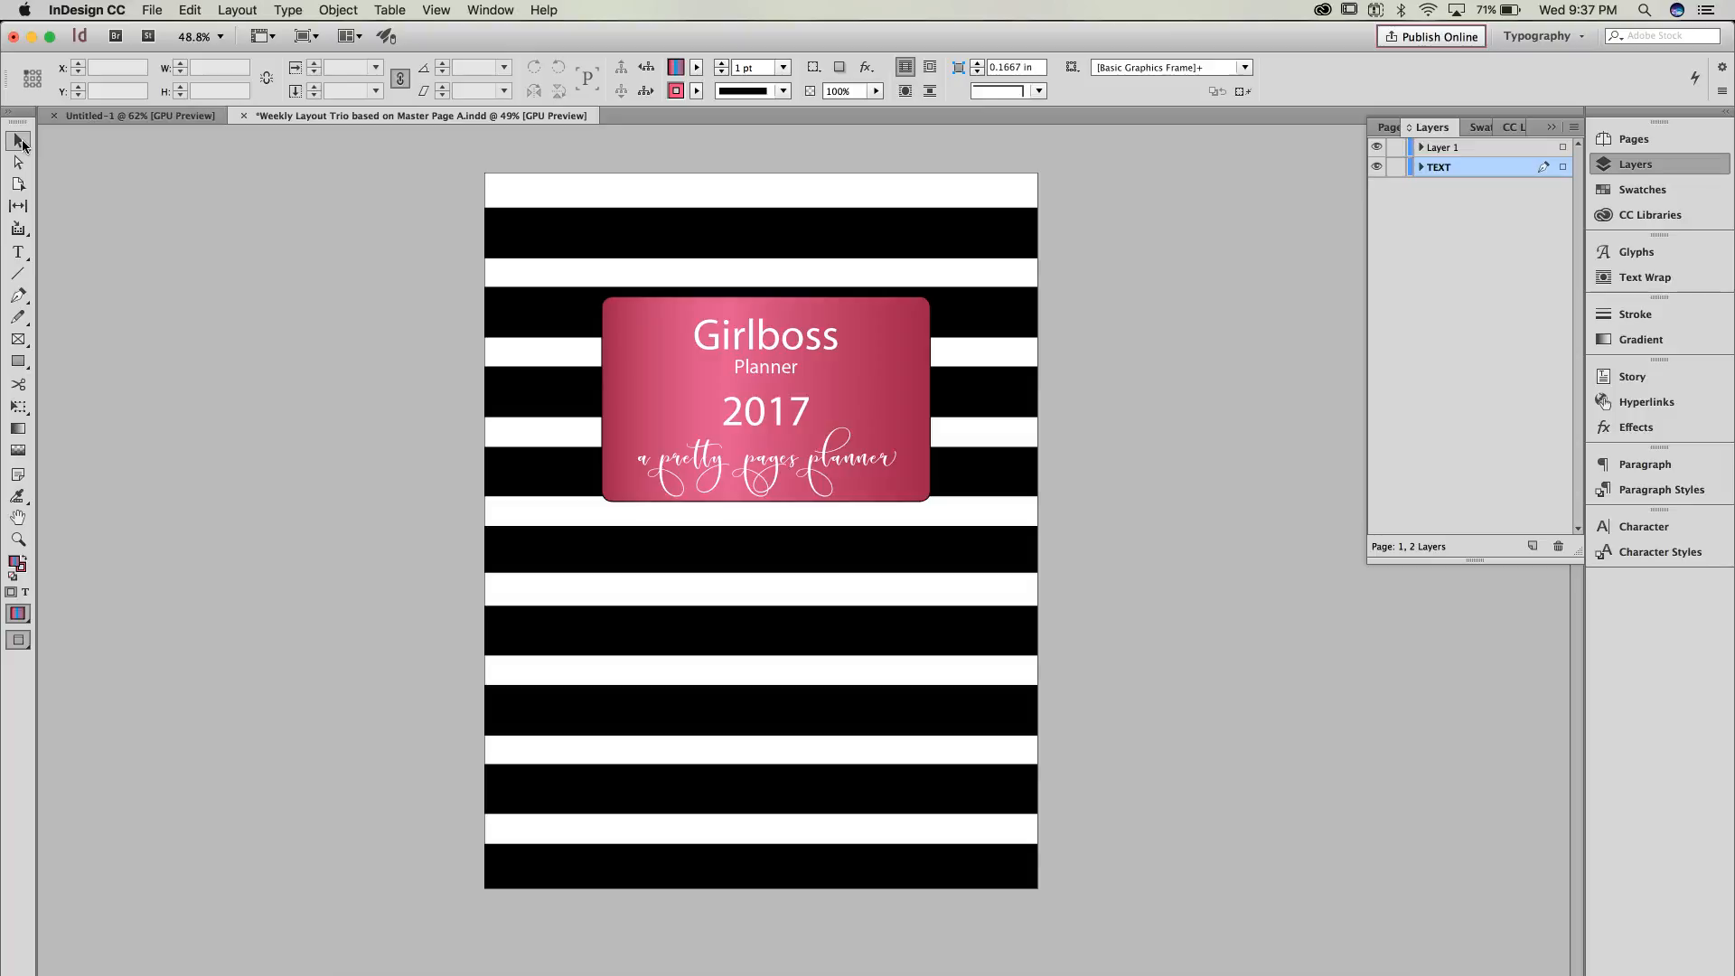
pyautogui.click(18, 162)
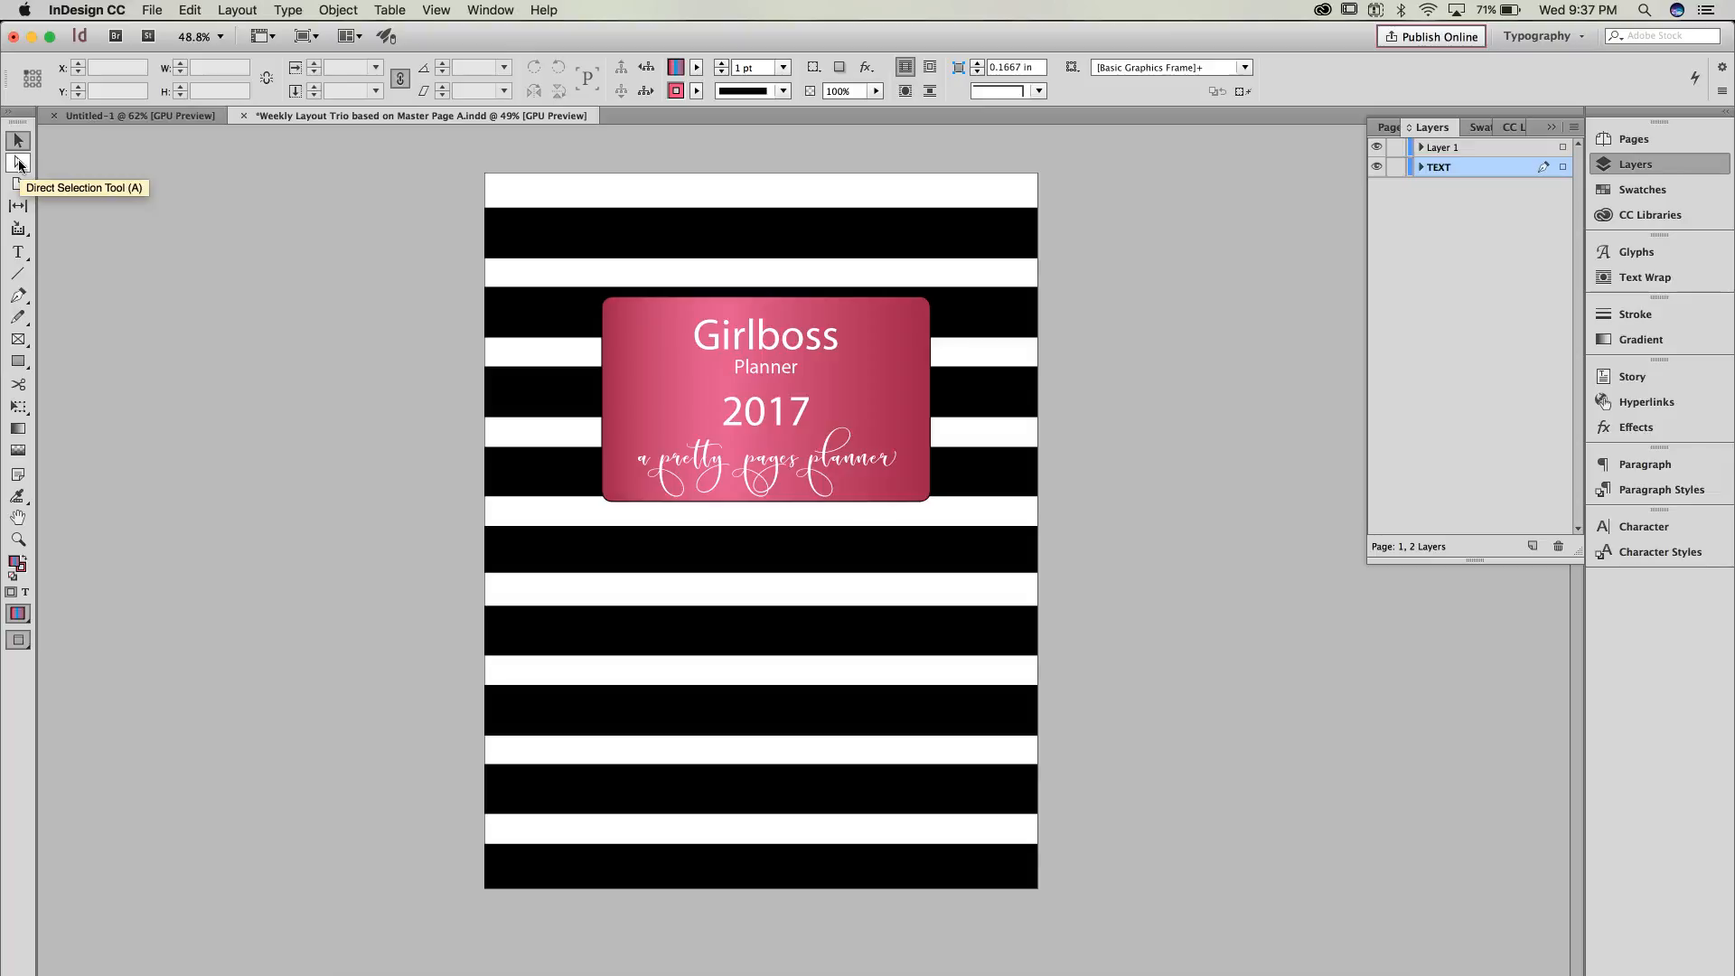
pyautogui.click(19, 160)
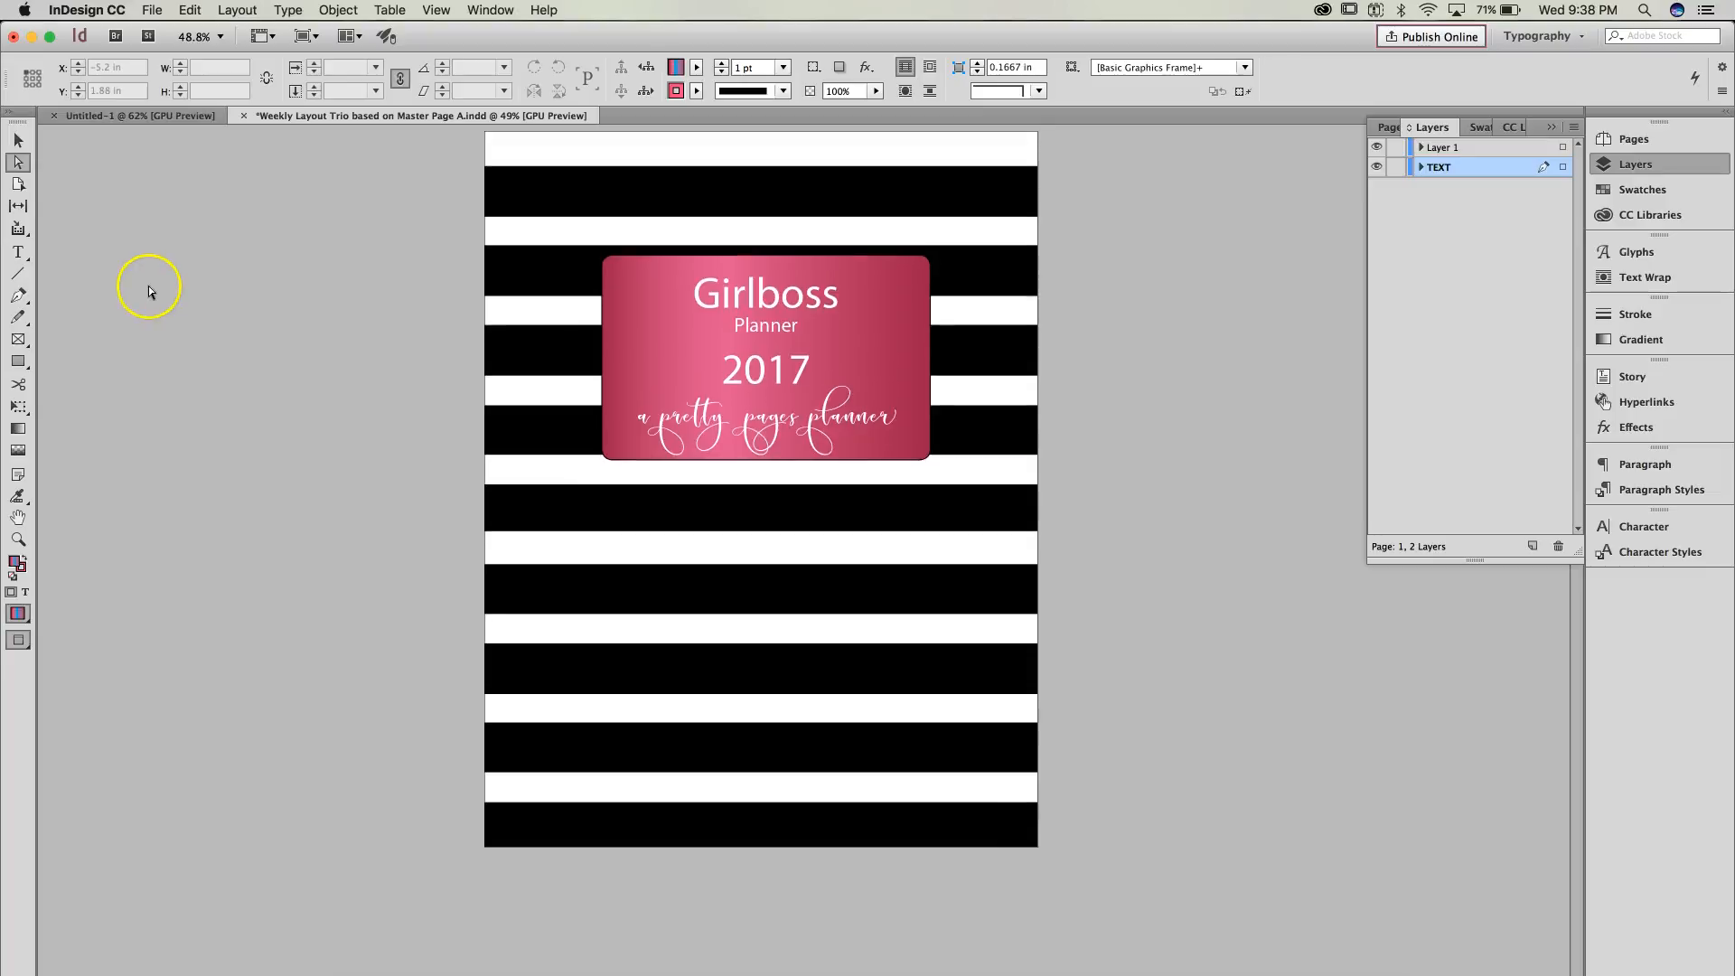
pyautogui.scroll(-5, 149, 290)
pyautogui.scroll(-2, 150, 290)
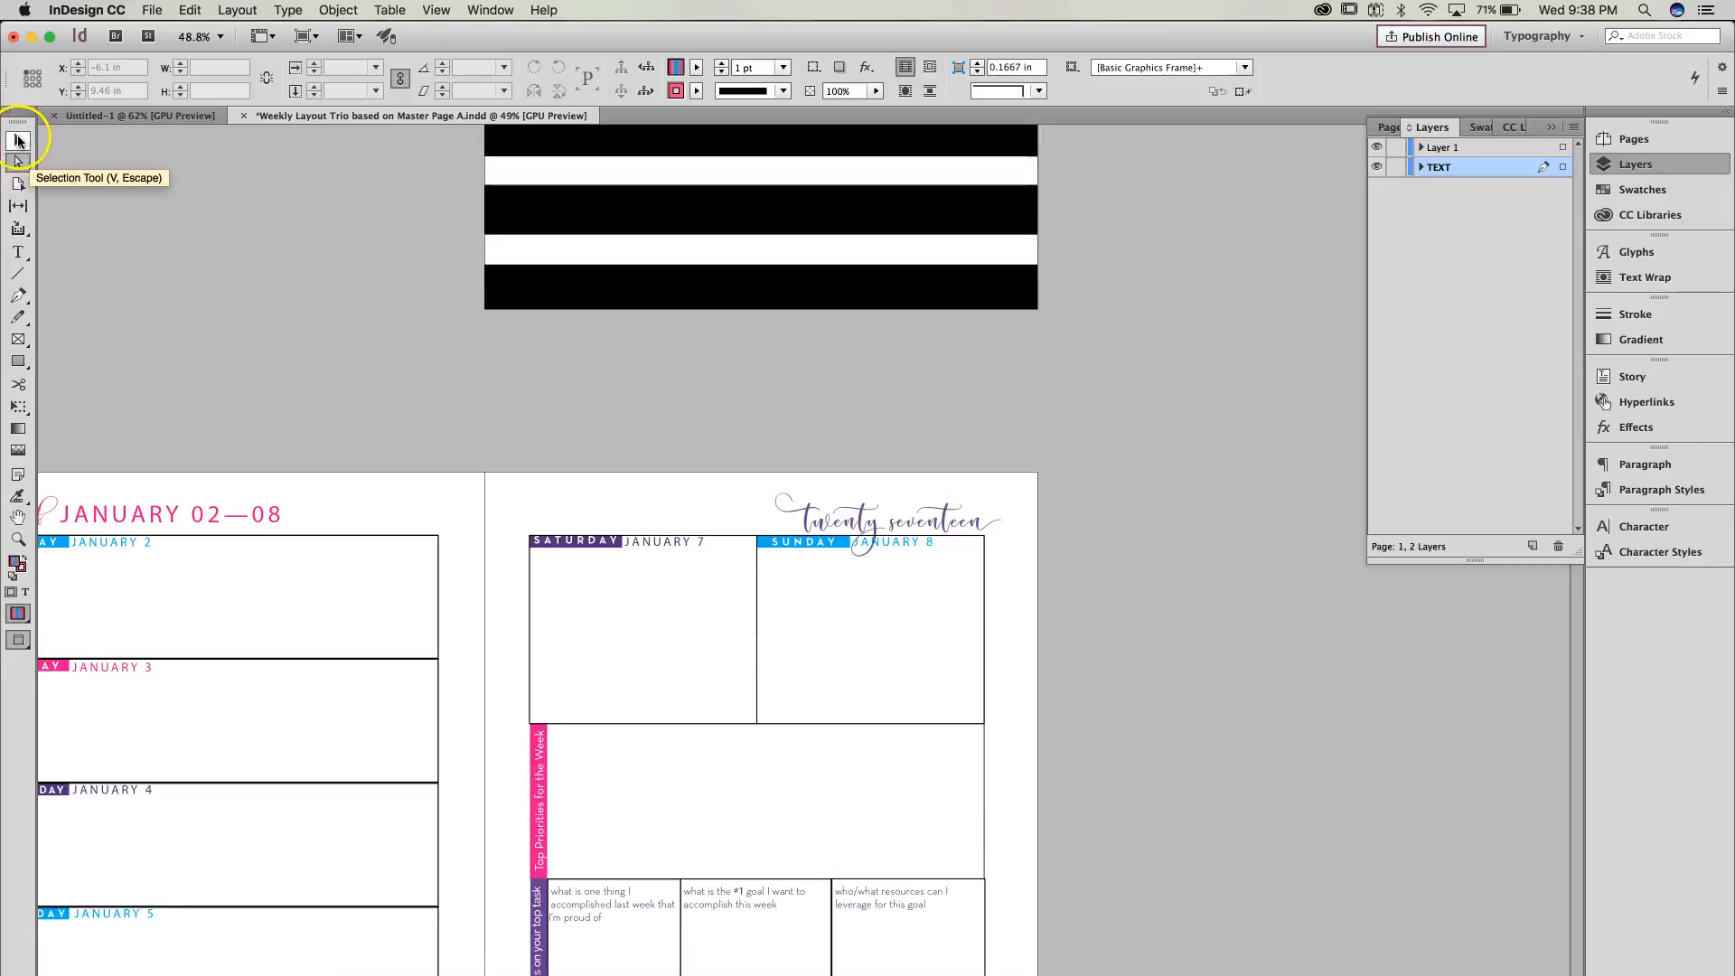
pyautogui.click(18, 140)
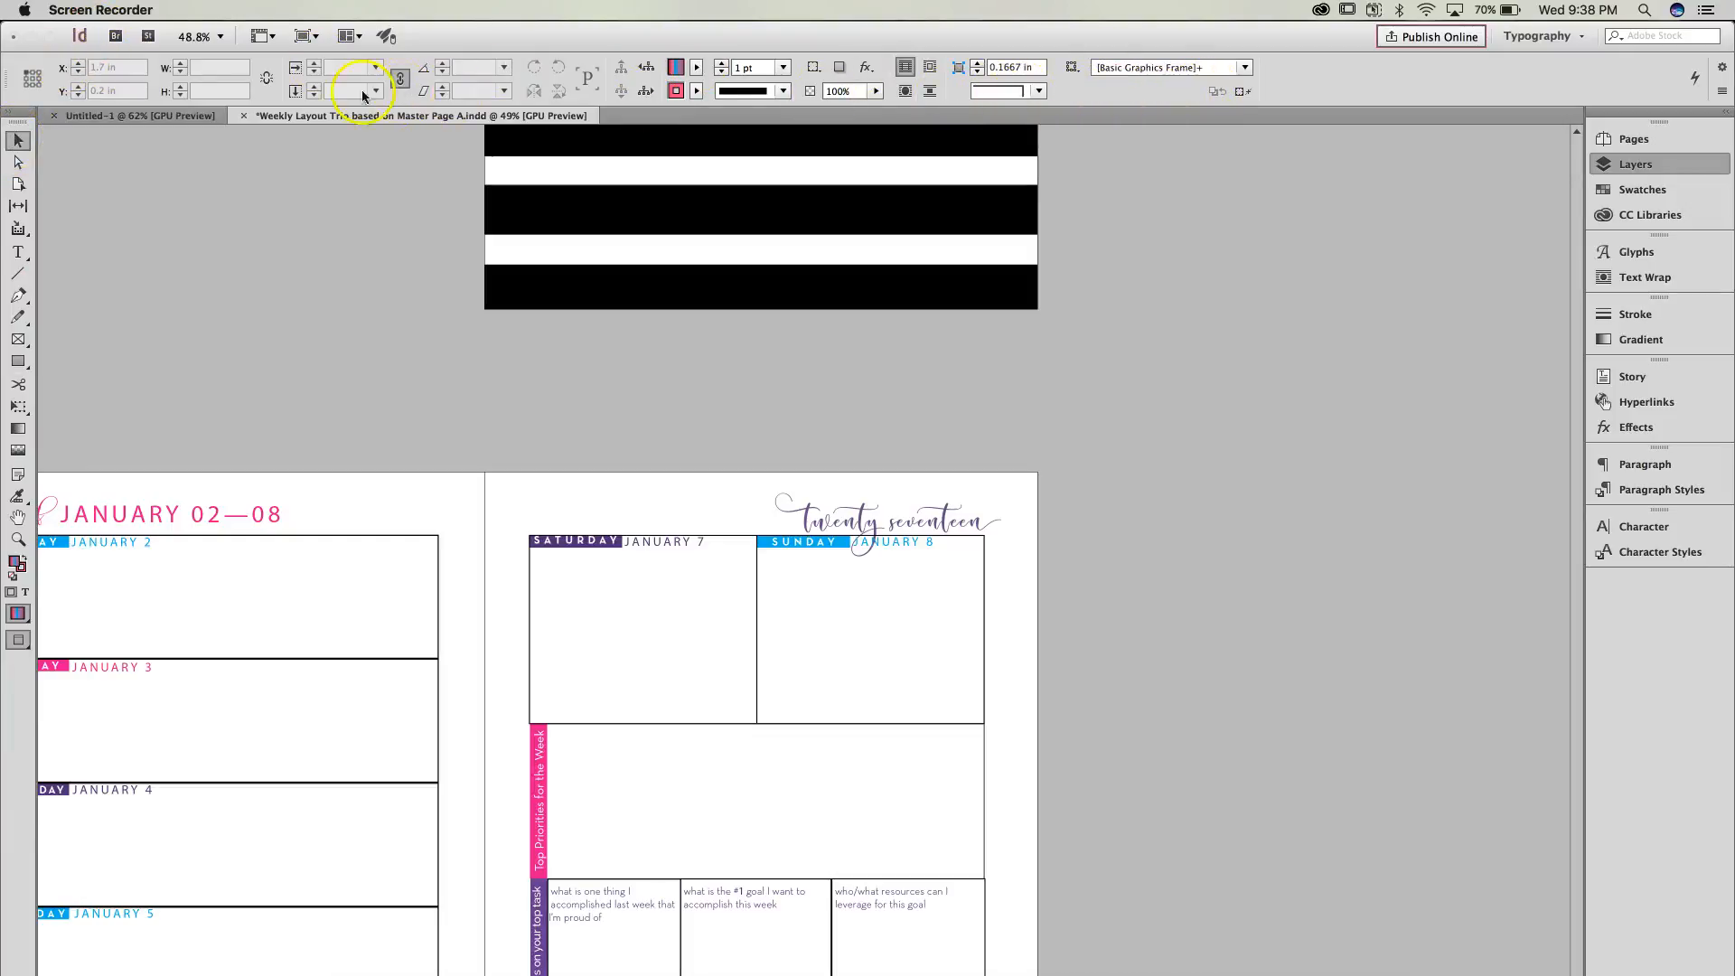
pyautogui.click(18, 164)
pyautogui.click(19, 165)
# Step: Go through the Page, Type, Line, Pen and Pencil tools to see their options, finishing on the Type tool
pyautogui.click(18, 183)
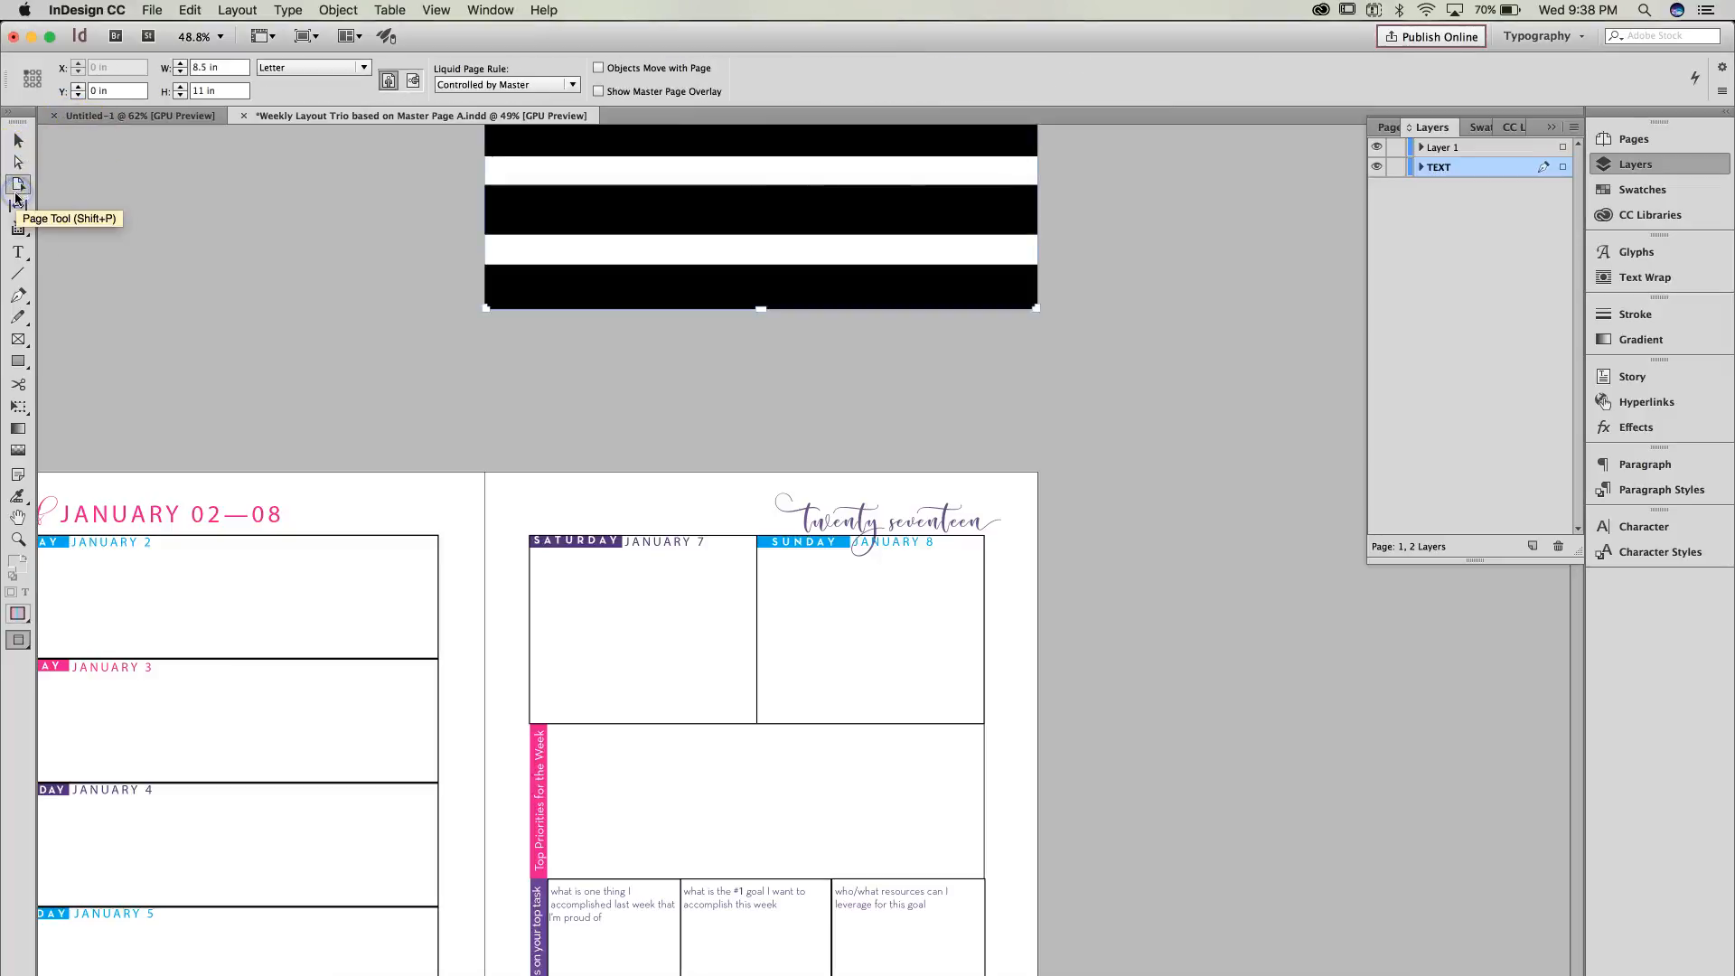
pyautogui.click(18, 226)
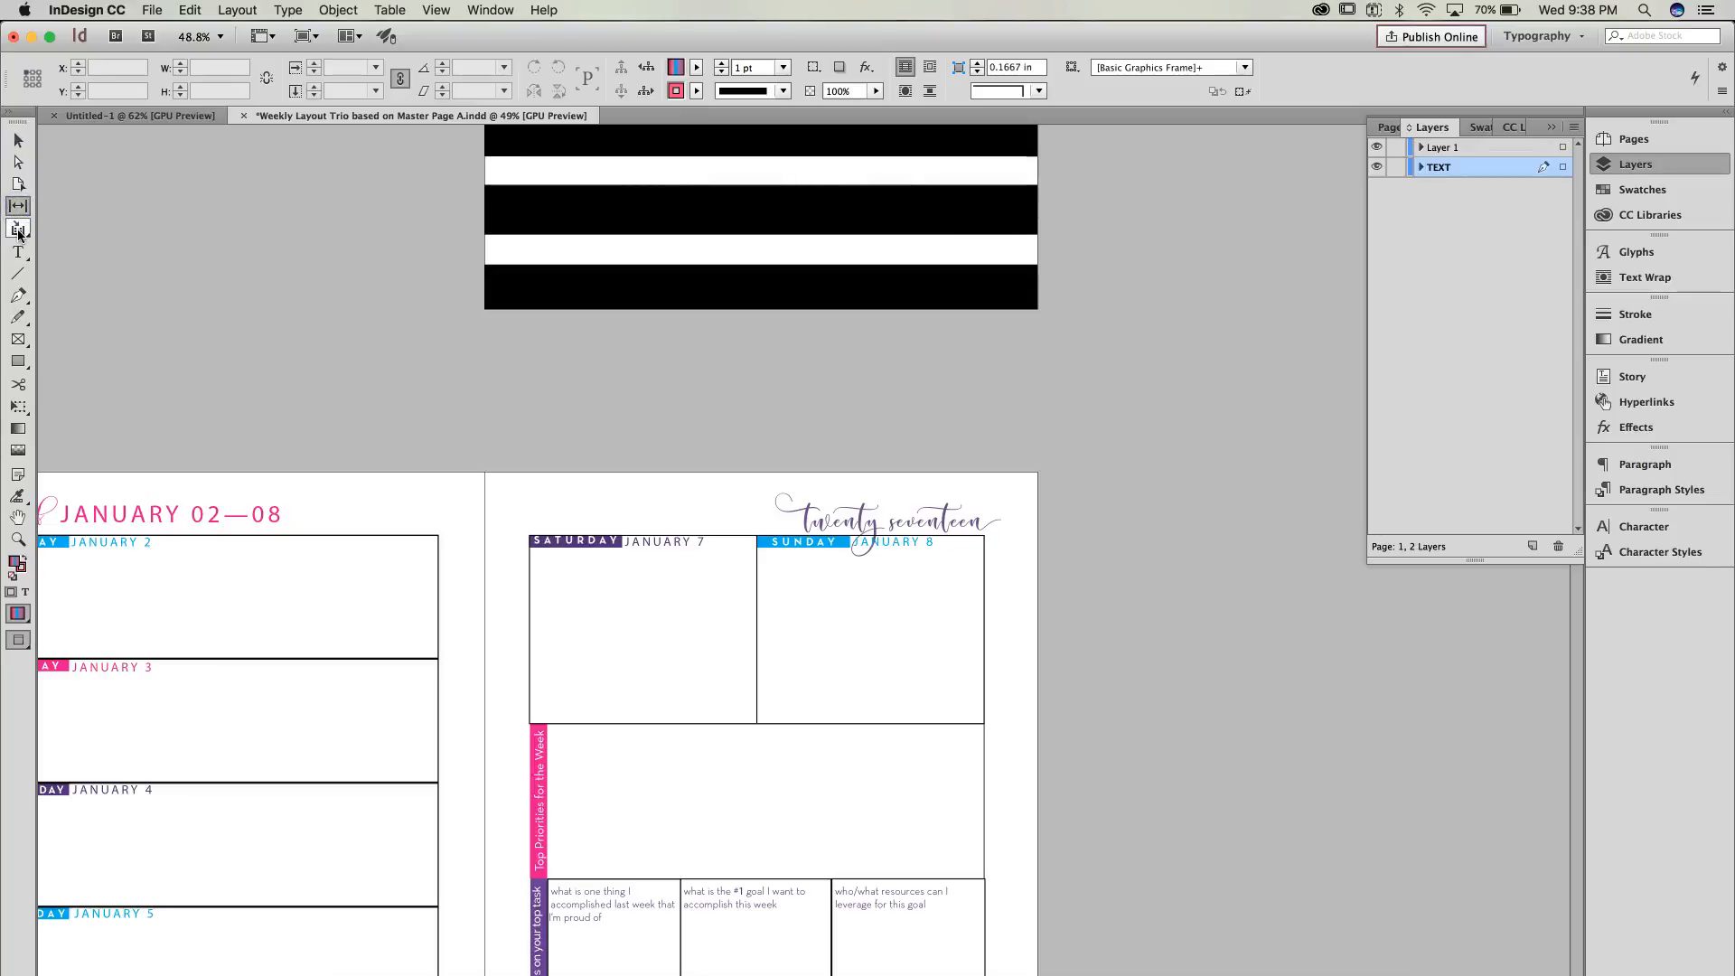
pyautogui.click(18, 251)
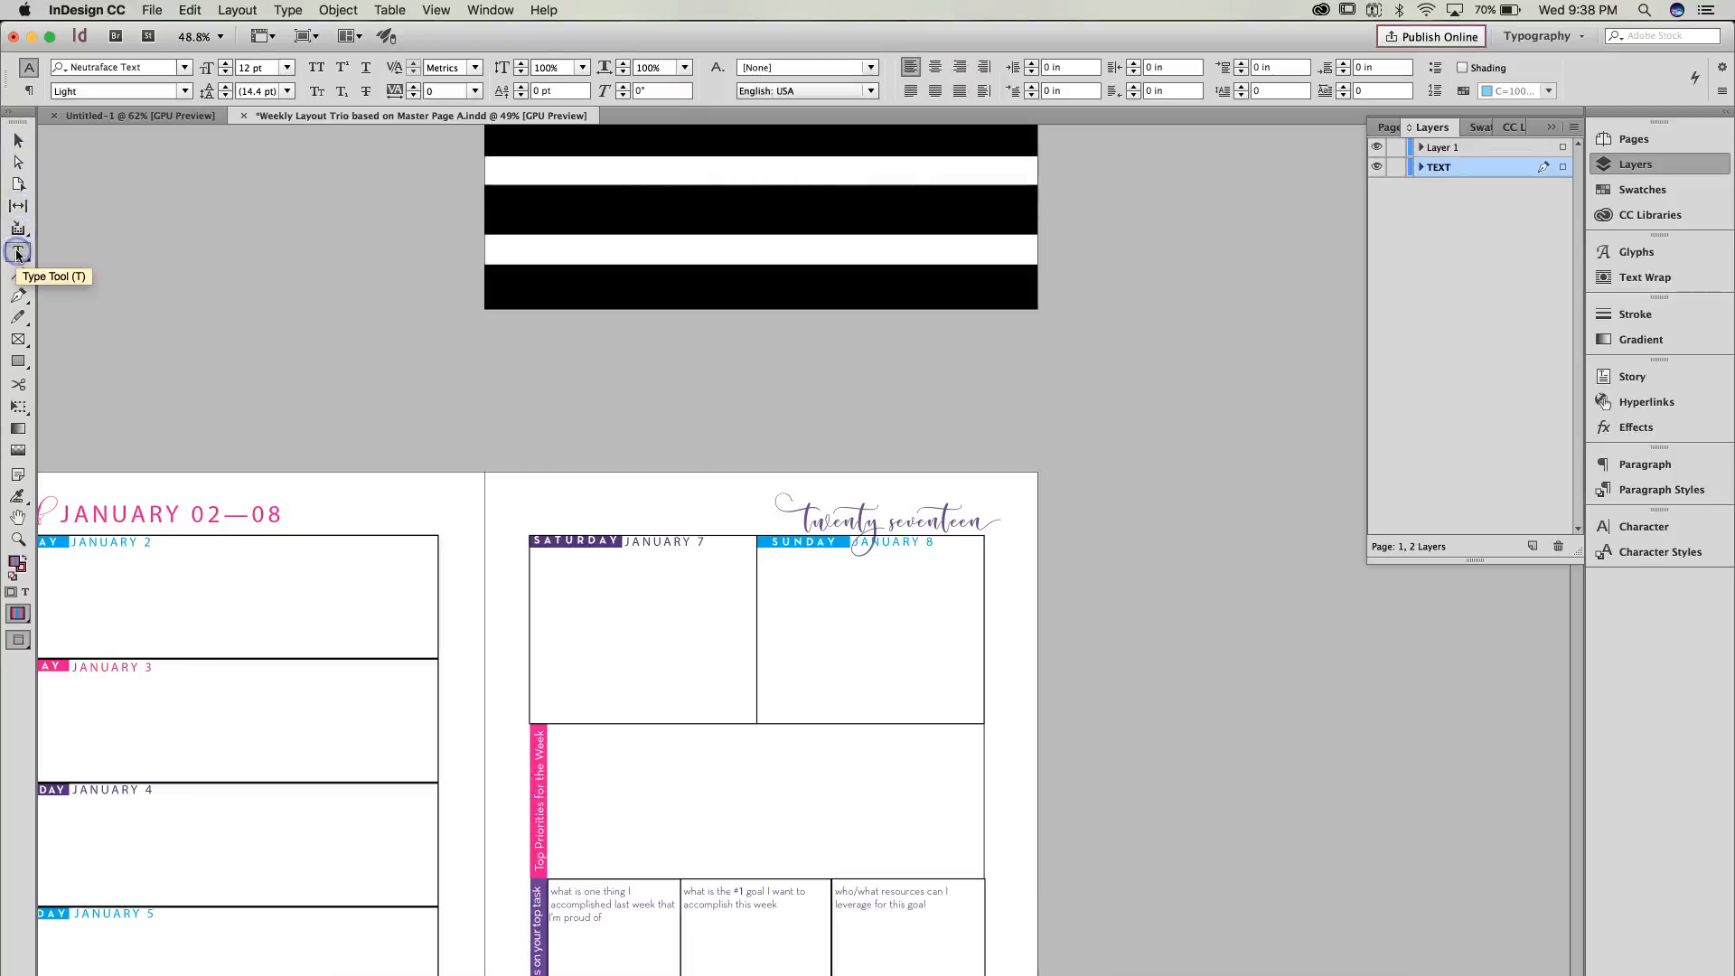
pyautogui.click(18, 276)
pyautogui.click(18, 296)
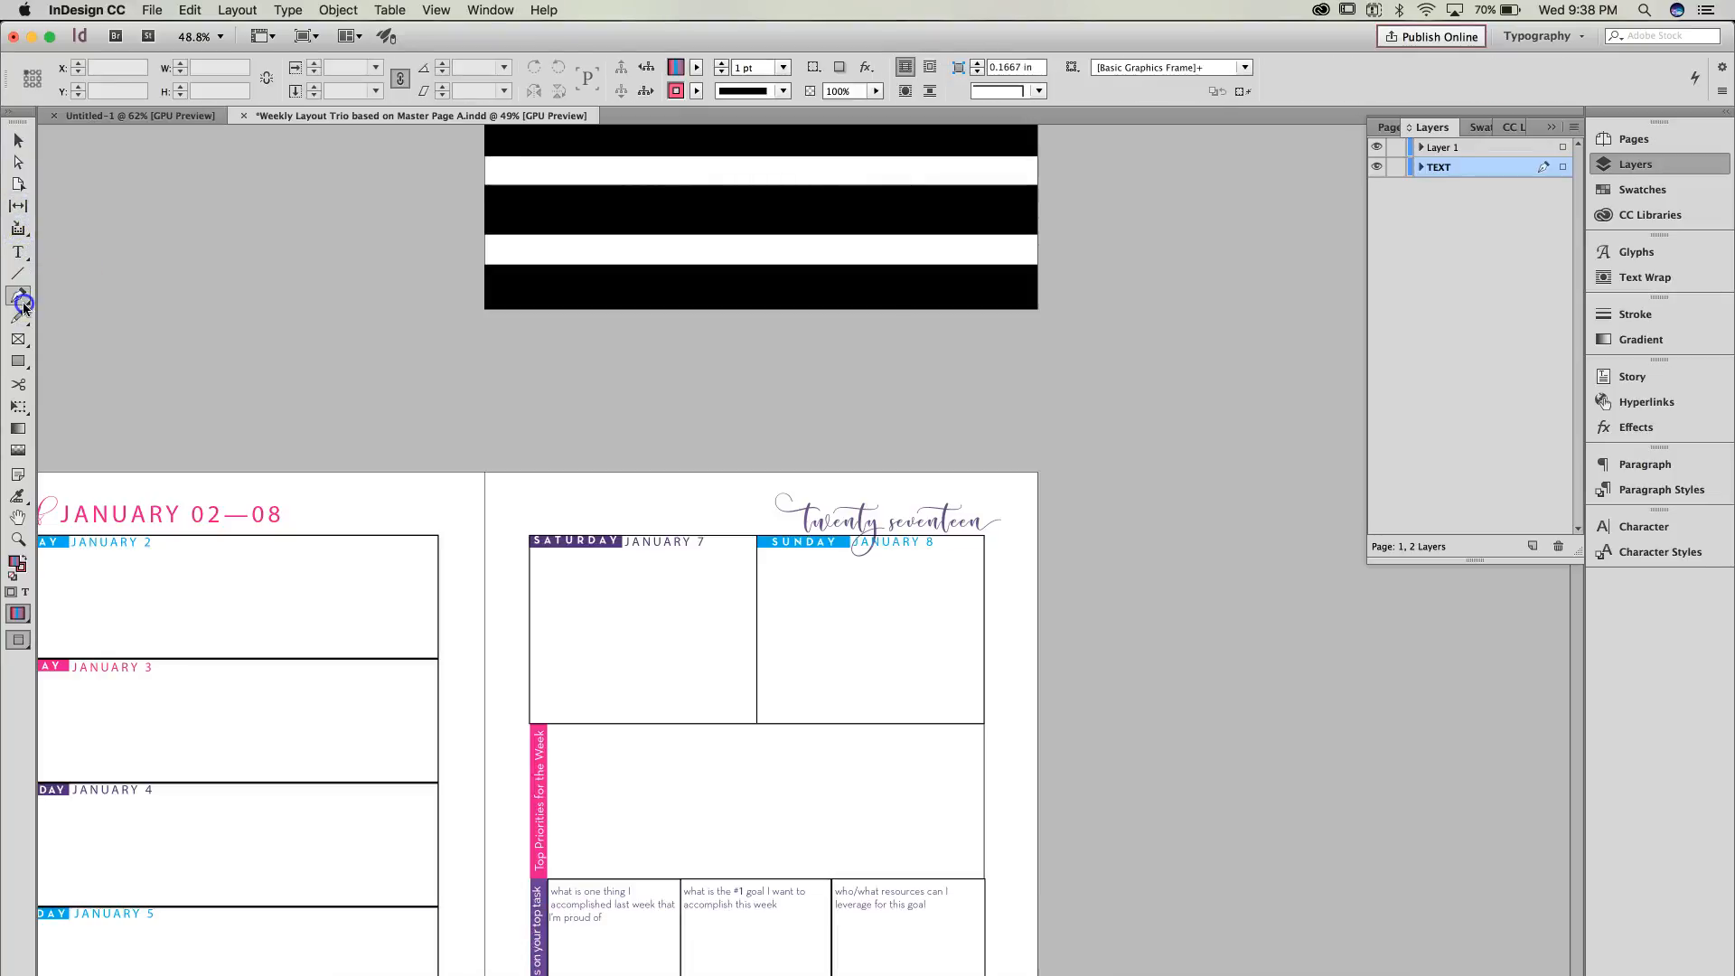
pyautogui.click(21, 321)
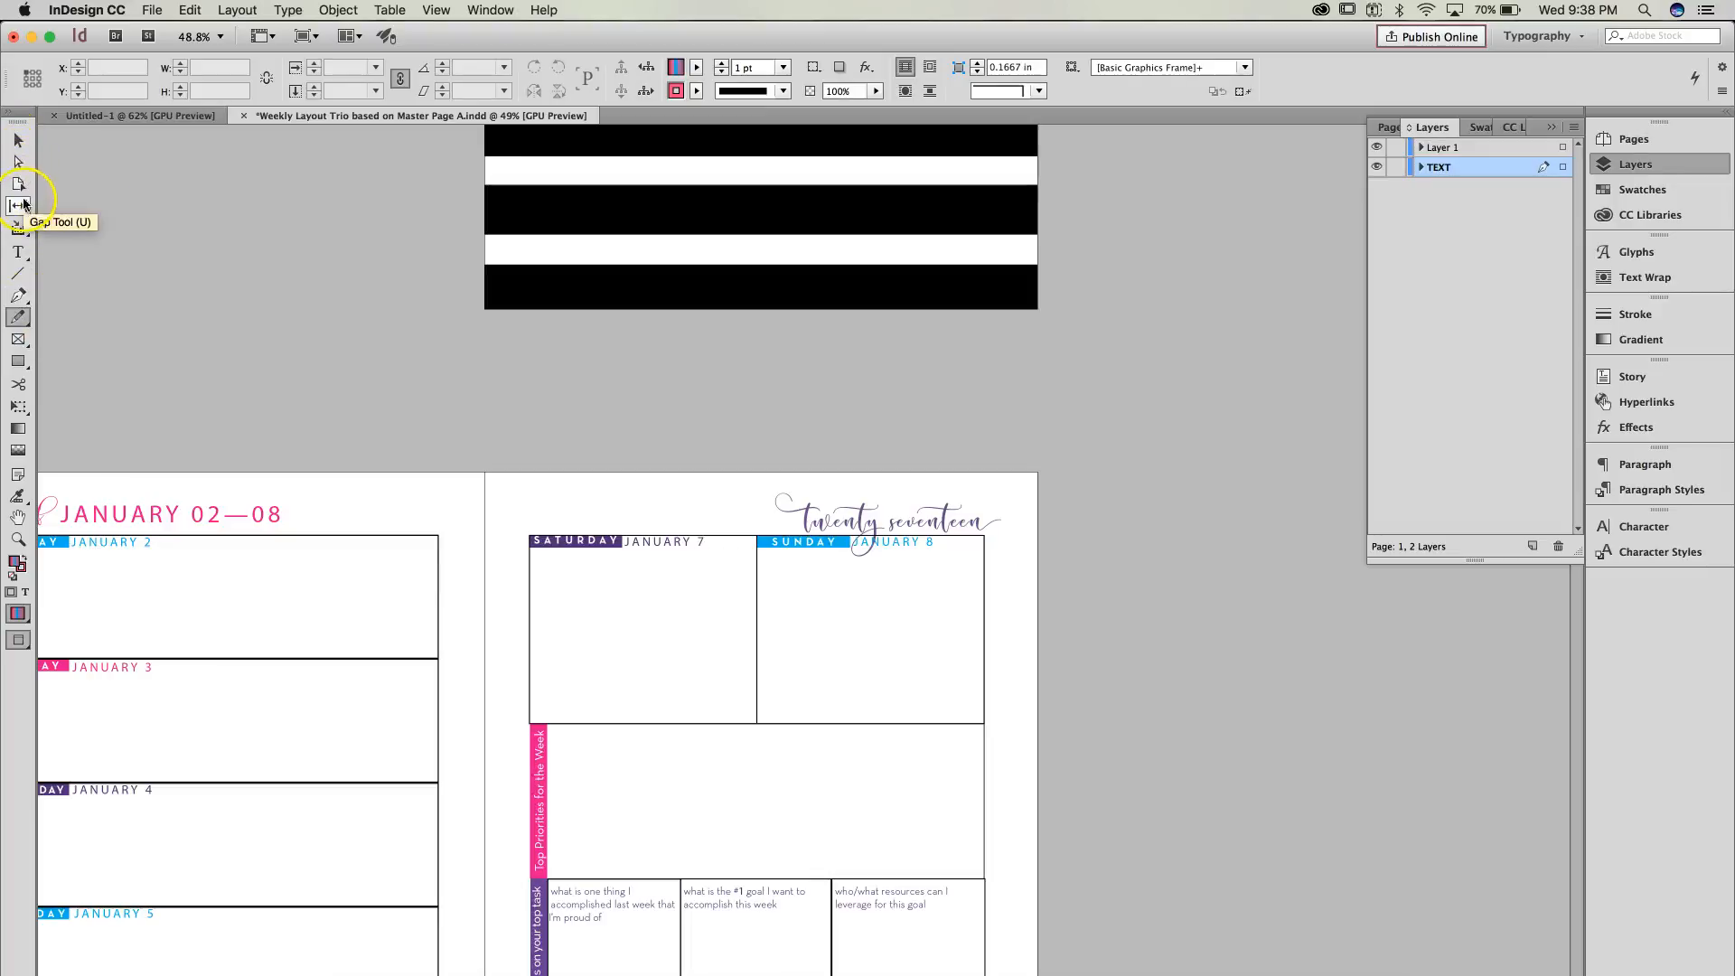
pyautogui.click(18, 253)
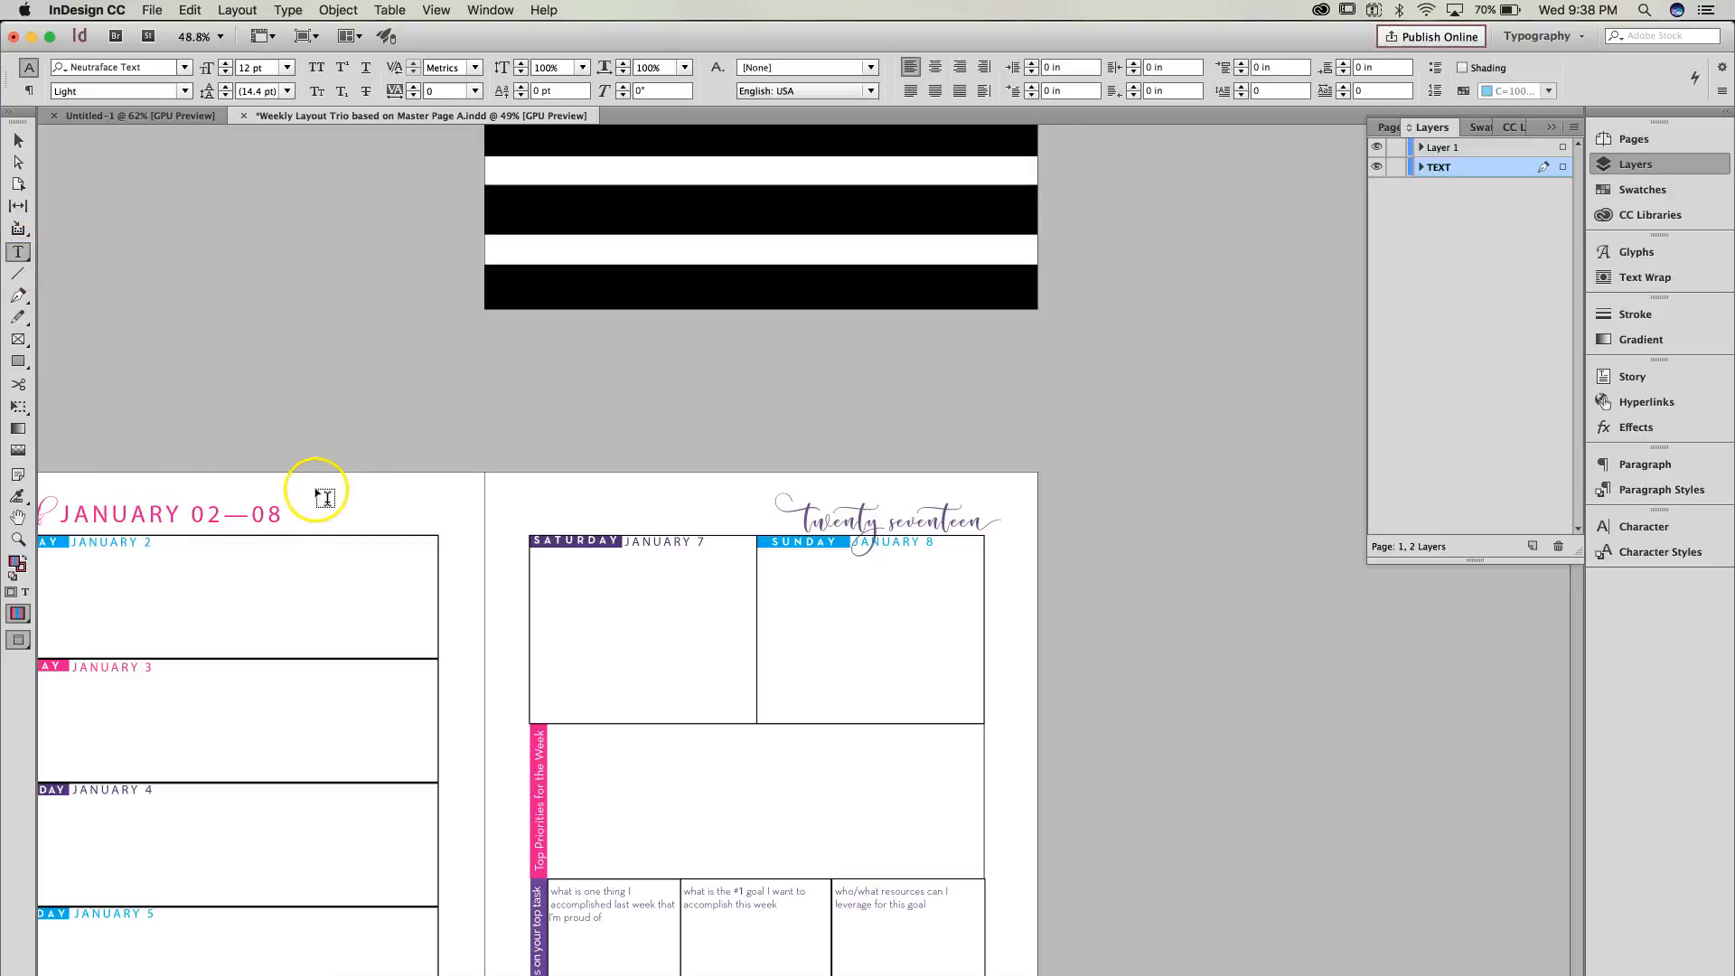
# Step: Draw a horizontal line about 5.06 in long beside the JANUARY 02—08 heading and set its stroke weight to 5 pt
pyautogui.click(18, 274)
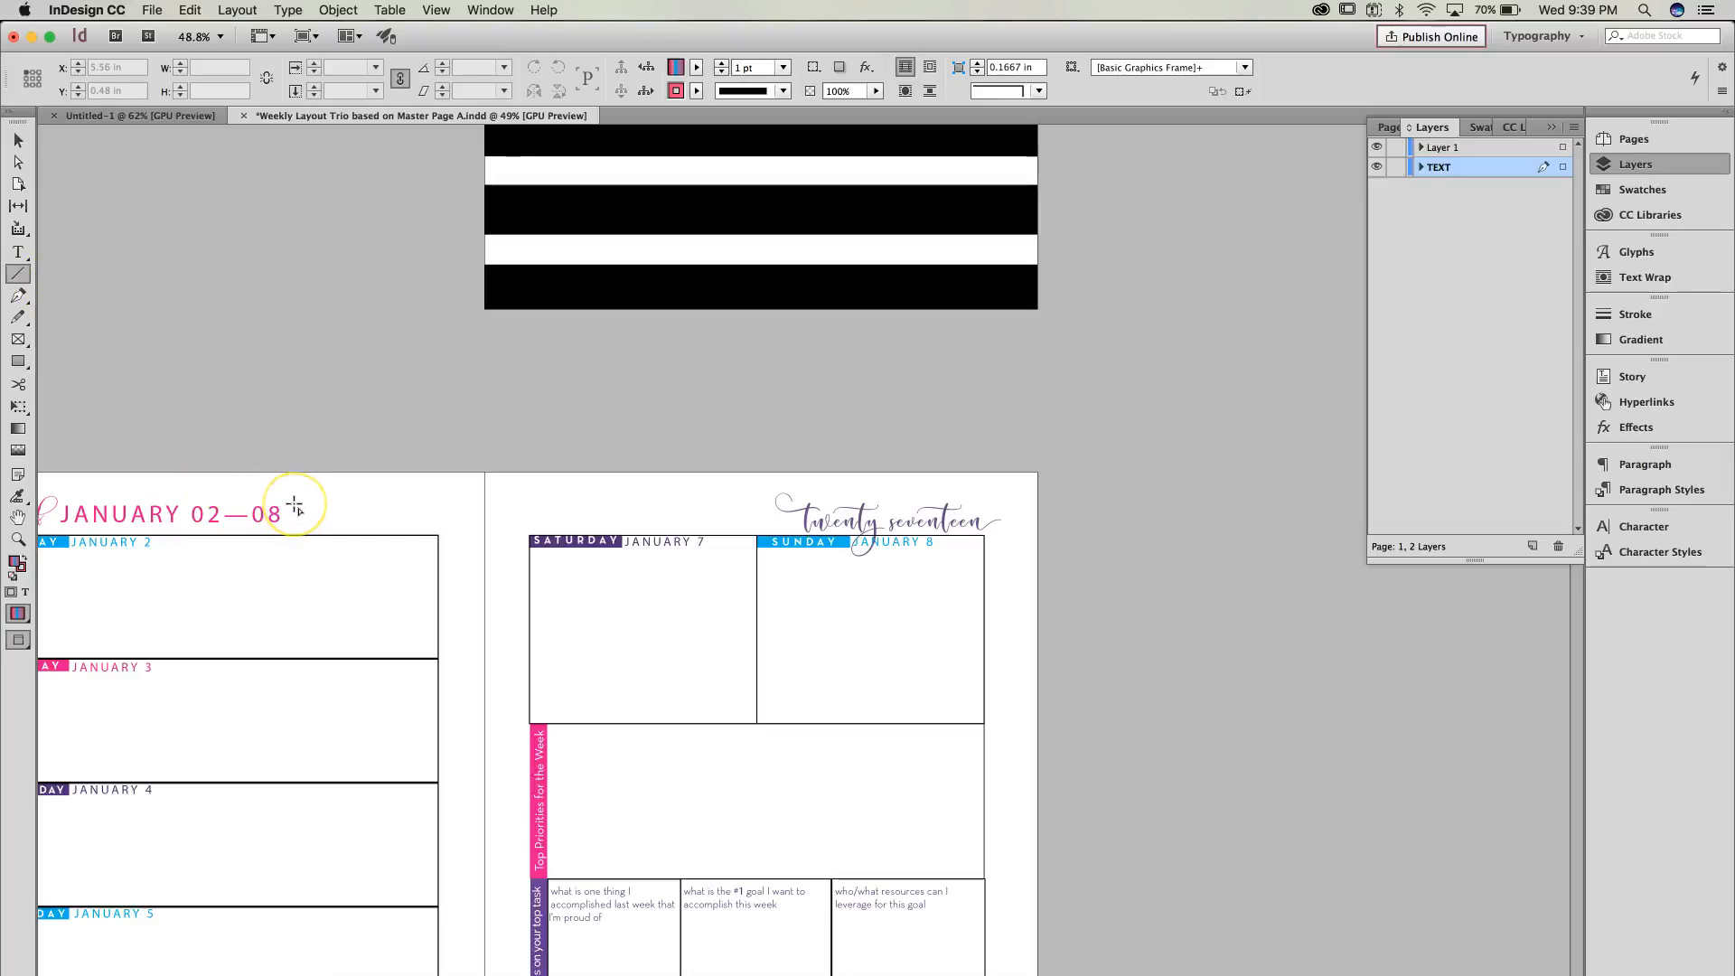
pyautogui.moveTo(294, 505); pyautogui.dragTo(622, 503)
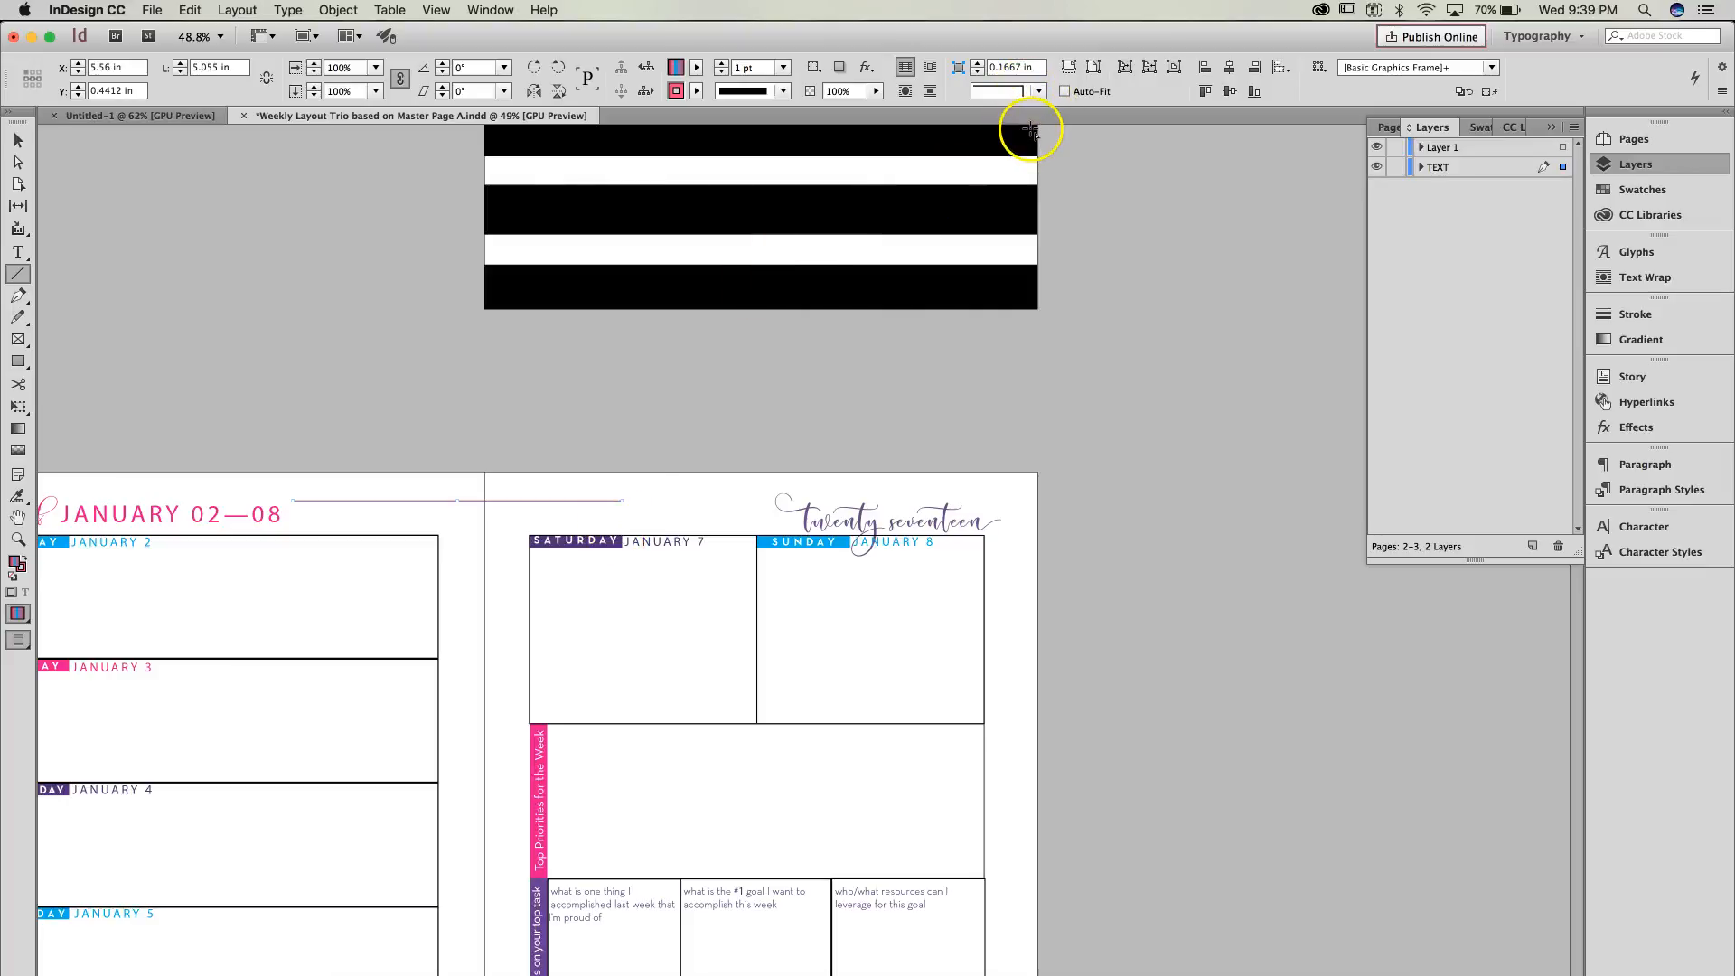
pyautogui.click(784, 68)
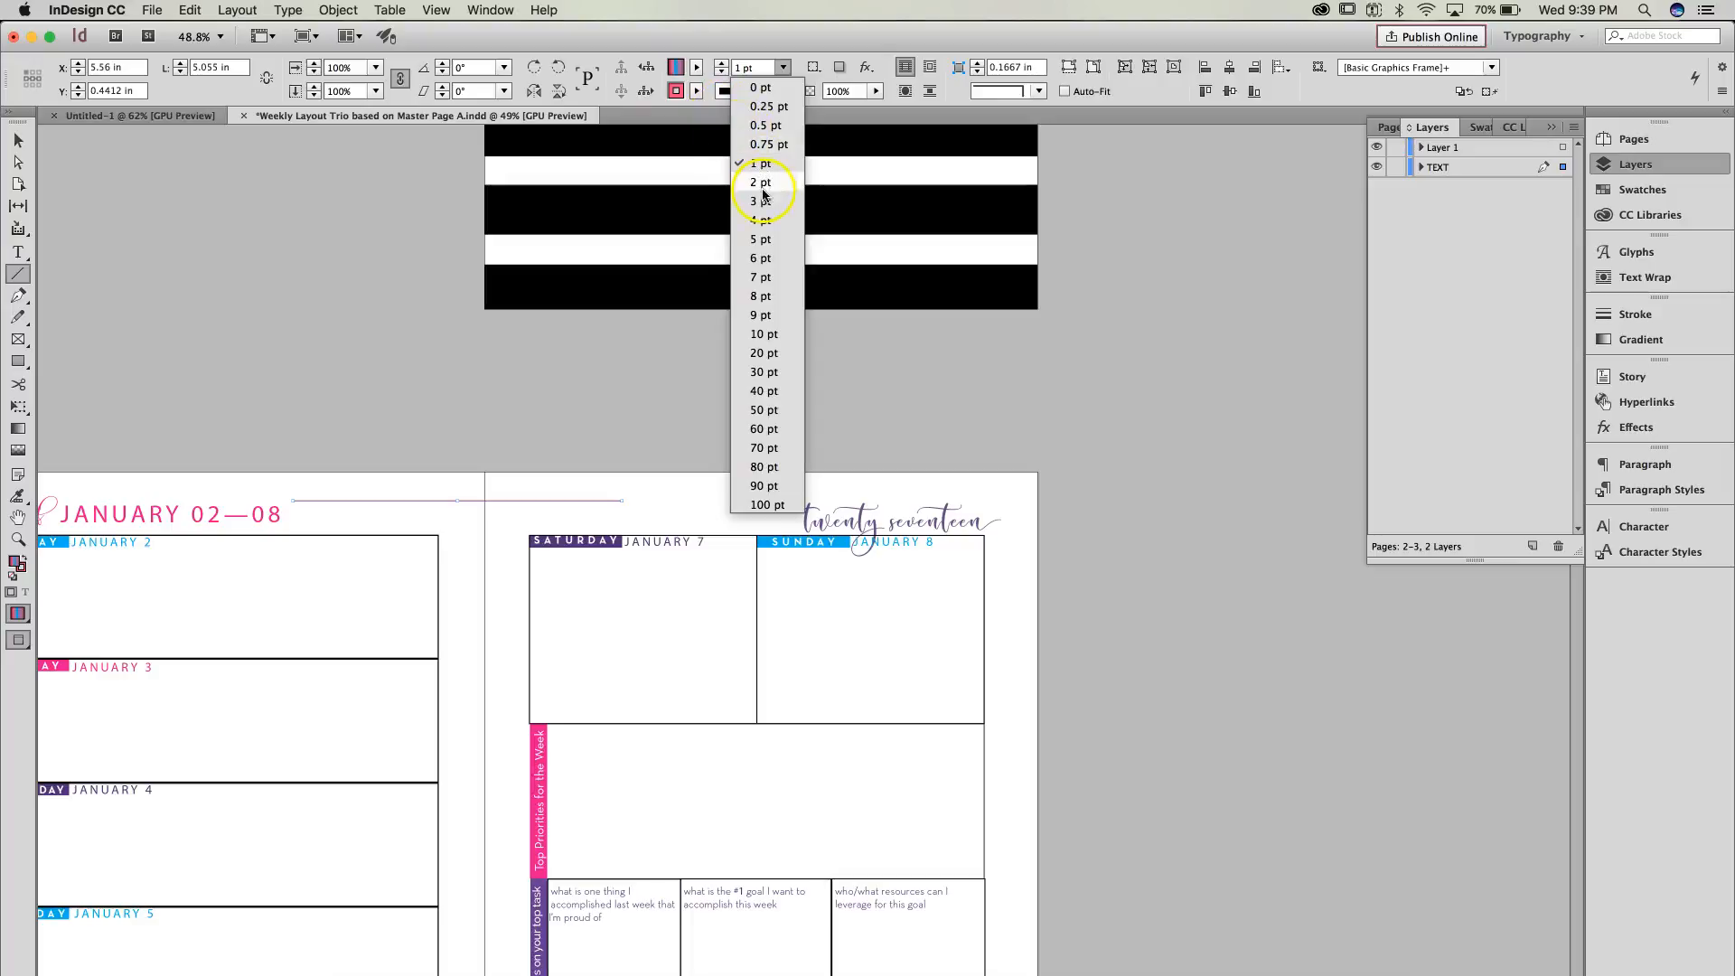
pyautogui.click(764, 392)
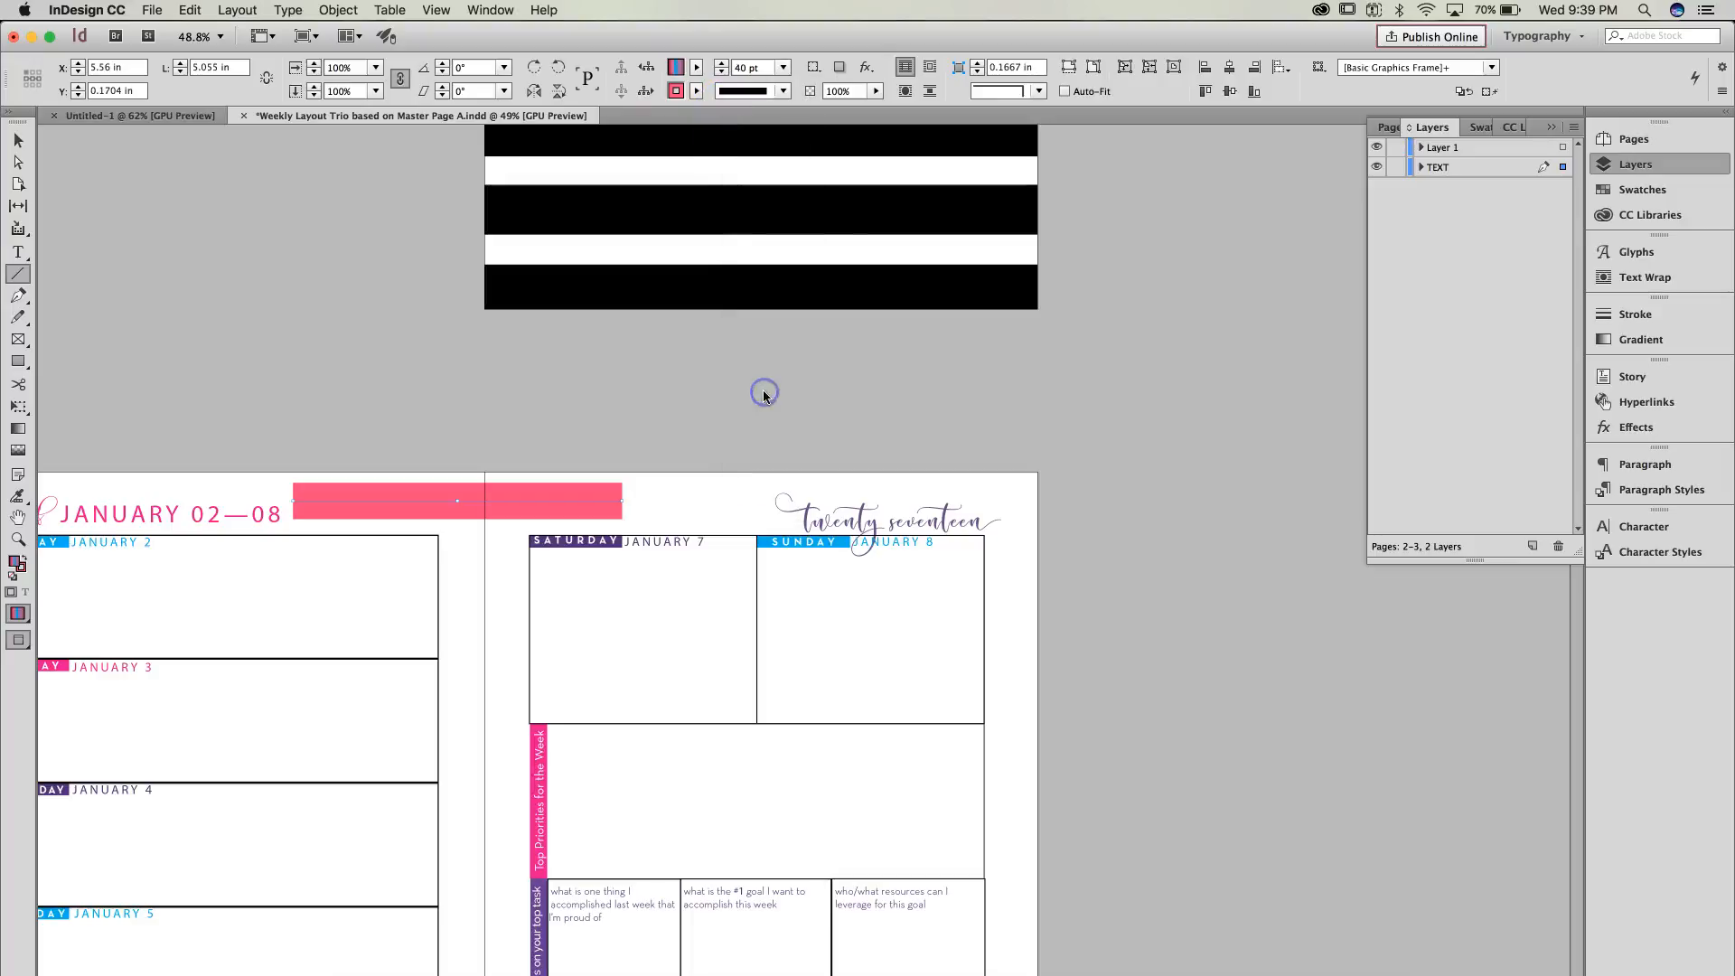
pyautogui.click(783, 67)
pyautogui.click(761, 239)
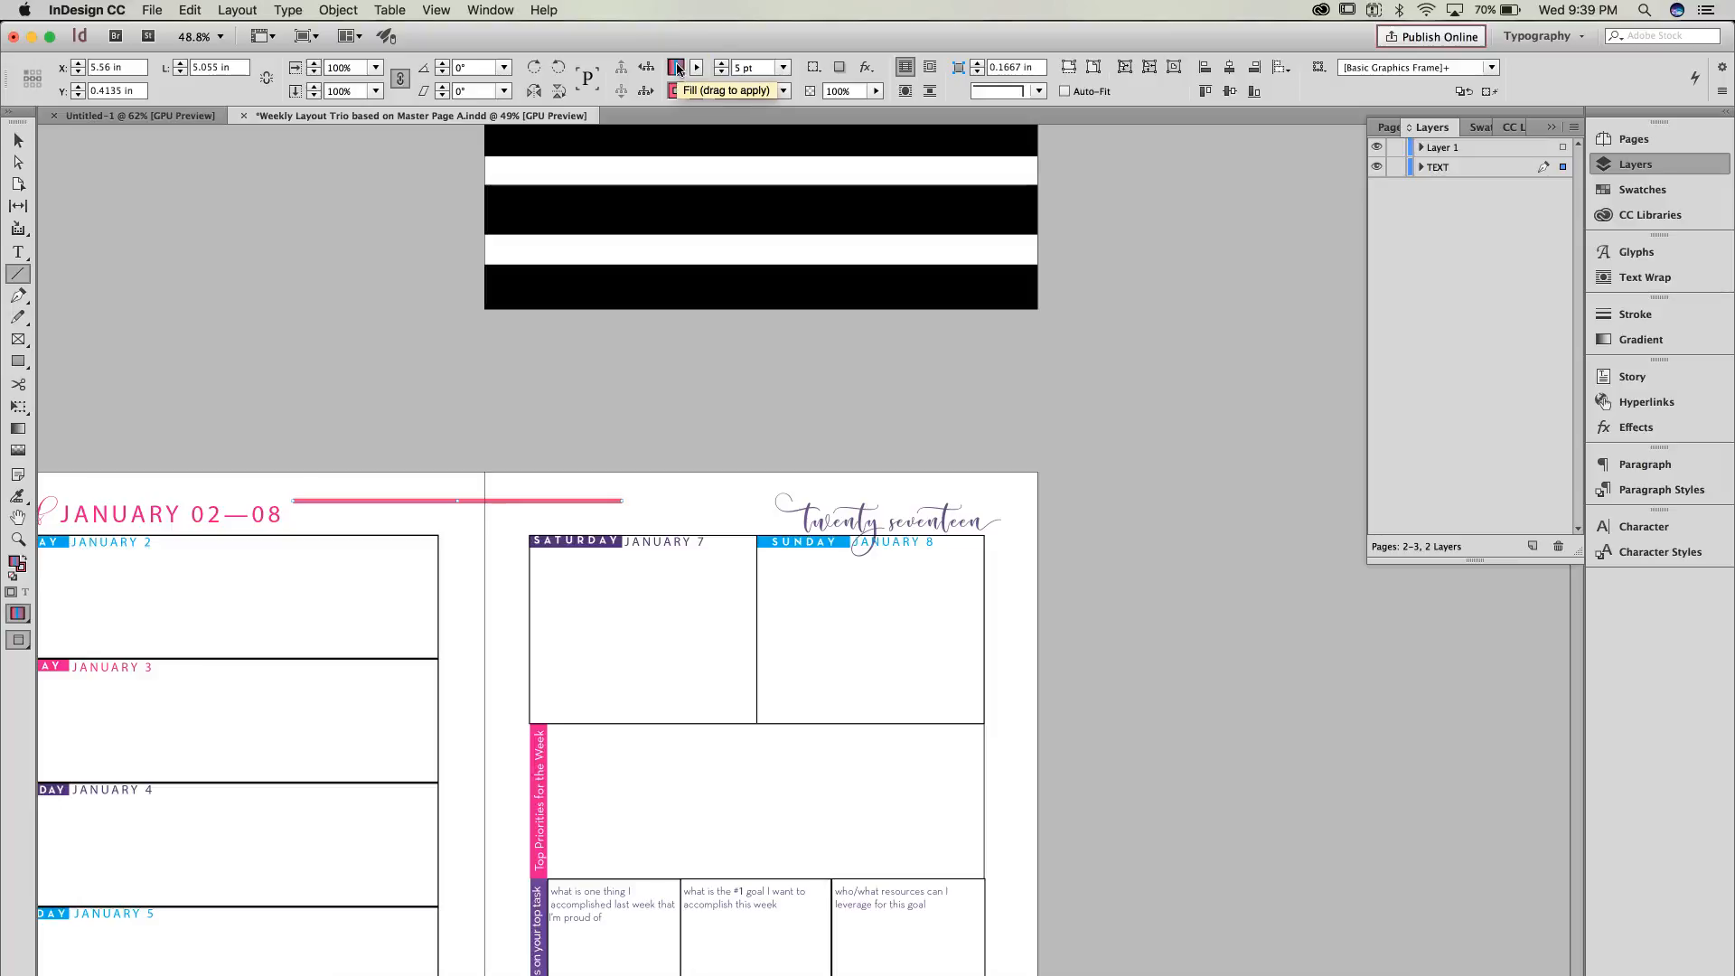
# Step: Set the line's stroke color to None, try the purple C=74 M=94 Y=0 K=0 swatch as its fill, and deselect it
pyautogui.click(694, 92)
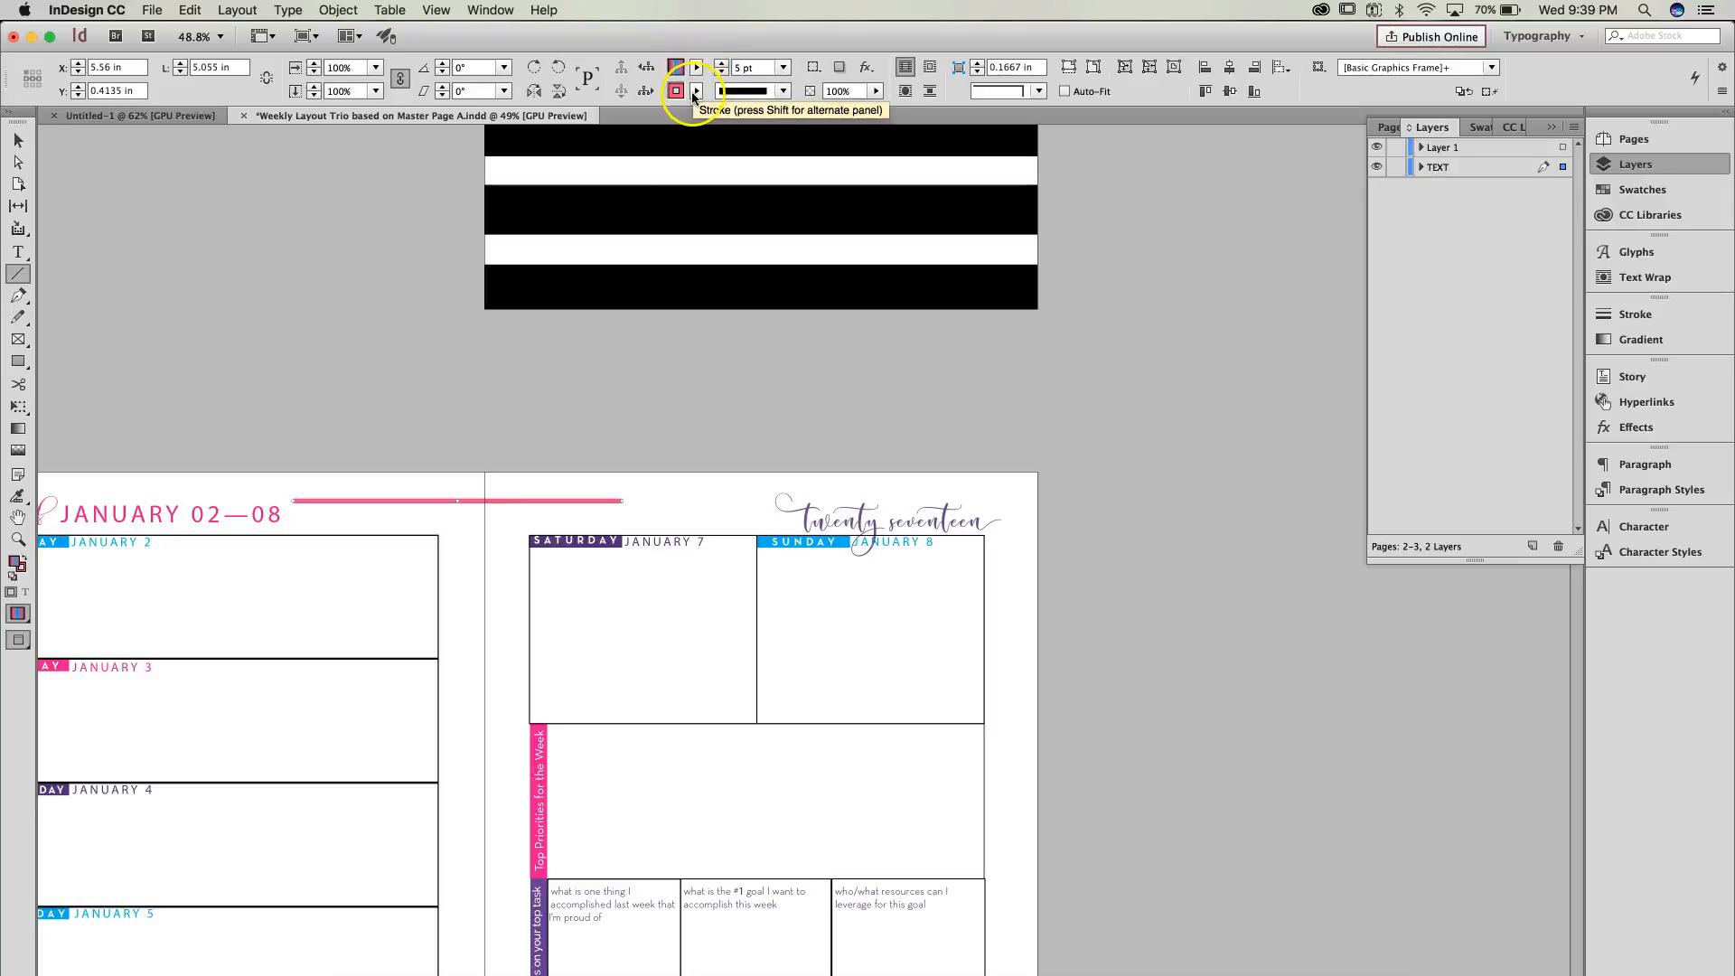
pyautogui.moveTo(682, 97)
pyautogui.mouseDown()
pyautogui.moveTo(473, 481)
pyautogui.moveTo(580, 493)
pyautogui.mouseUp()
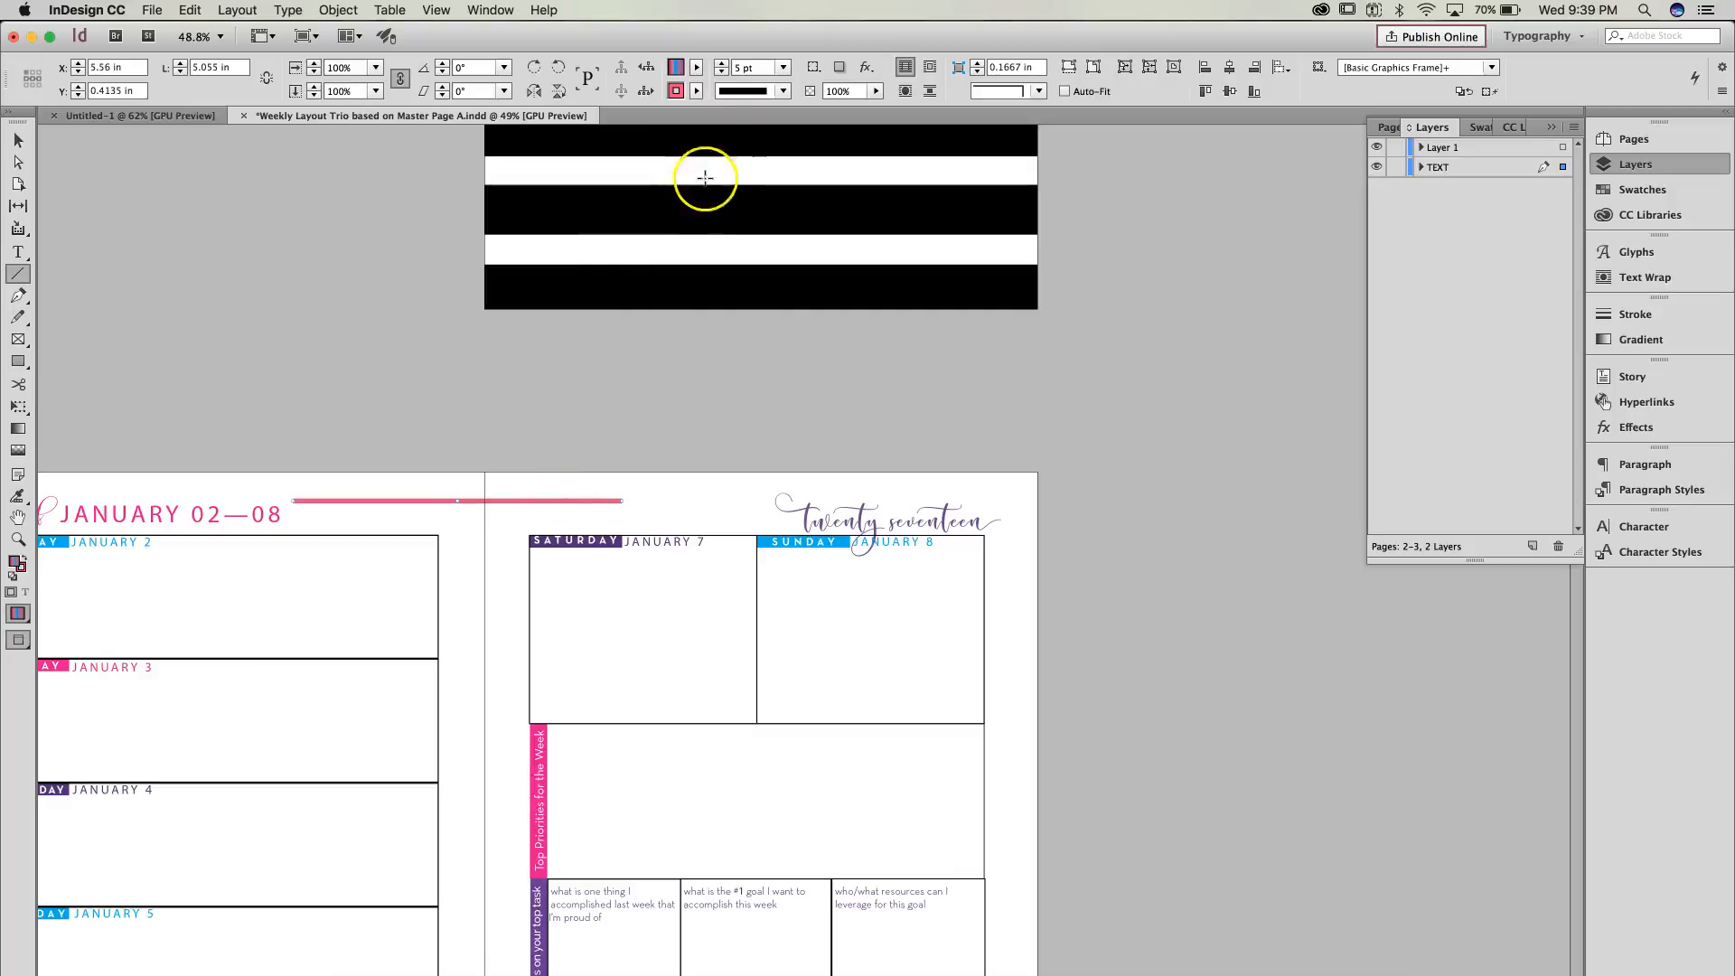
pyautogui.click(695, 92)
pyautogui.click(580, 139)
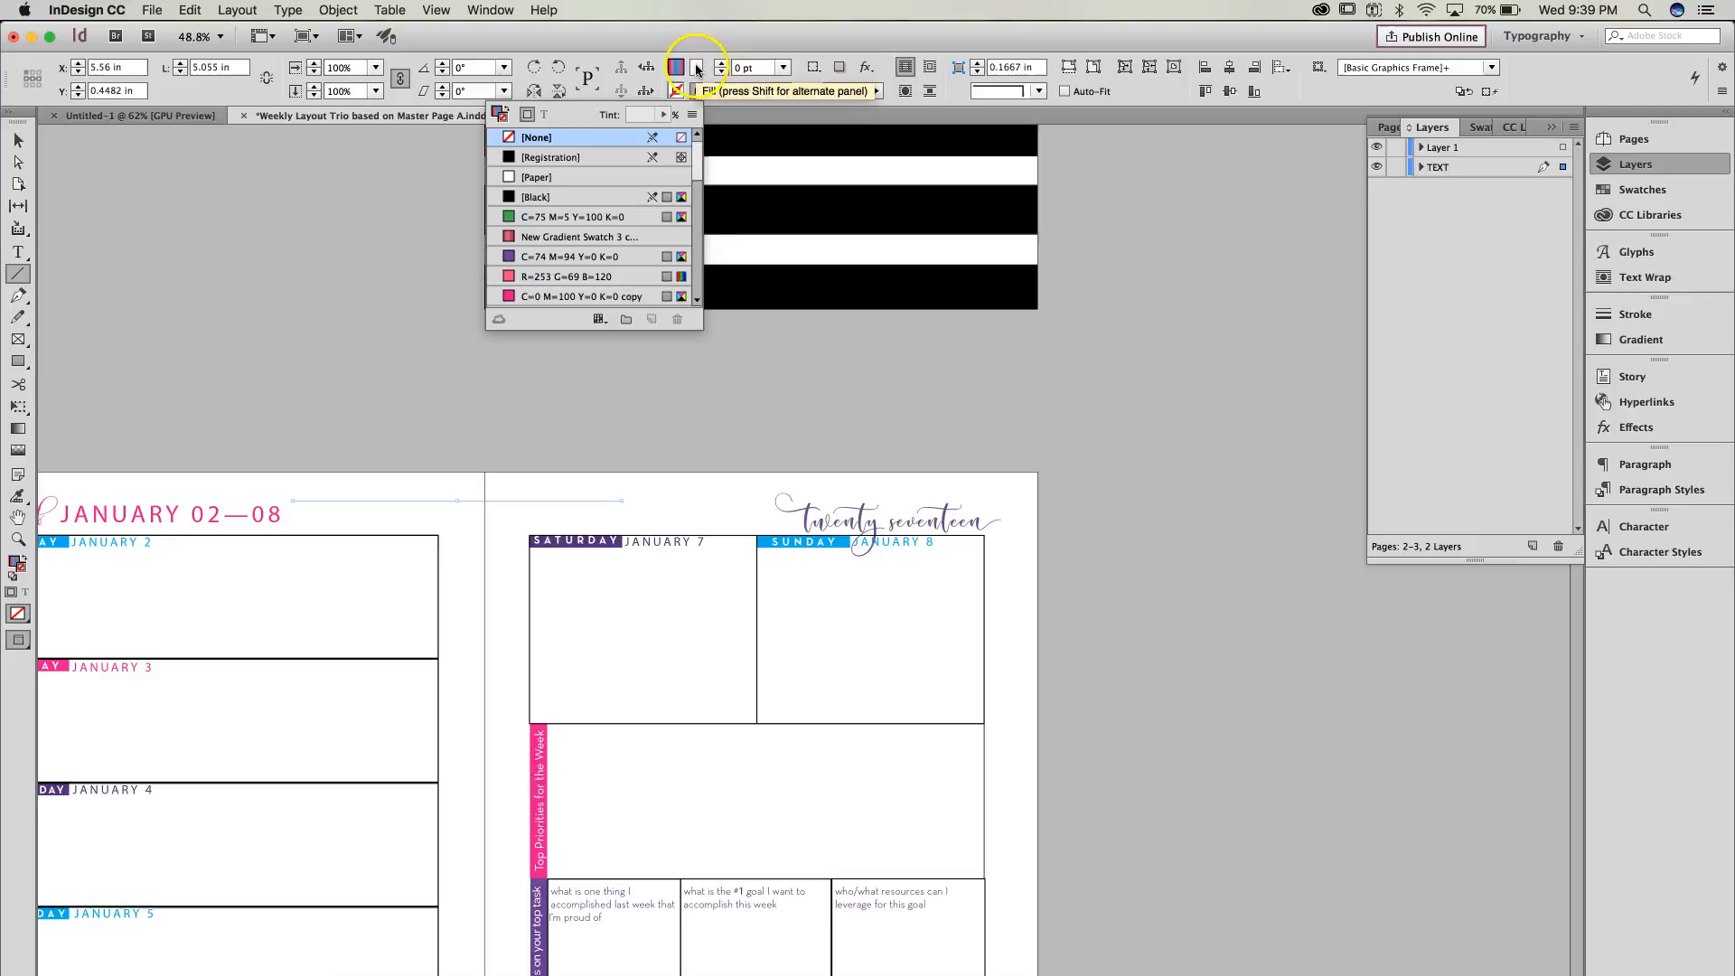
pyautogui.click(696, 69)
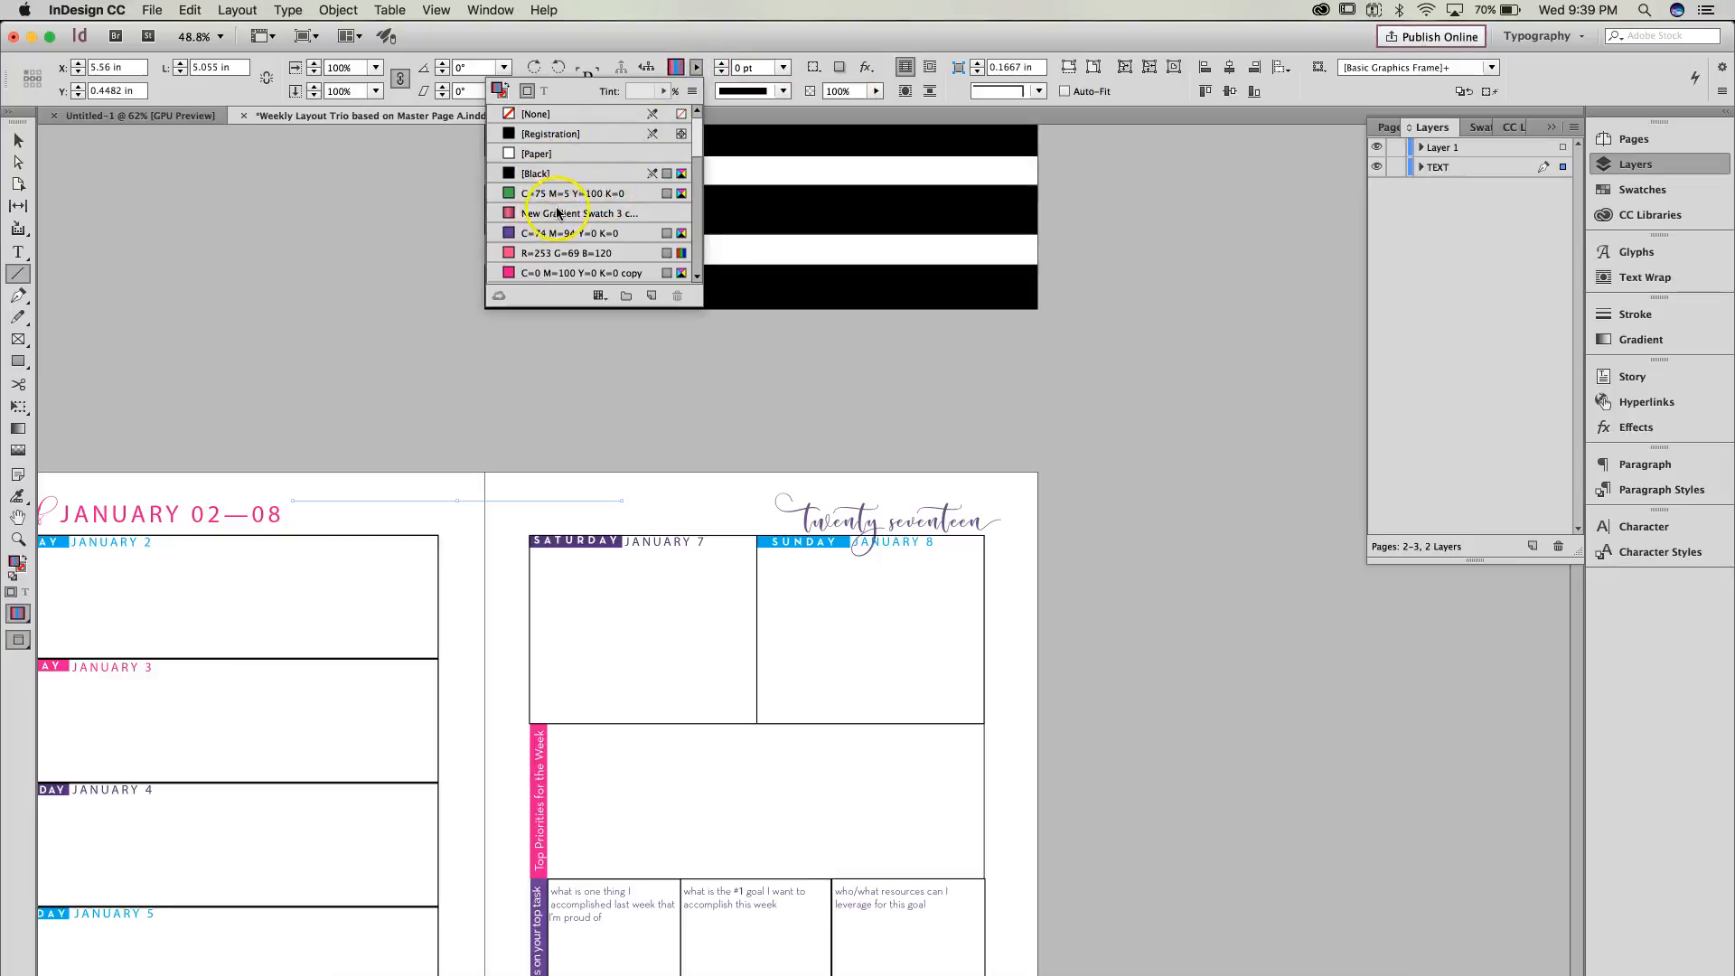
pyautogui.scroll(-3, 570, 214)
pyautogui.click(558, 173)
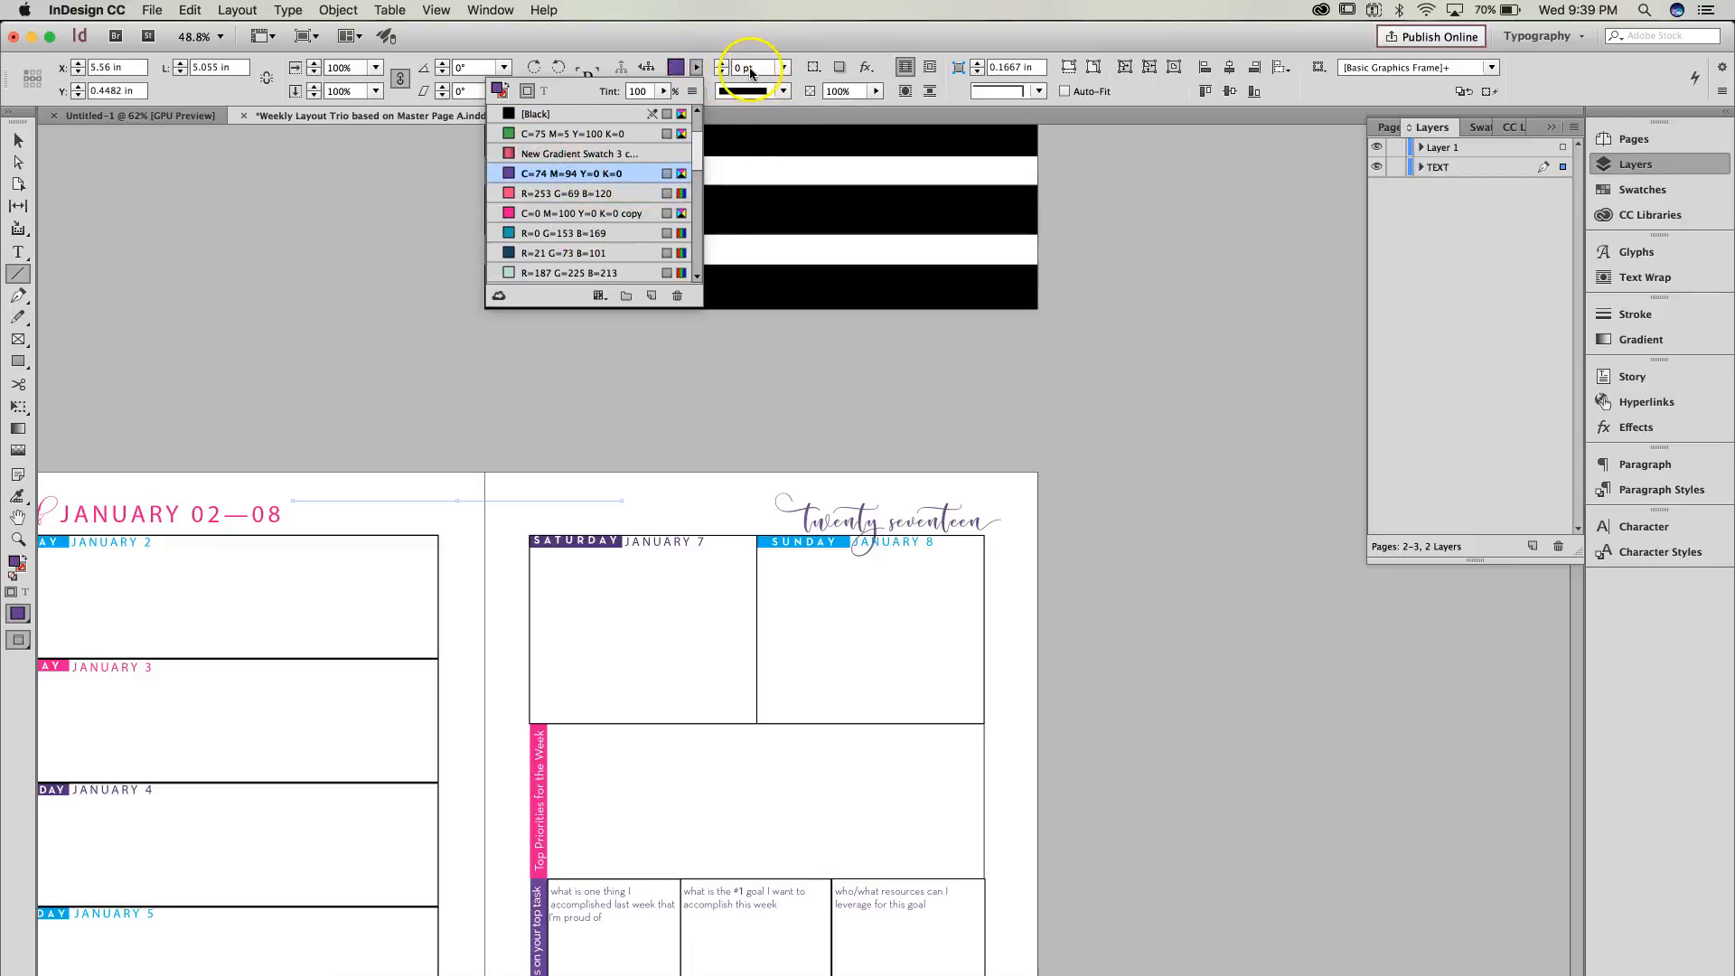
pyautogui.click(722, 75)
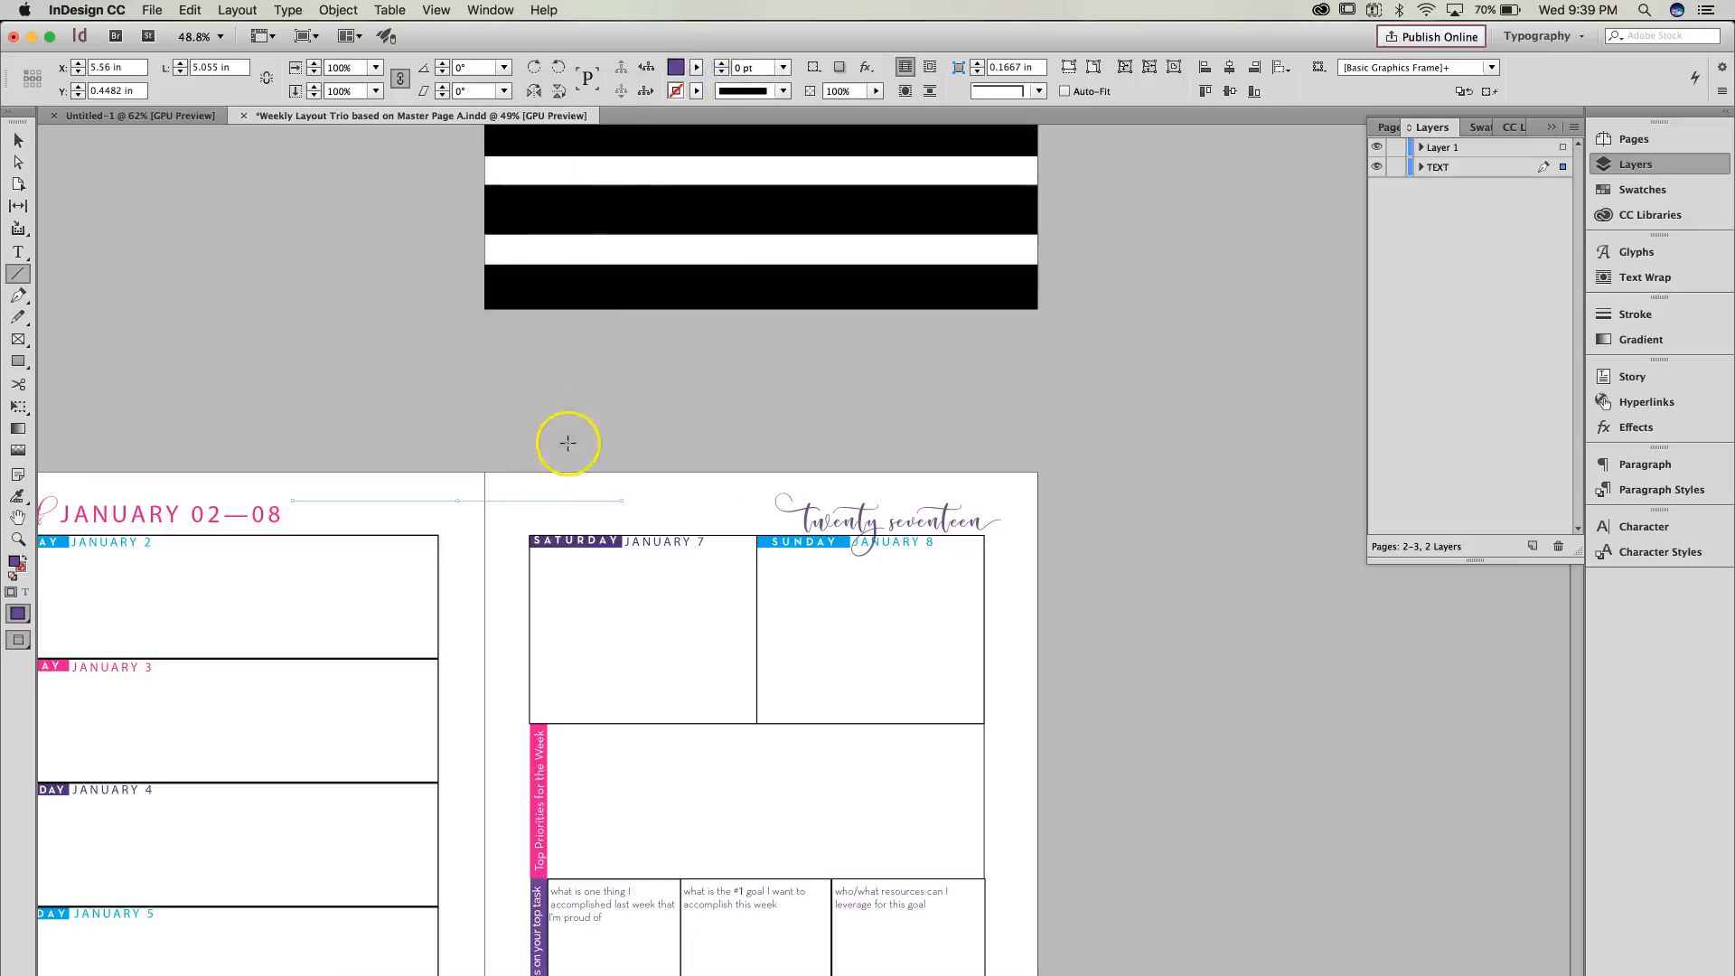
pyautogui.click(25, 142)
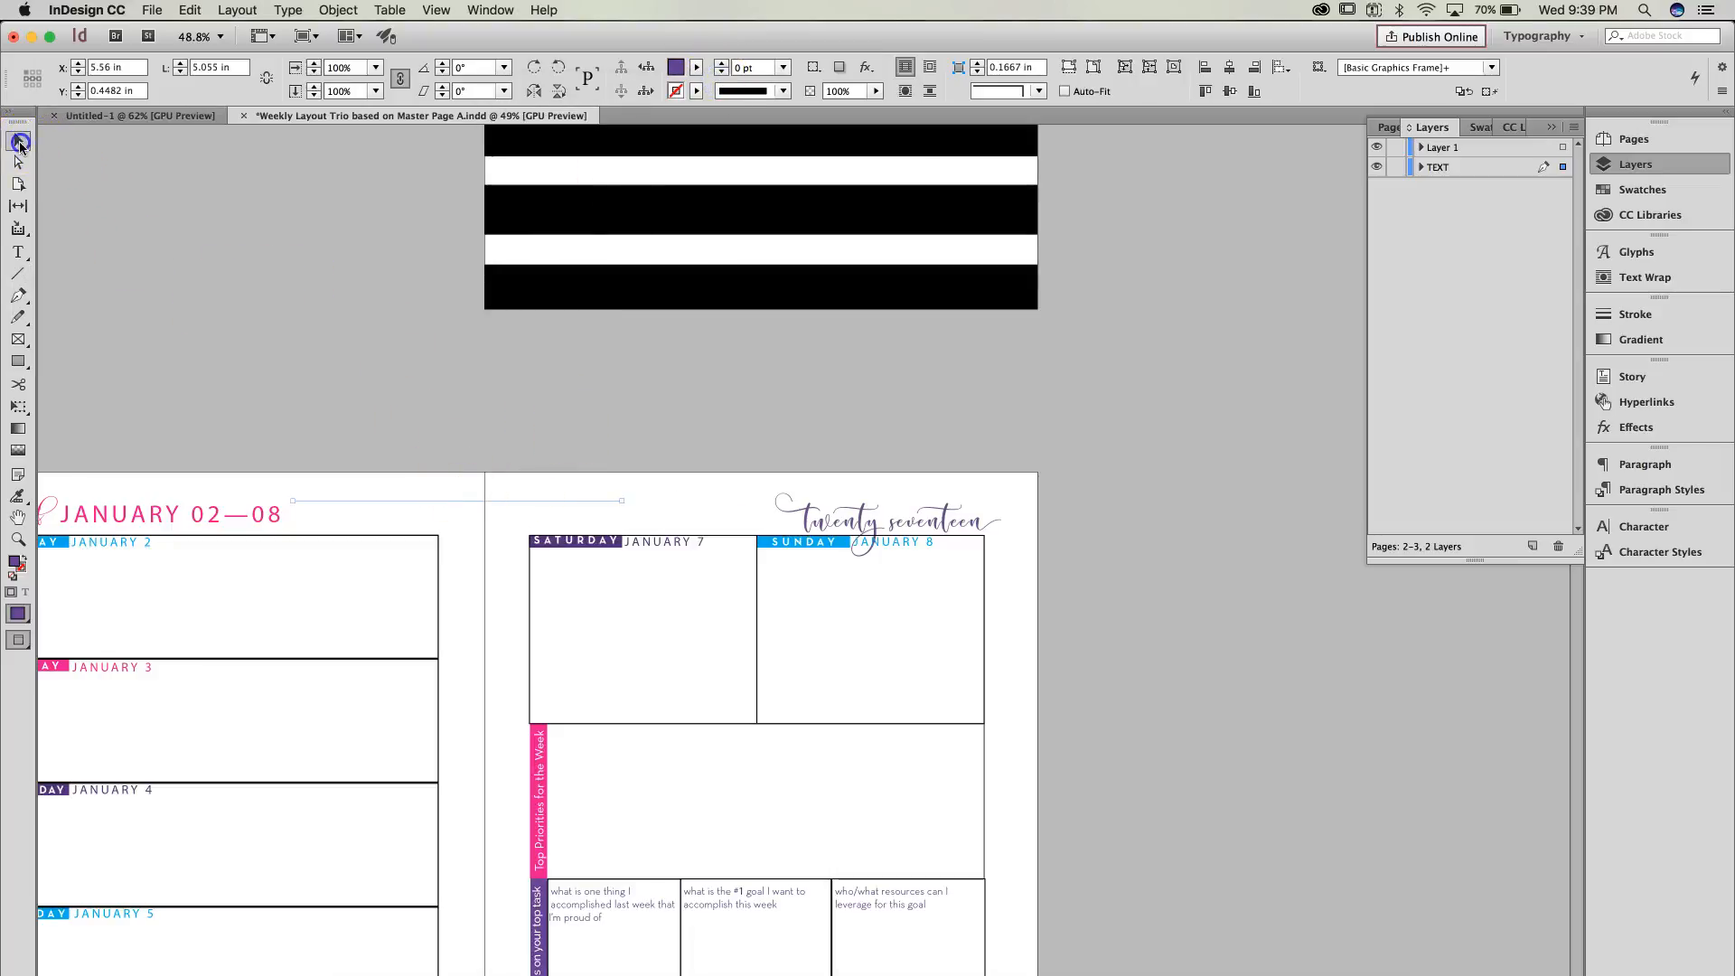
pyautogui.click(701, 456)
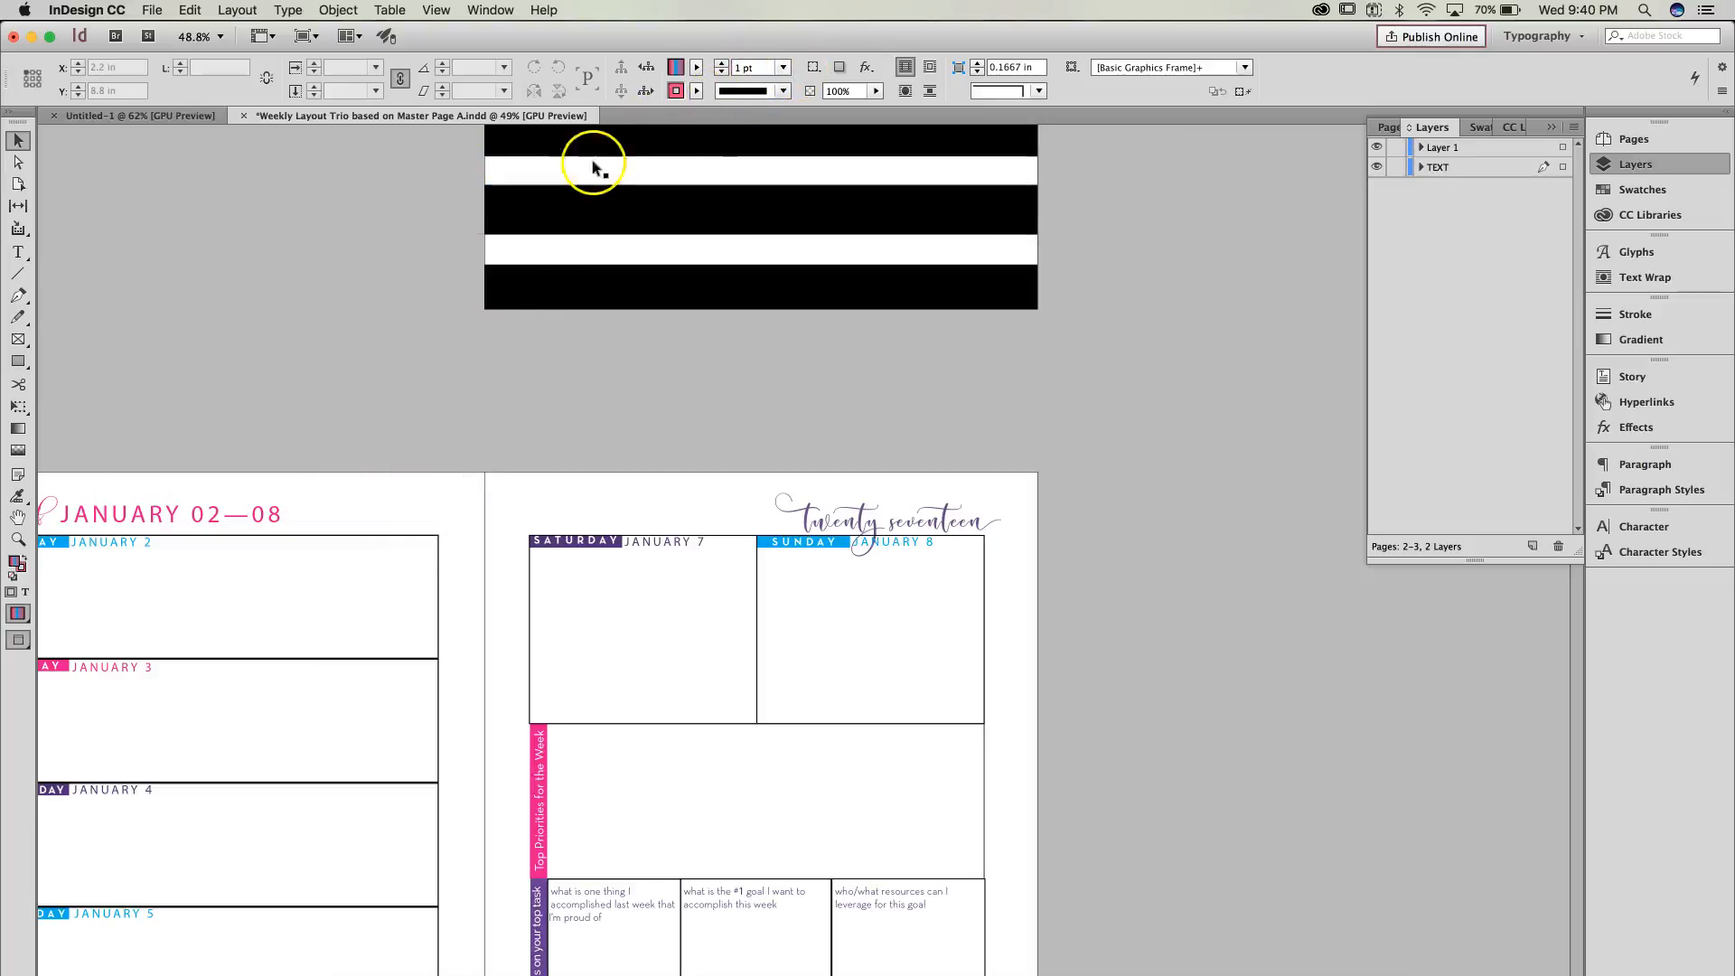
# Step: Draw a horizontal line about 4.04 in long beside the JANUARY 02—08 heading, with a C=74 M=94 Y=0 K=0 fill and 2 pt stroke
pyautogui.click(18, 274)
pyautogui.moveTo(325, 499); pyautogui.dragTo(589, 499)
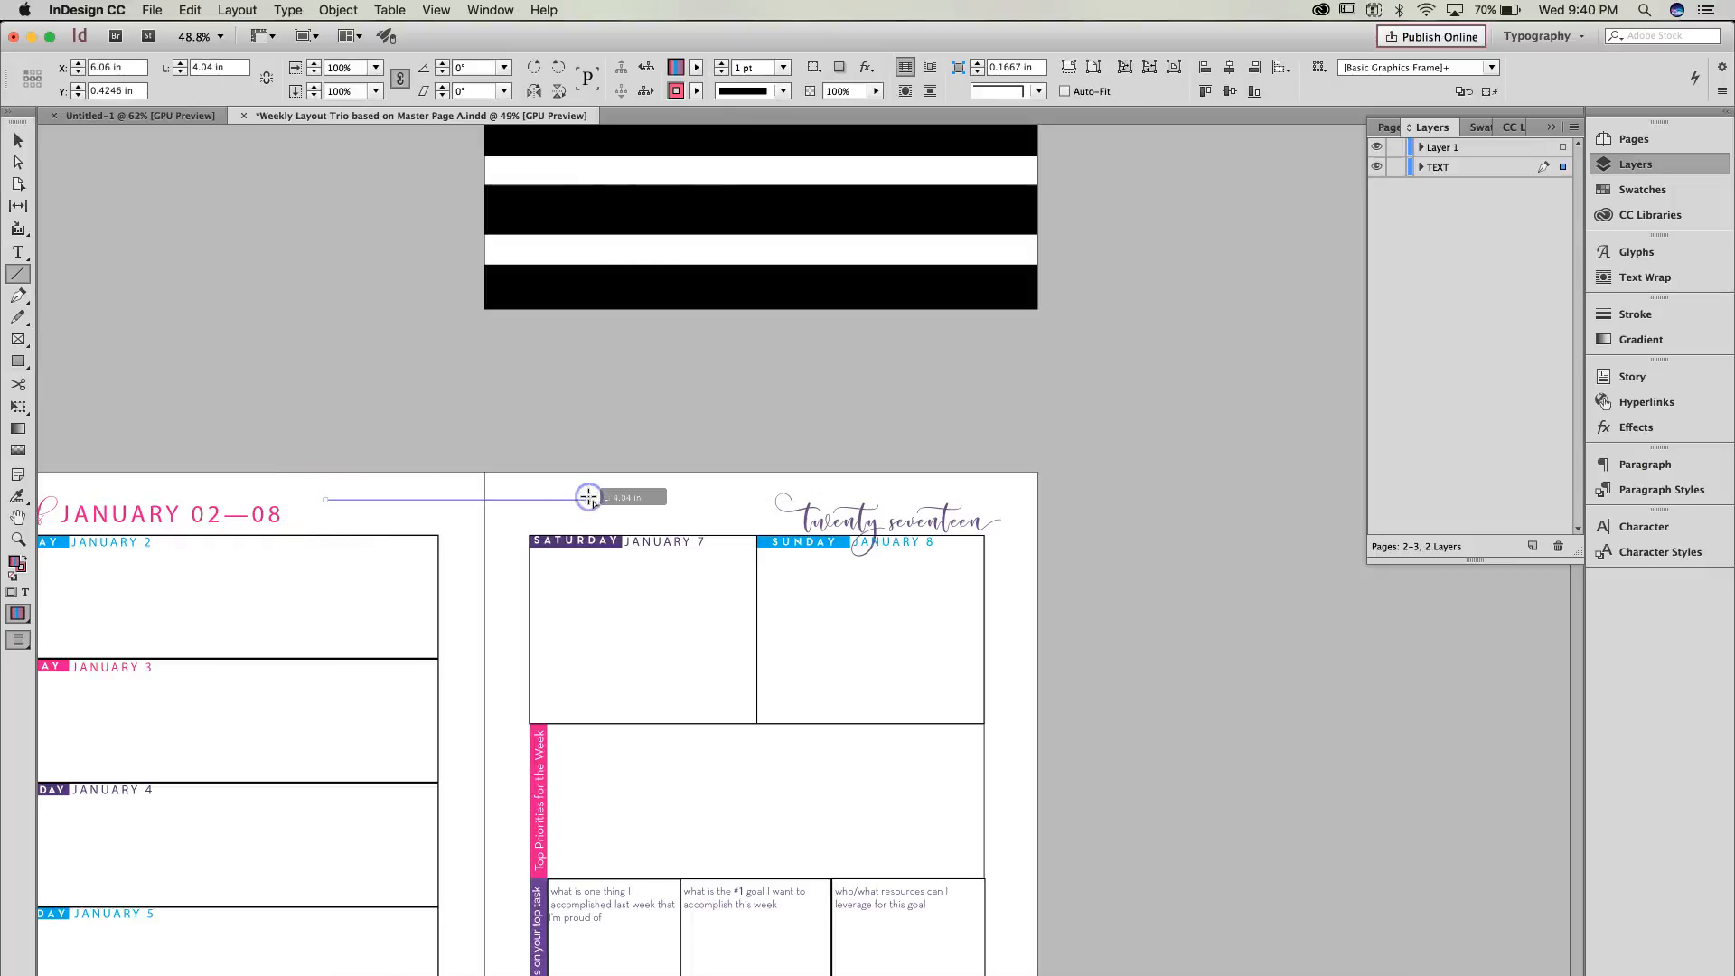
pyautogui.click(695, 68)
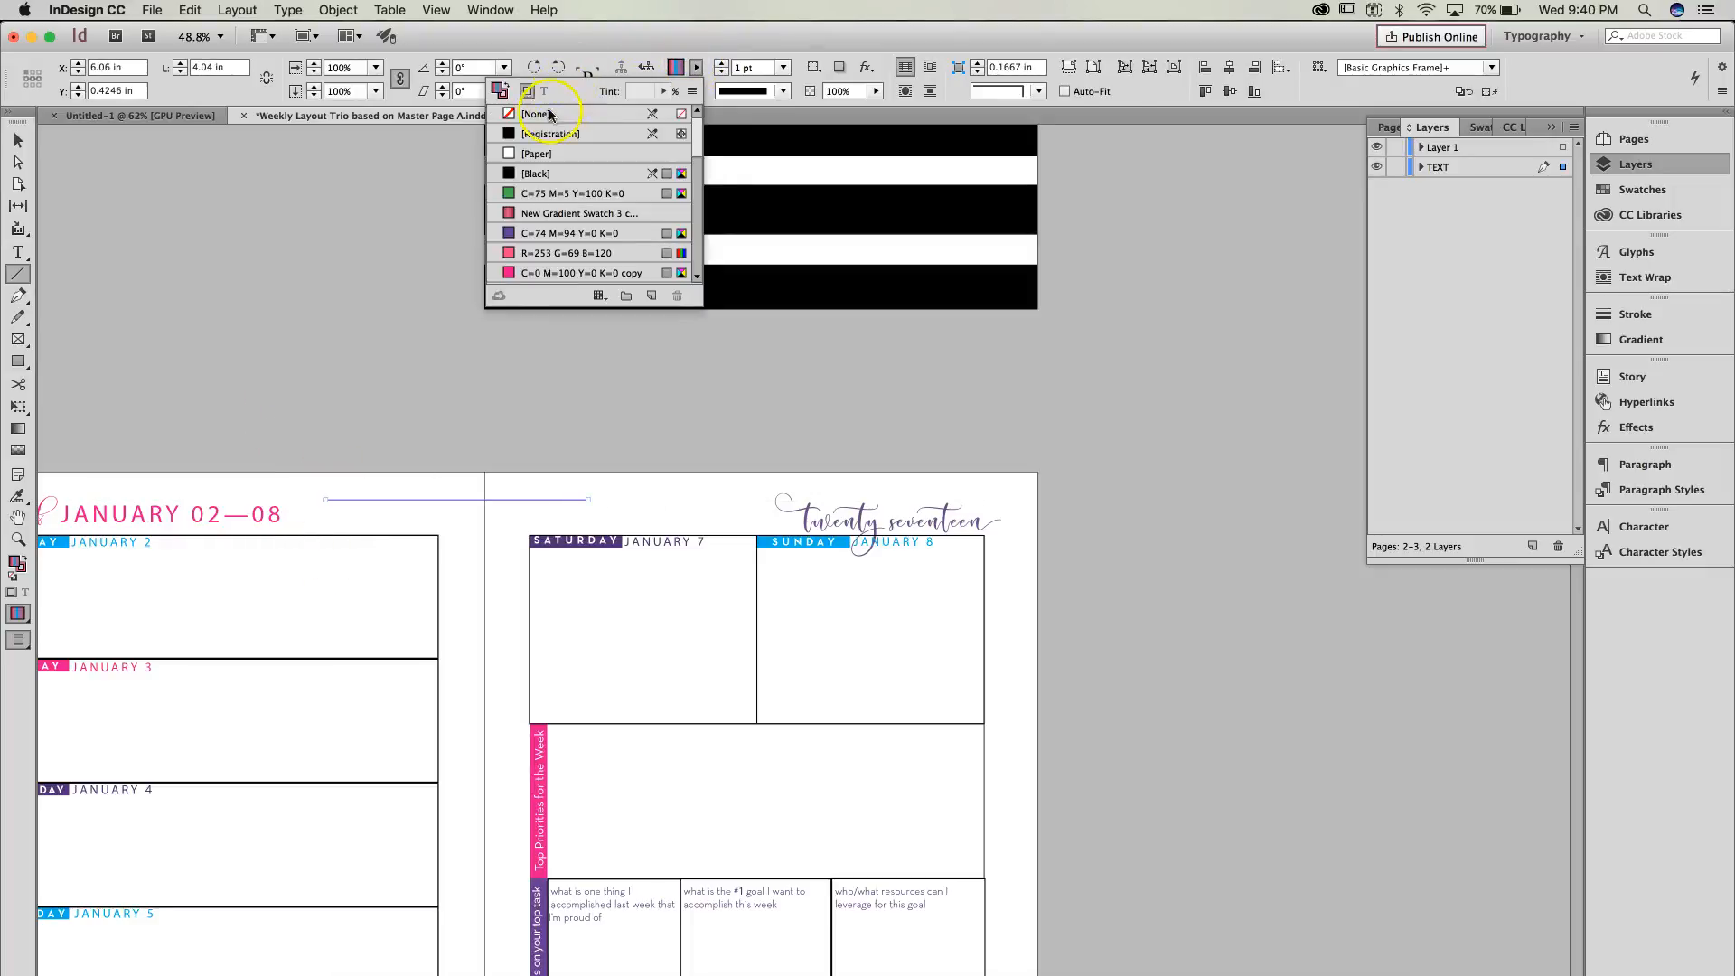
pyautogui.click(555, 231)
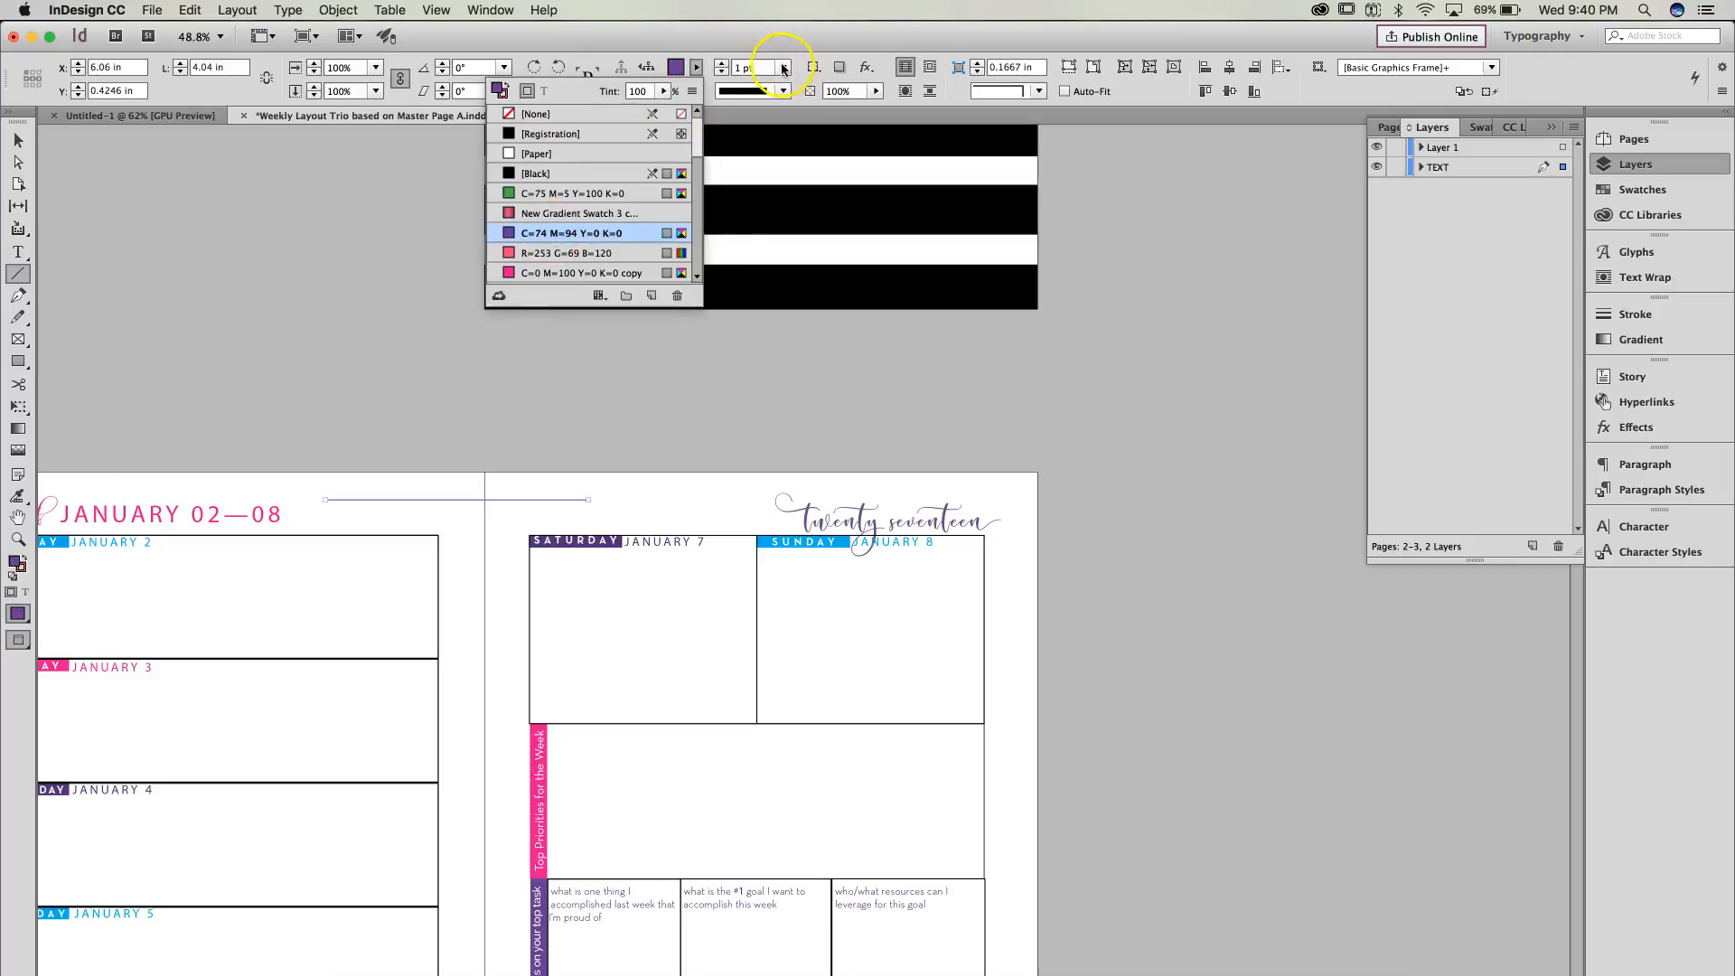
pyautogui.click(720, 63)
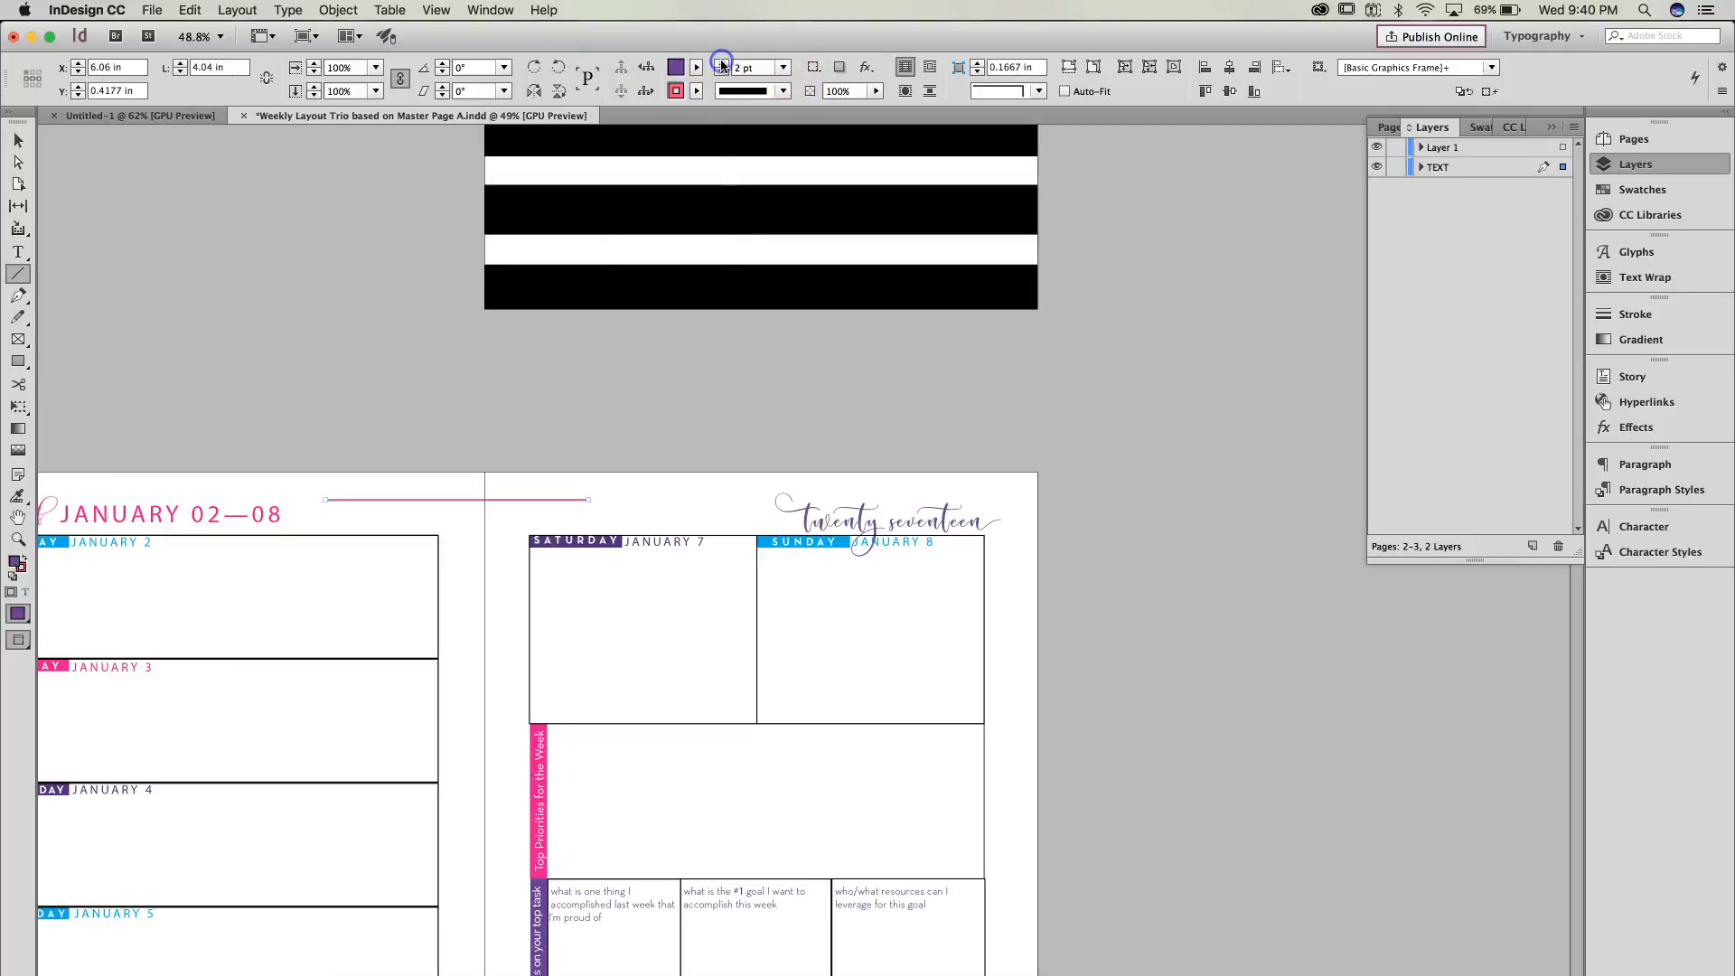
# Step: Set the horizontal line's stroke weight to 5 pt and its stroke color to None
pyautogui.click(781, 69)
pyautogui.click(761, 229)
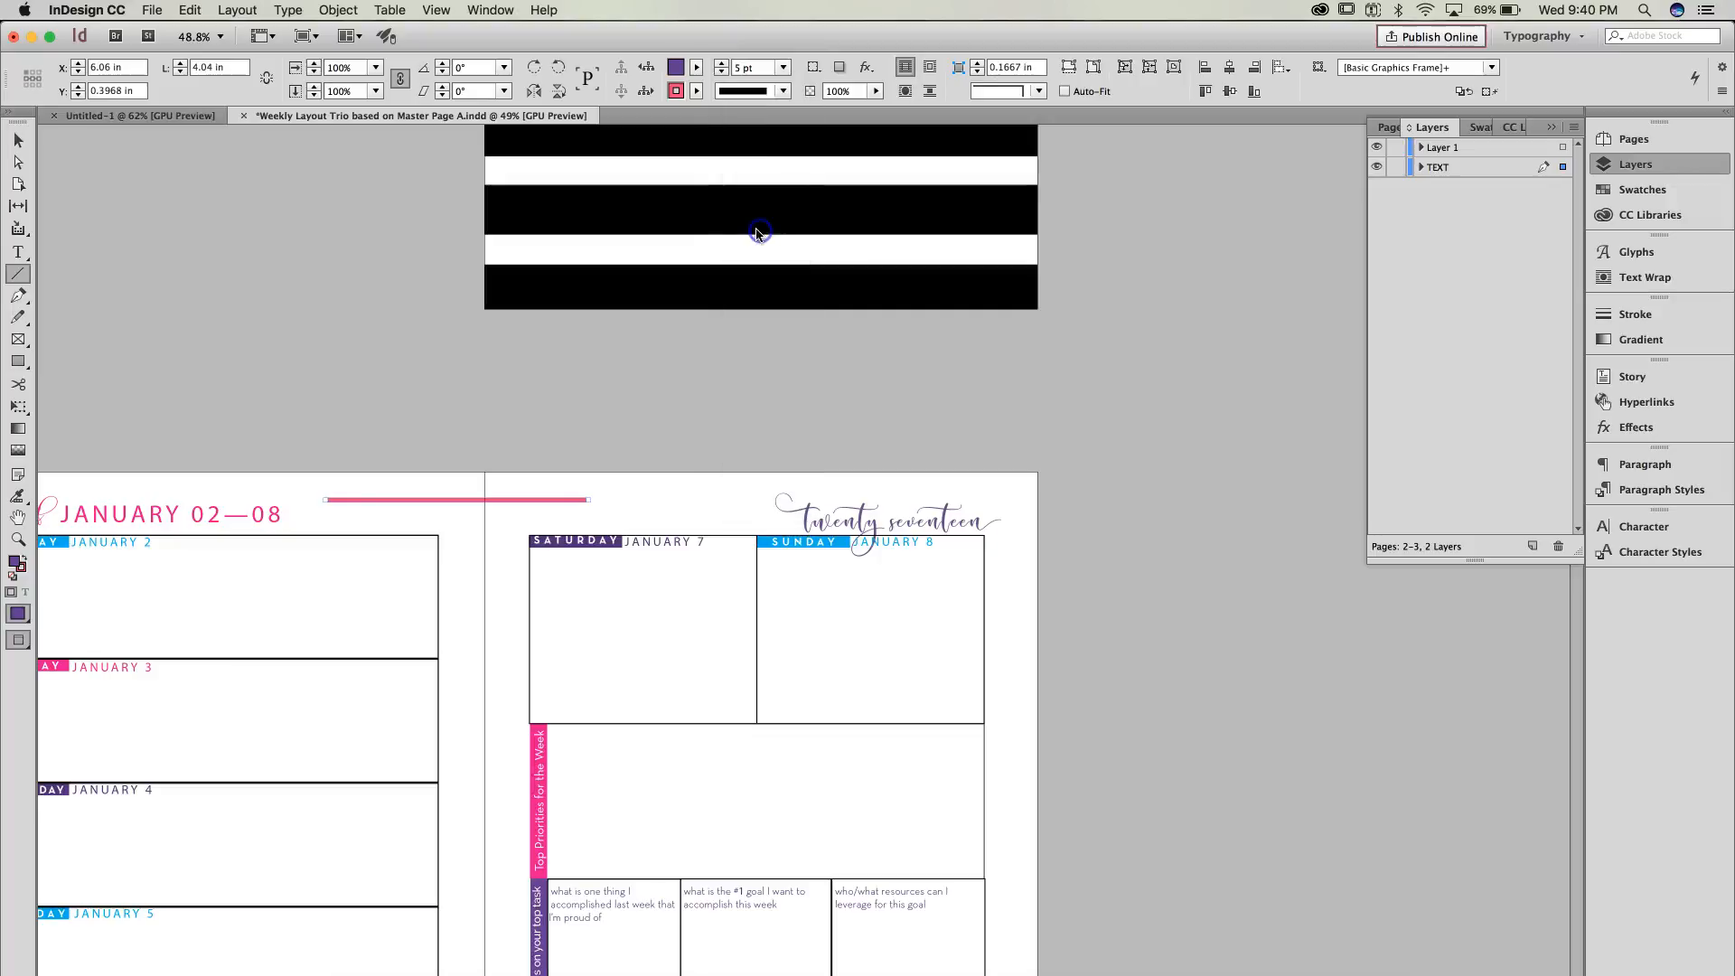
pyautogui.click(697, 91)
pyautogui.click(543, 136)
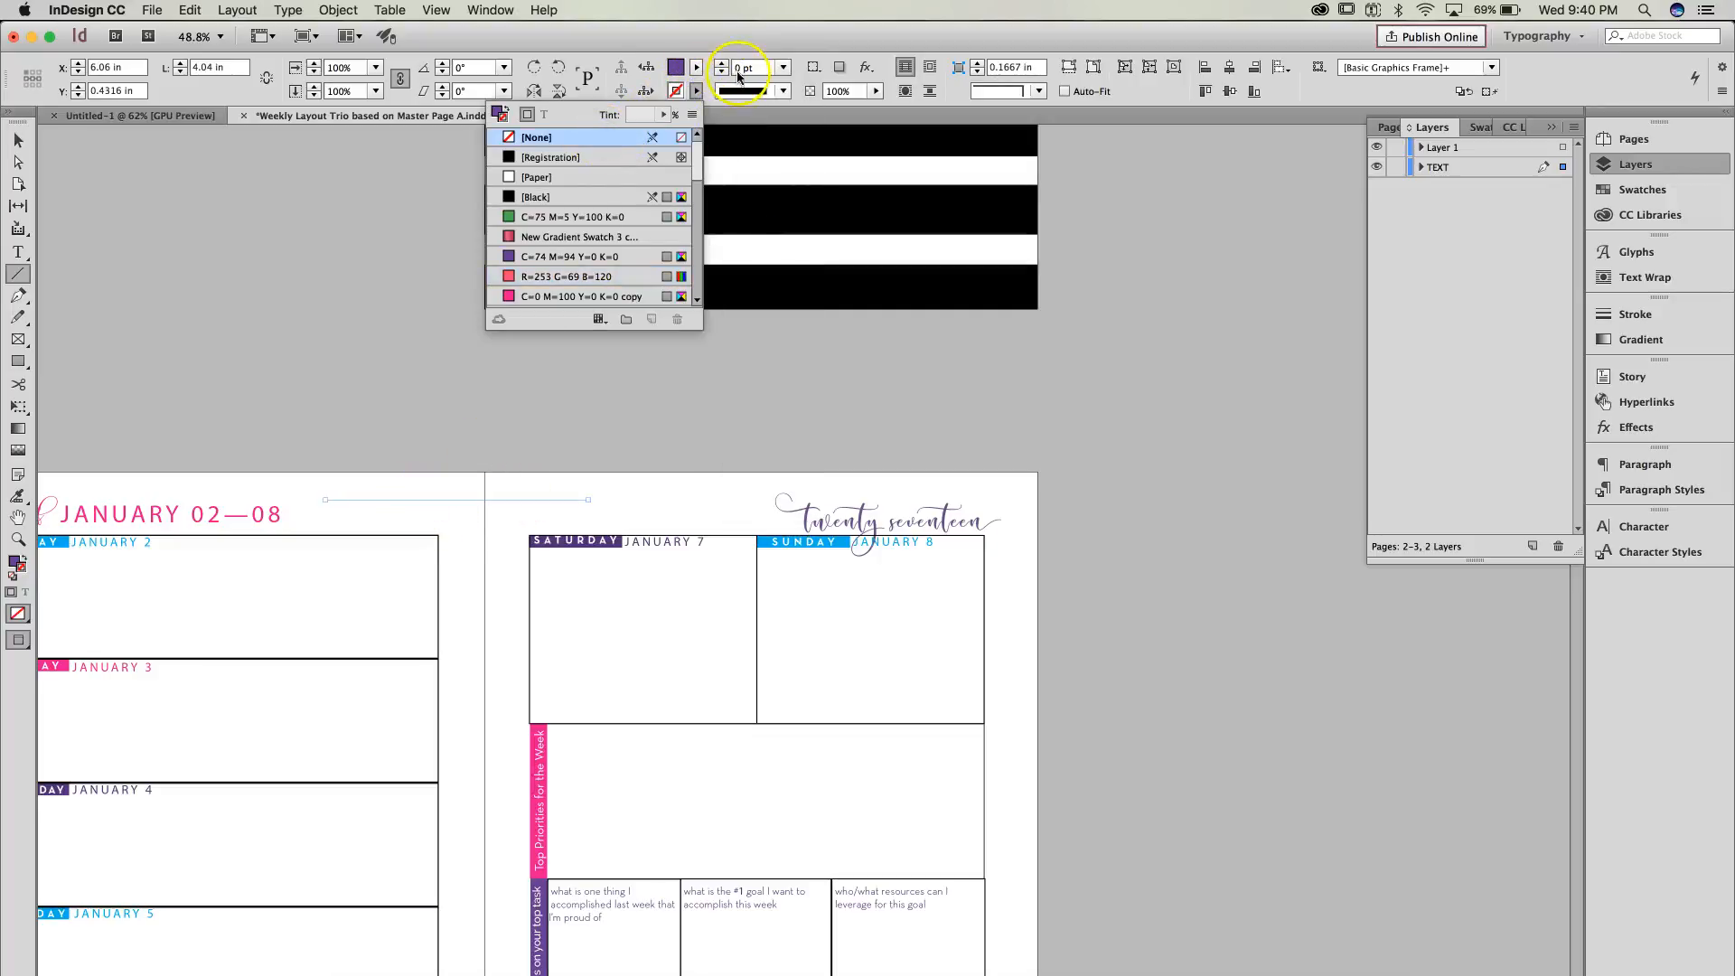
# Step: Set the purple-filled line's stroke weight to 5 pt again and deselect it
pyautogui.click(700, 66)
pyautogui.click(791, 66)
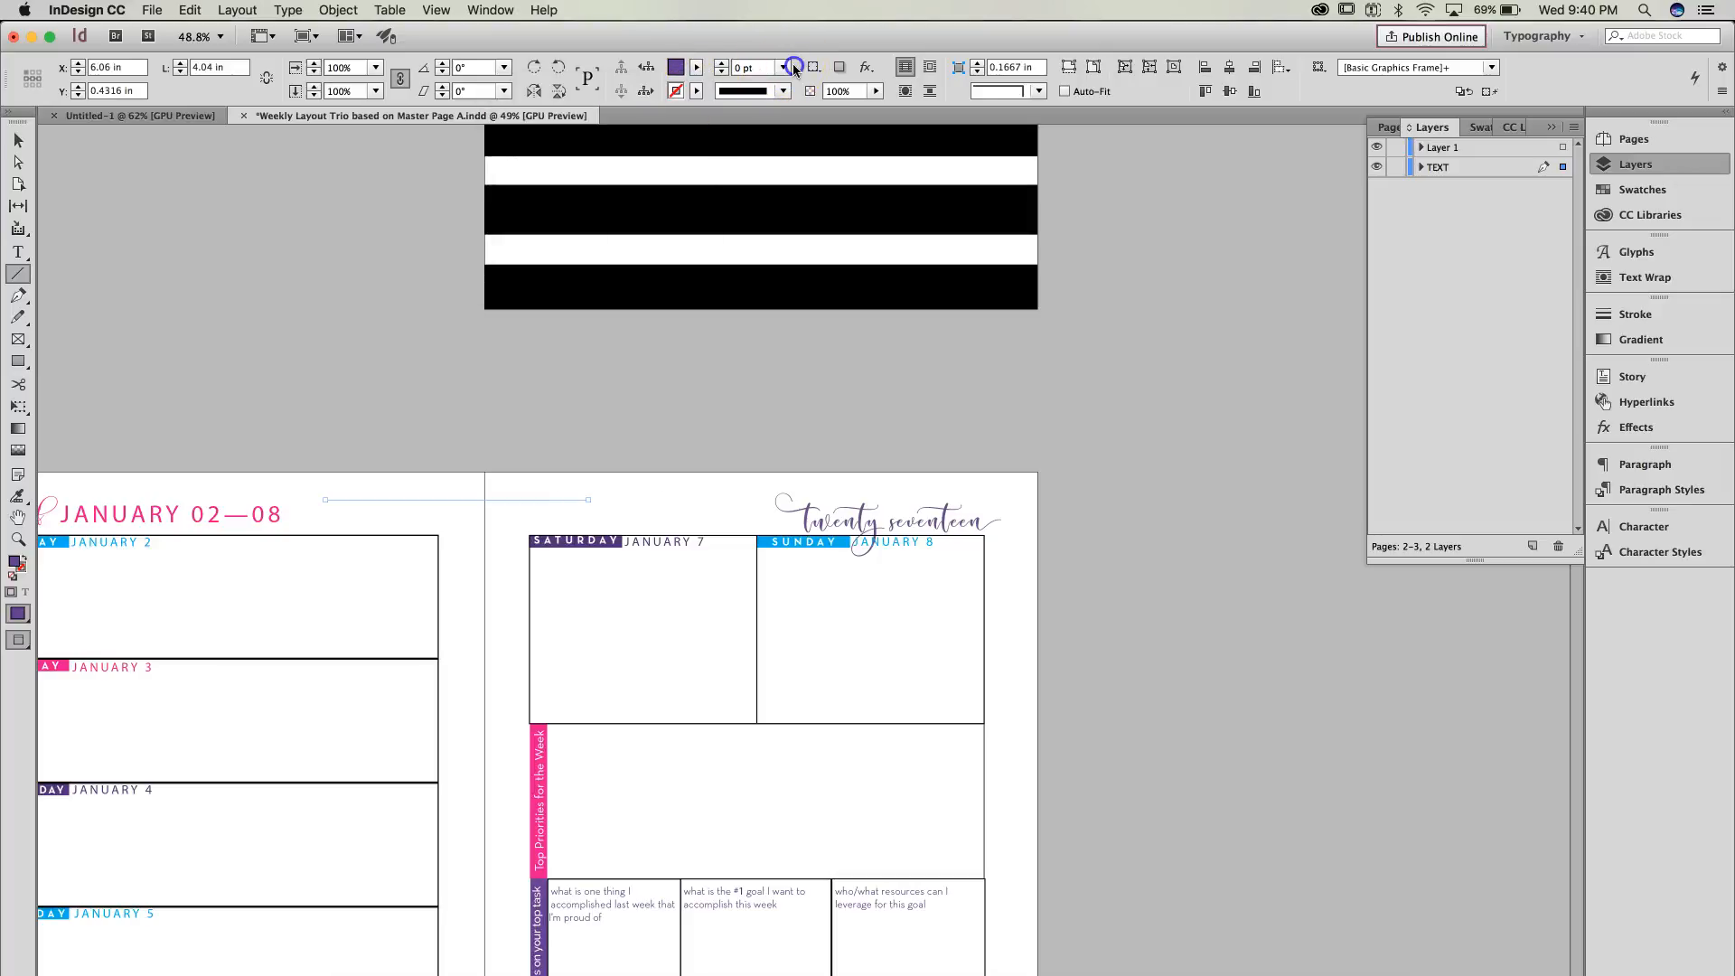
pyautogui.click(779, 67)
pyautogui.click(762, 238)
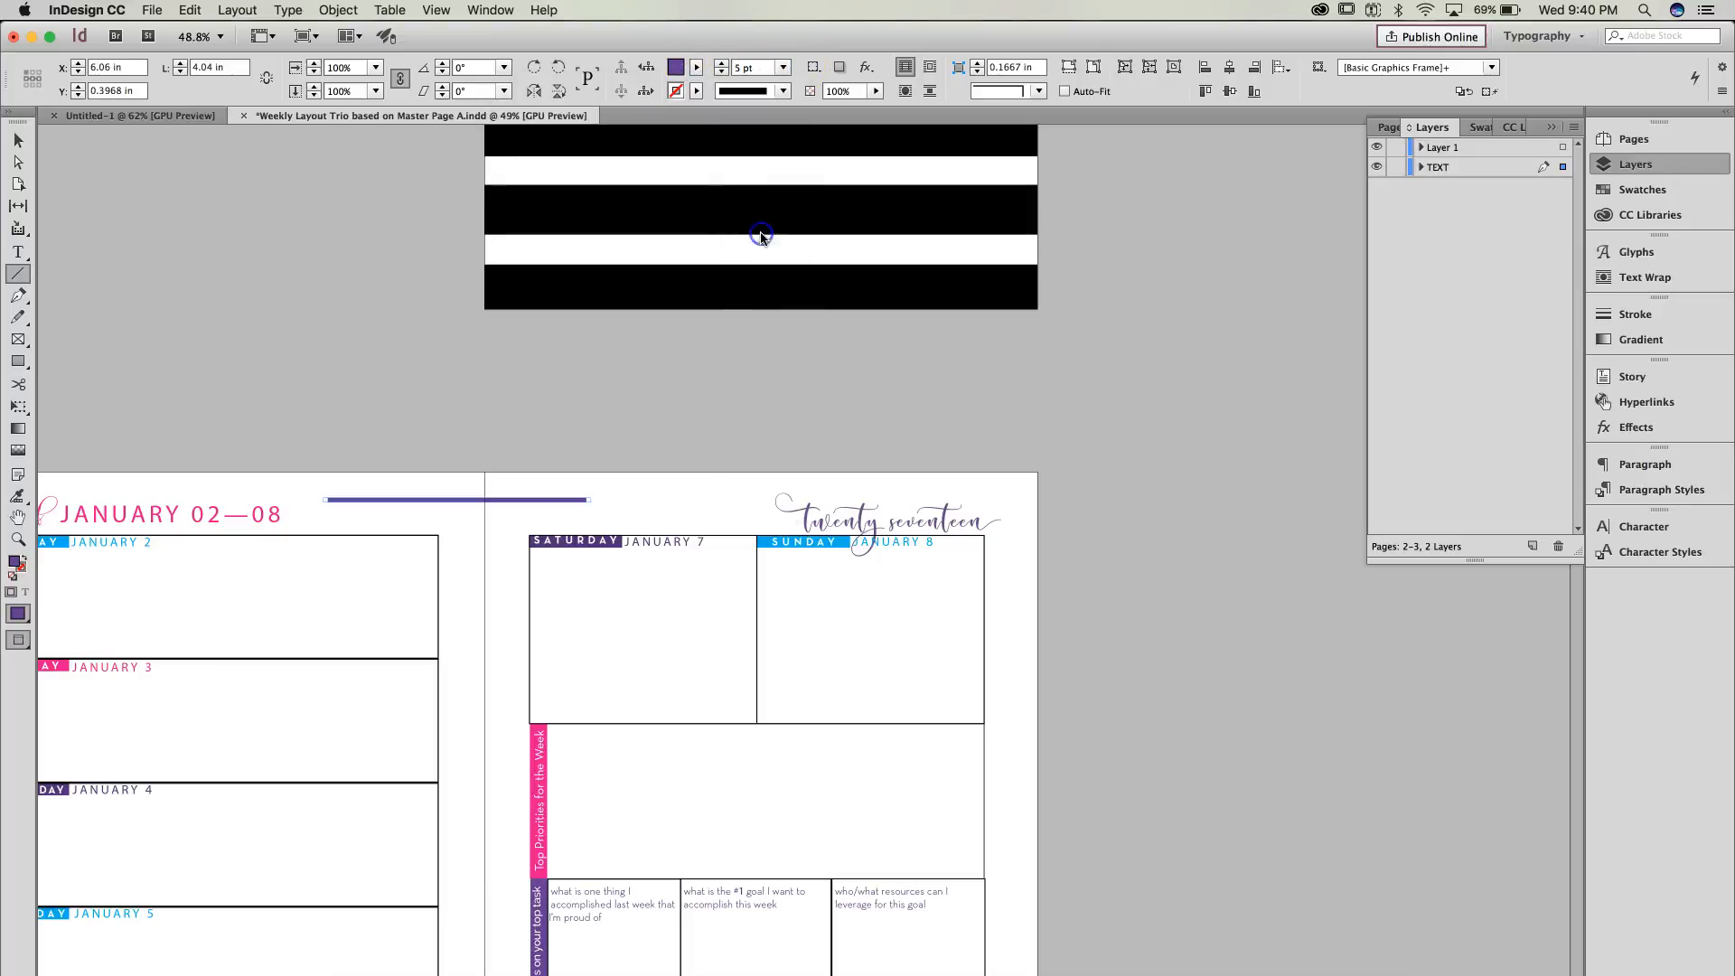
pyautogui.click(18, 140)
pyautogui.click(680, 422)
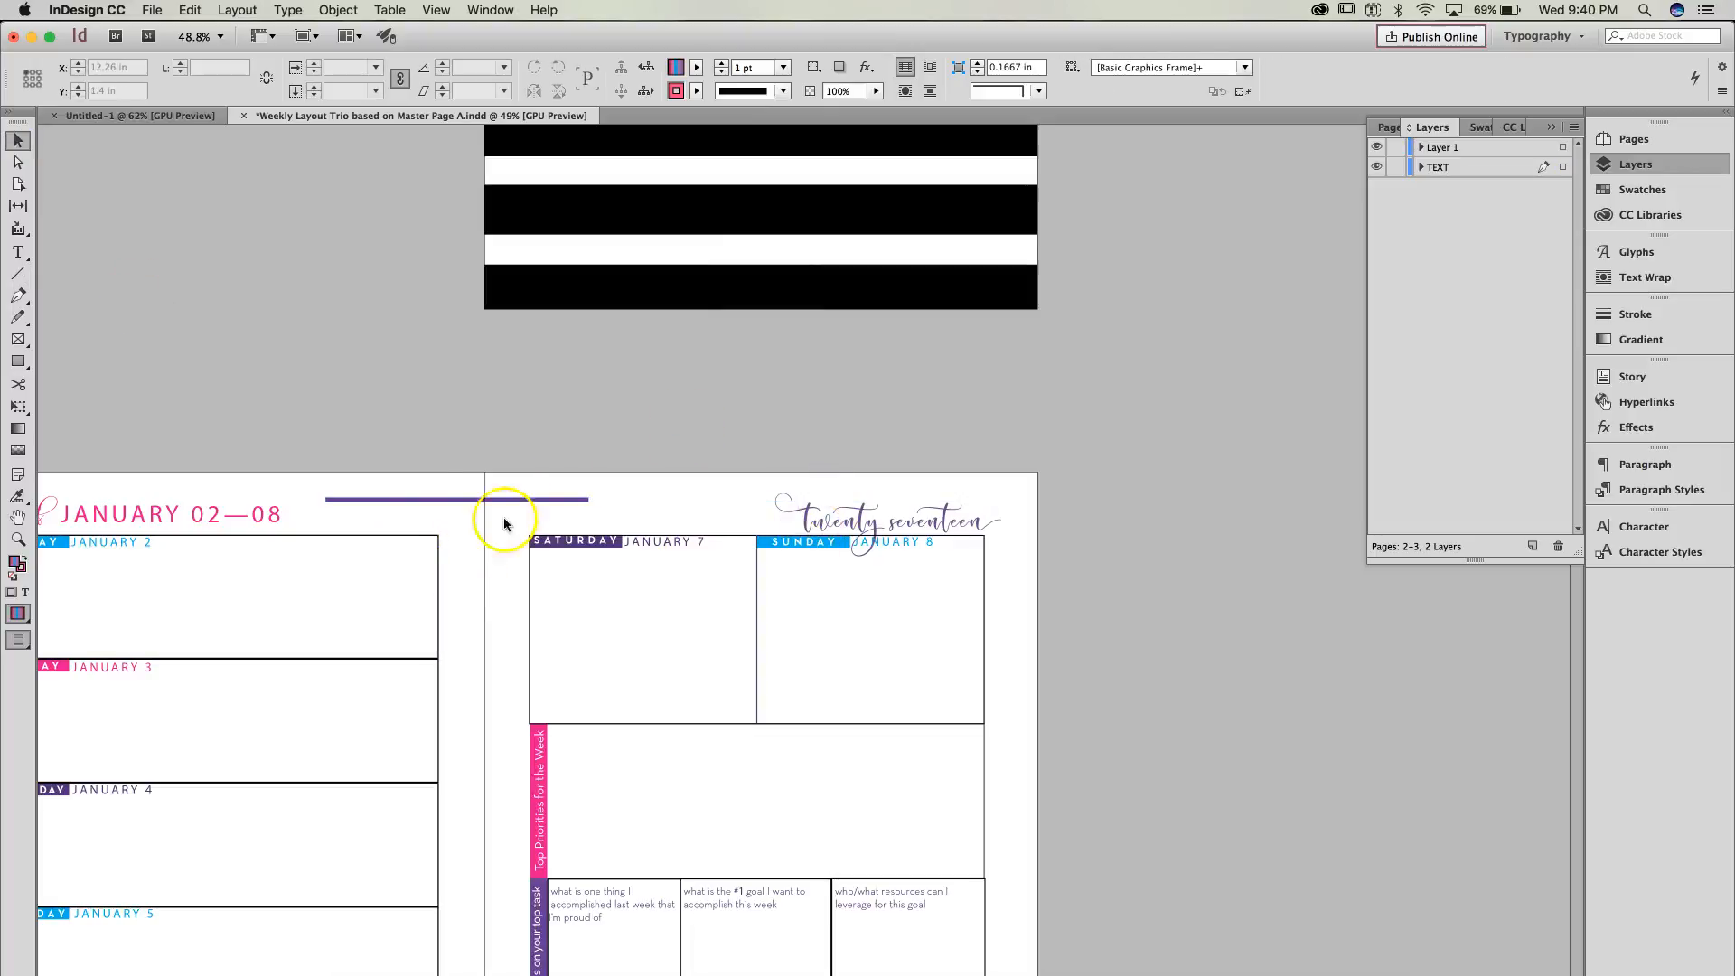
# Step: Replace JANUARY with "February" in the 02—08 week heading using the Type tool
pyautogui.click(18, 252)
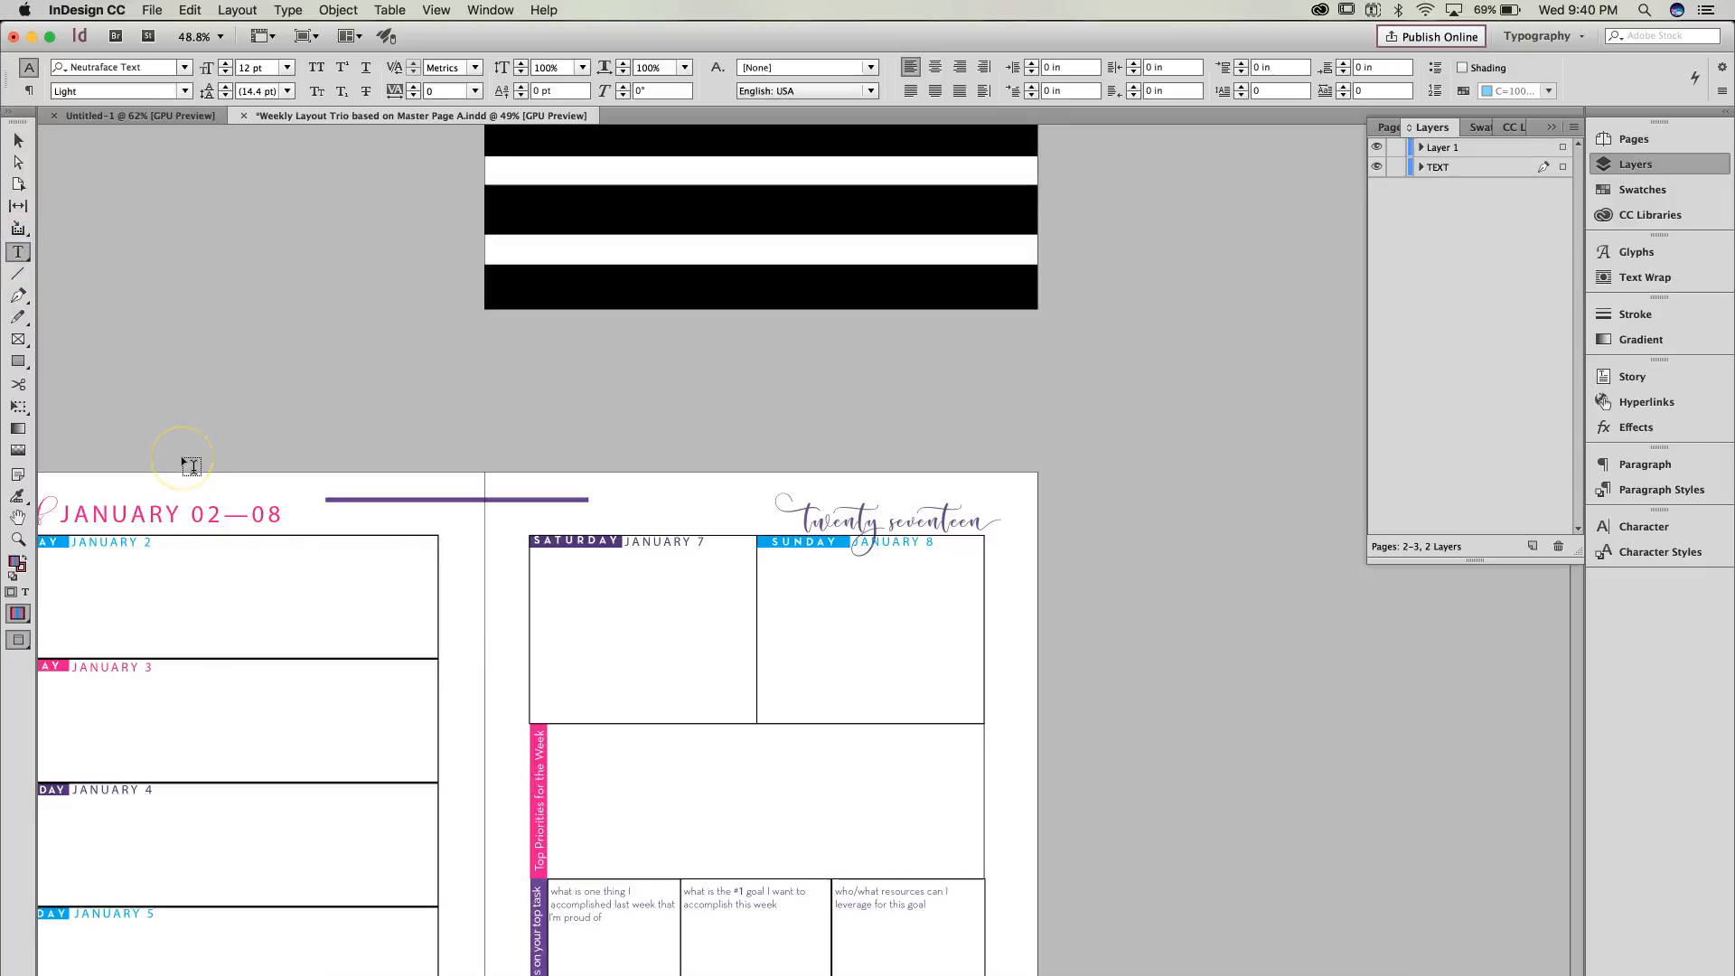
pyautogui.click(253, 566)
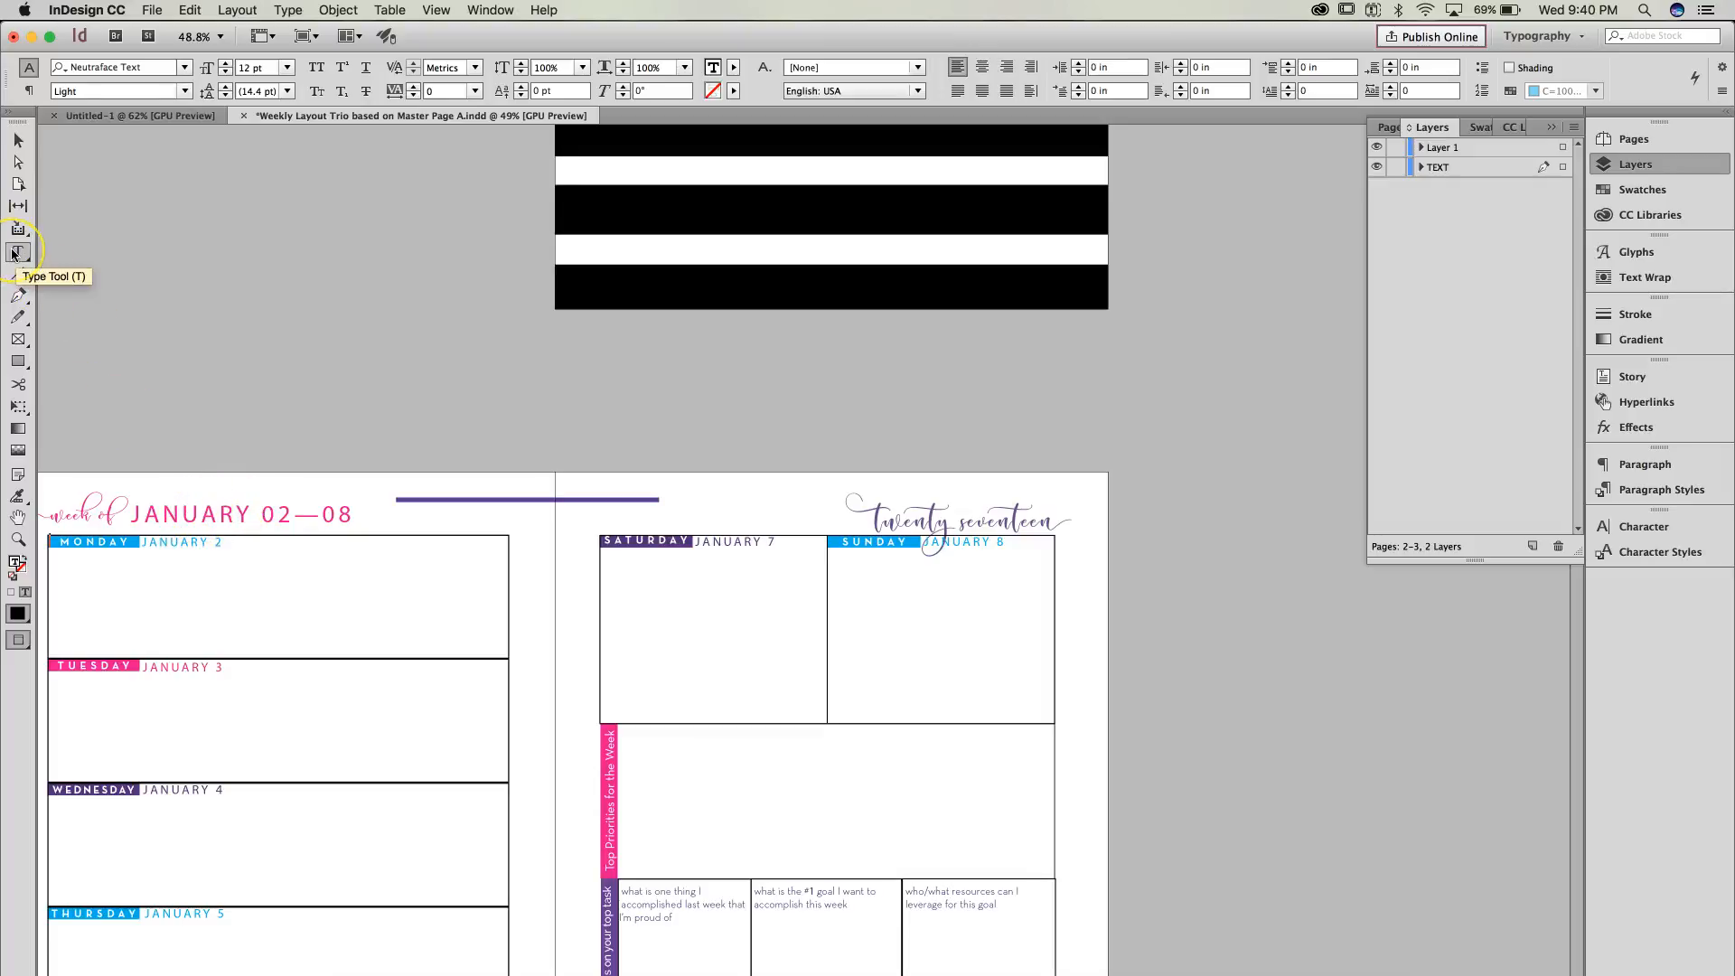
pyautogui.click(184, 514)
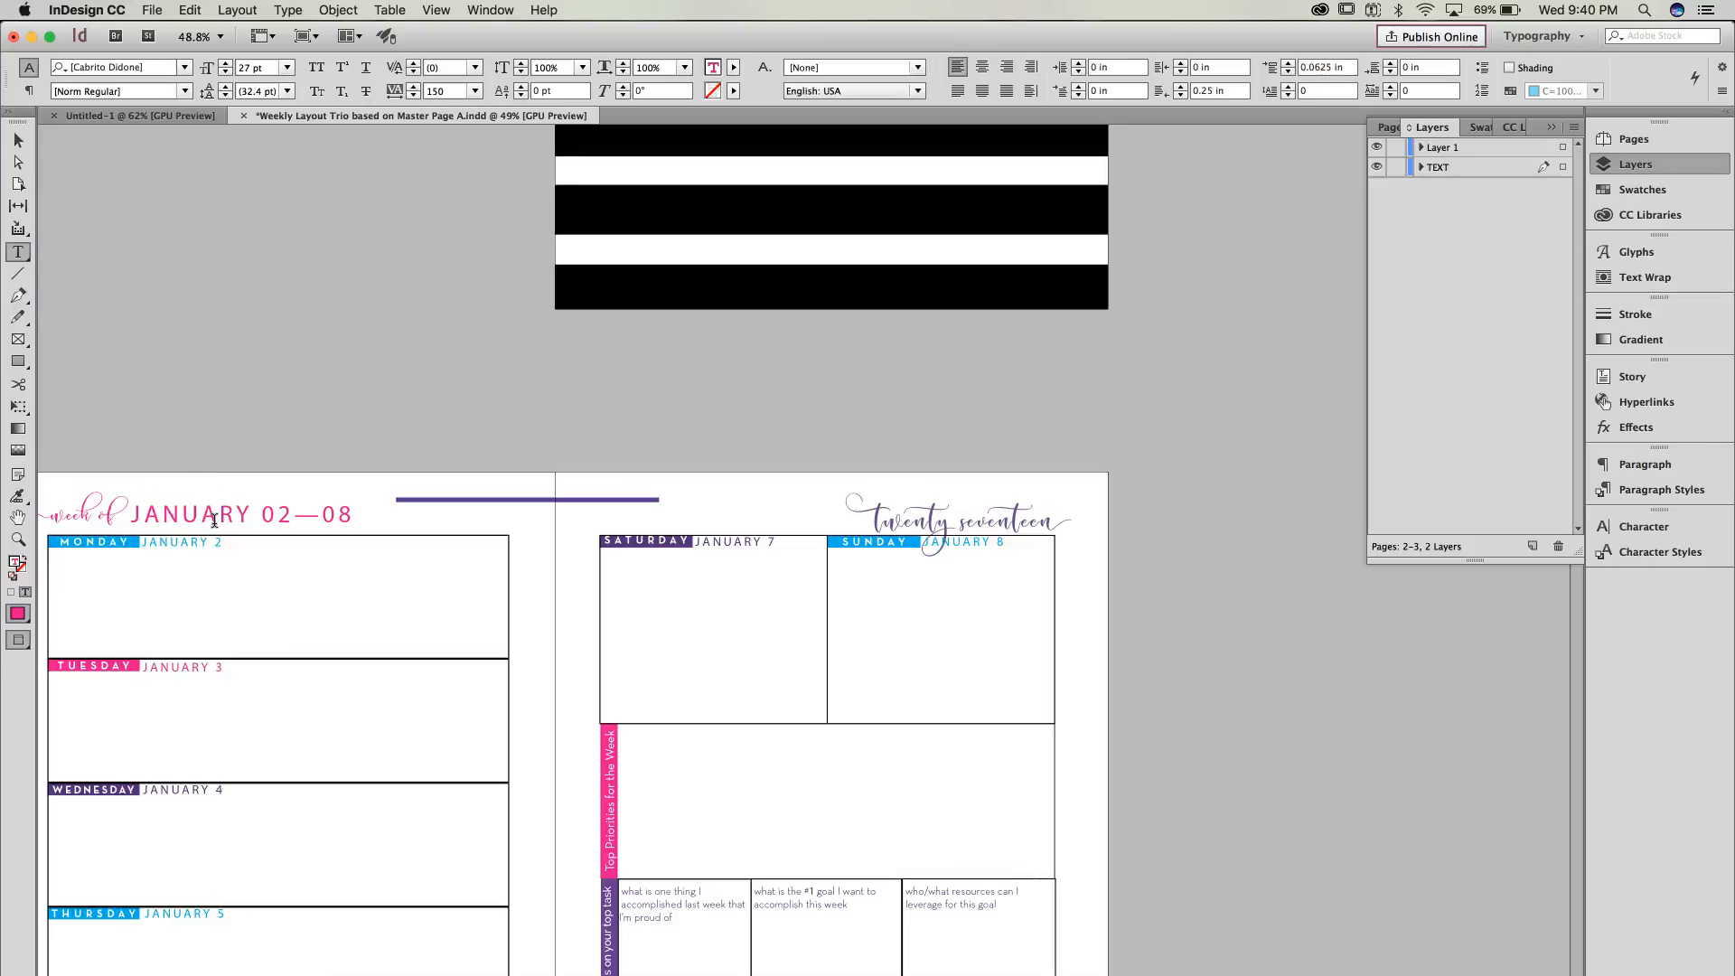
pyautogui.press('BackSpace')
pyautogui.press('BackSpace')
pyautogui.press('BackSpace')
pyautogui.press('BackSpace')
pyautogui.press('BackSpace')
pyautogui.press('BackSpace')
pyautogui.press('BackSpace')
pyautogui.write('February')
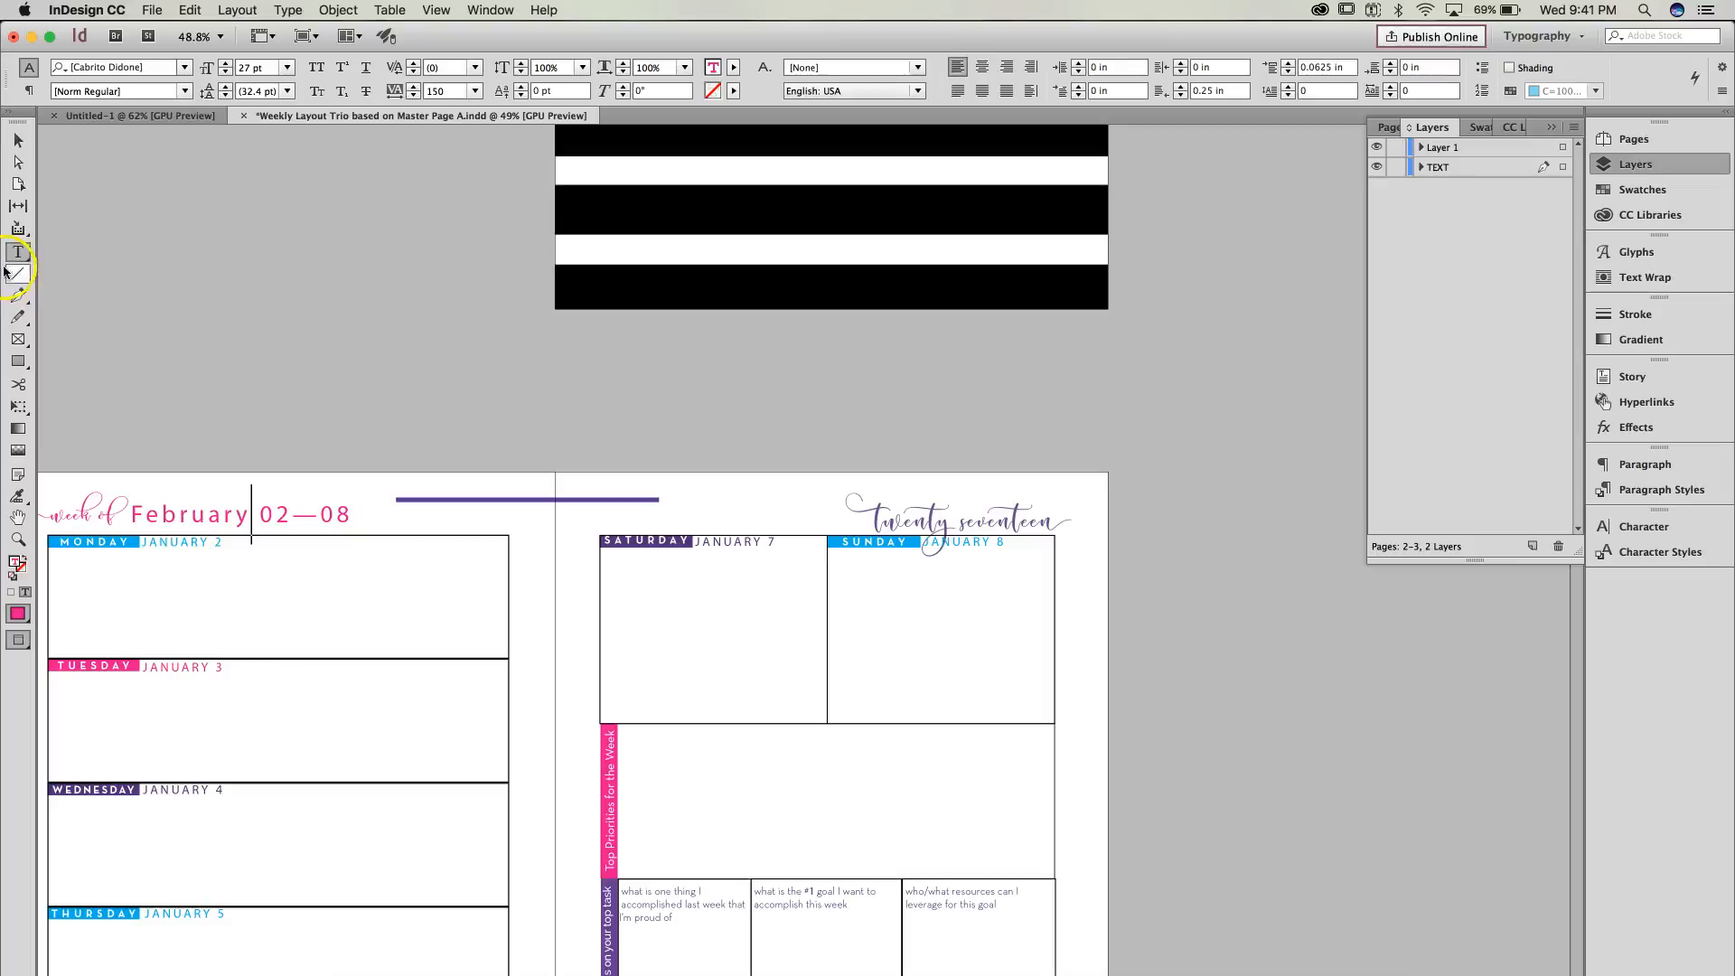
# Step: Examine the Rectangle, Ellipse and Polygon tool choices and the Rectangle tool's width and height options without creating a shape
pyautogui.click(22, 362)
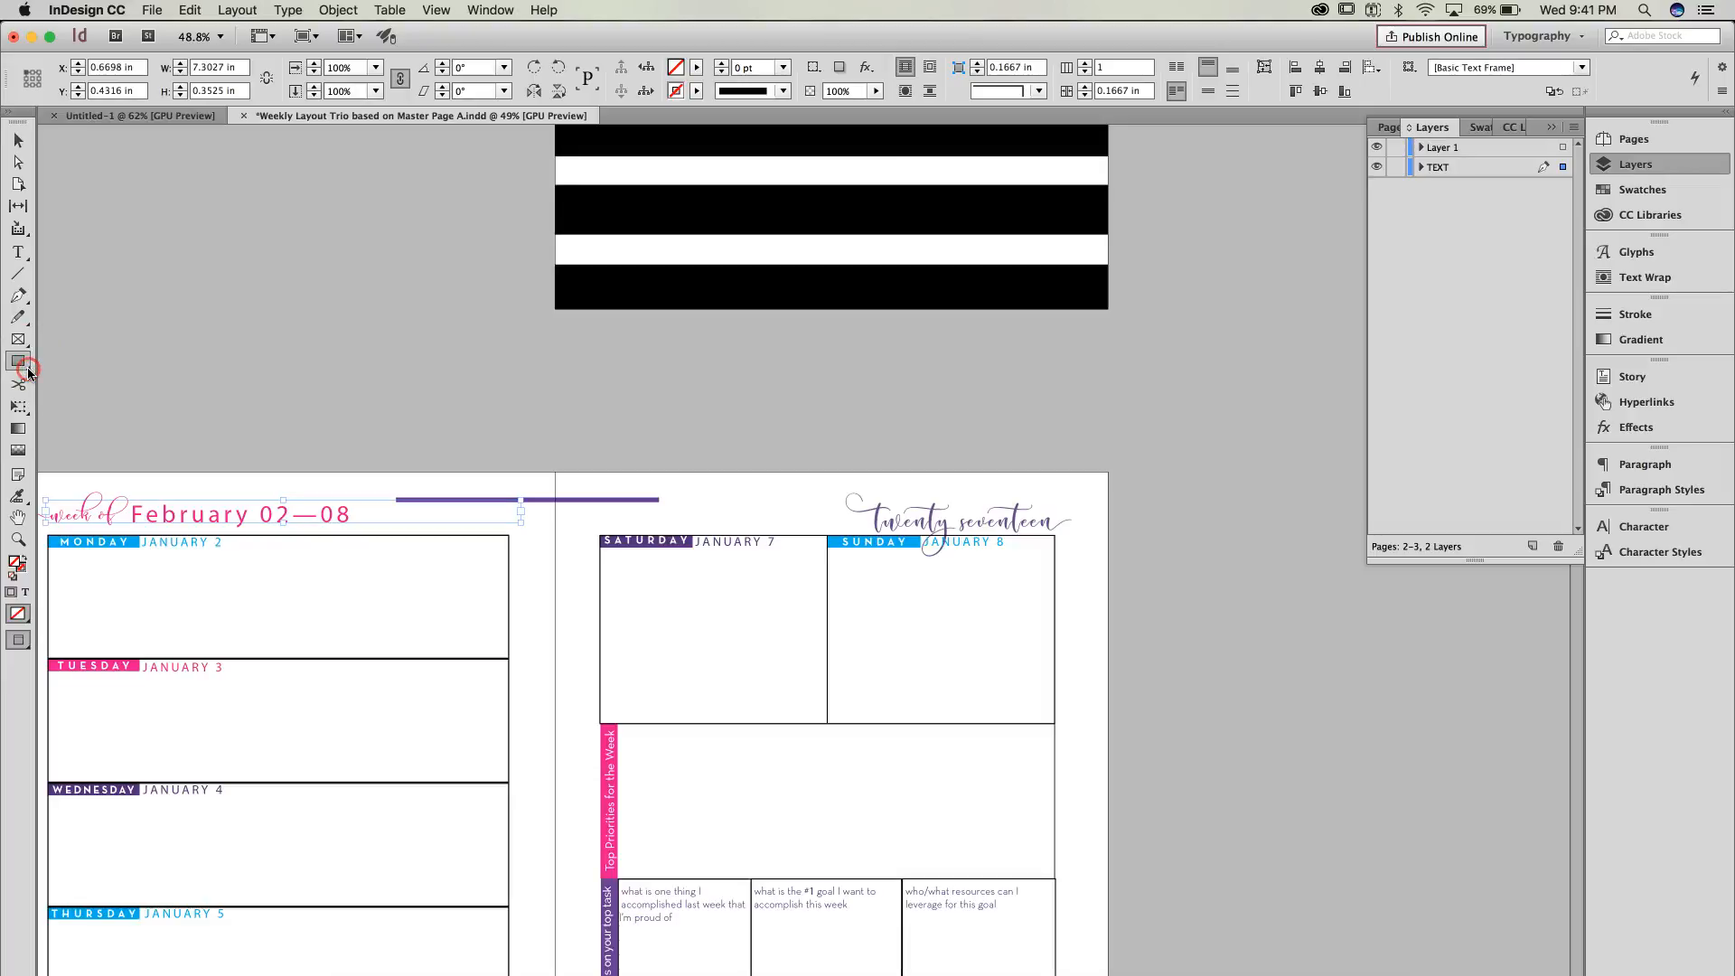
pyautogui.click(28, 370)
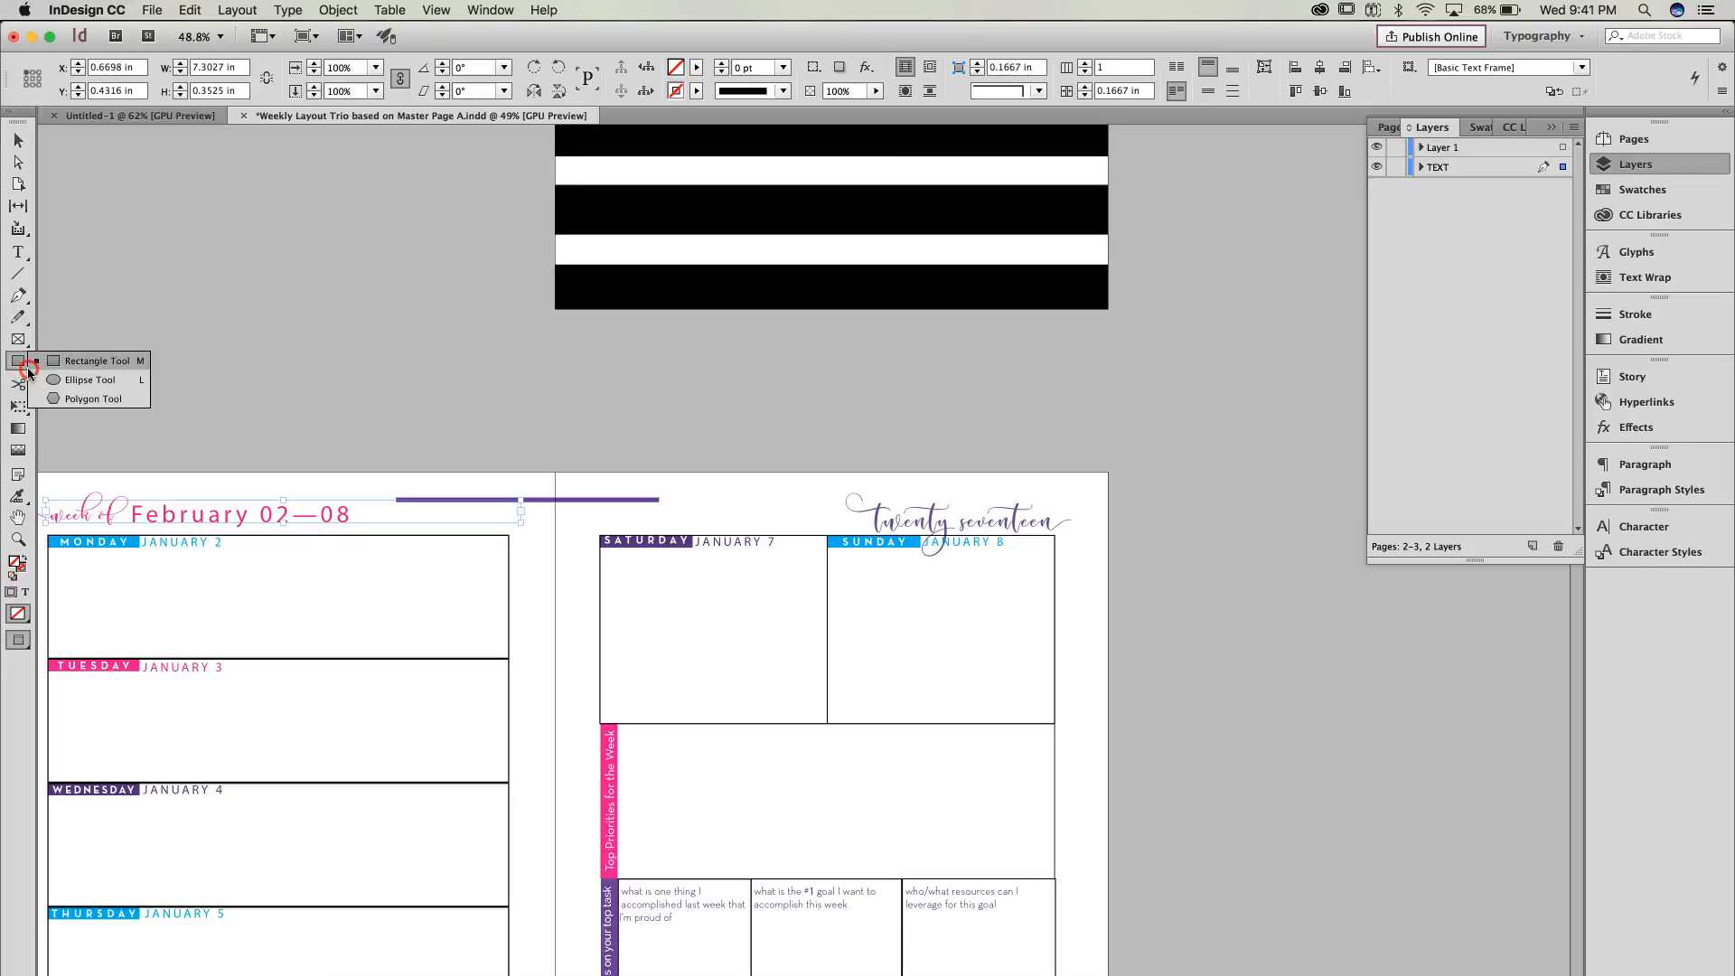
pyautogui.click(51, 382)
pyautogui.moveTo(50, 381); pyautogui.dragTo(186, 391)
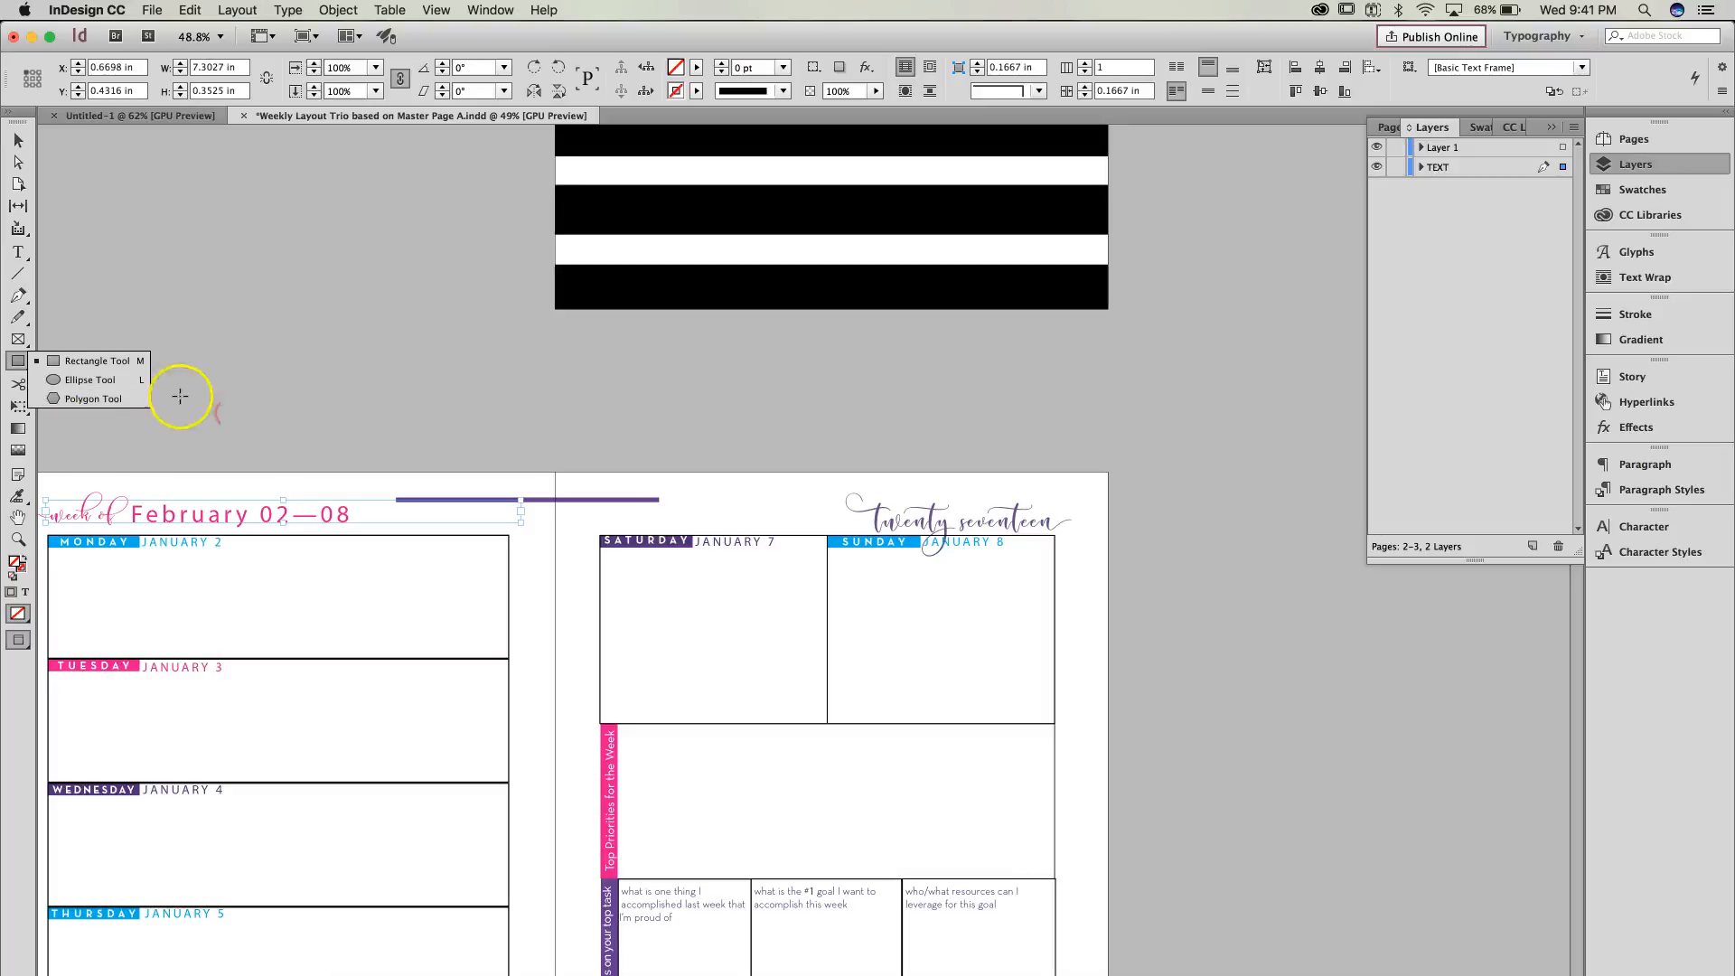
pyautogui.click(136, 298)
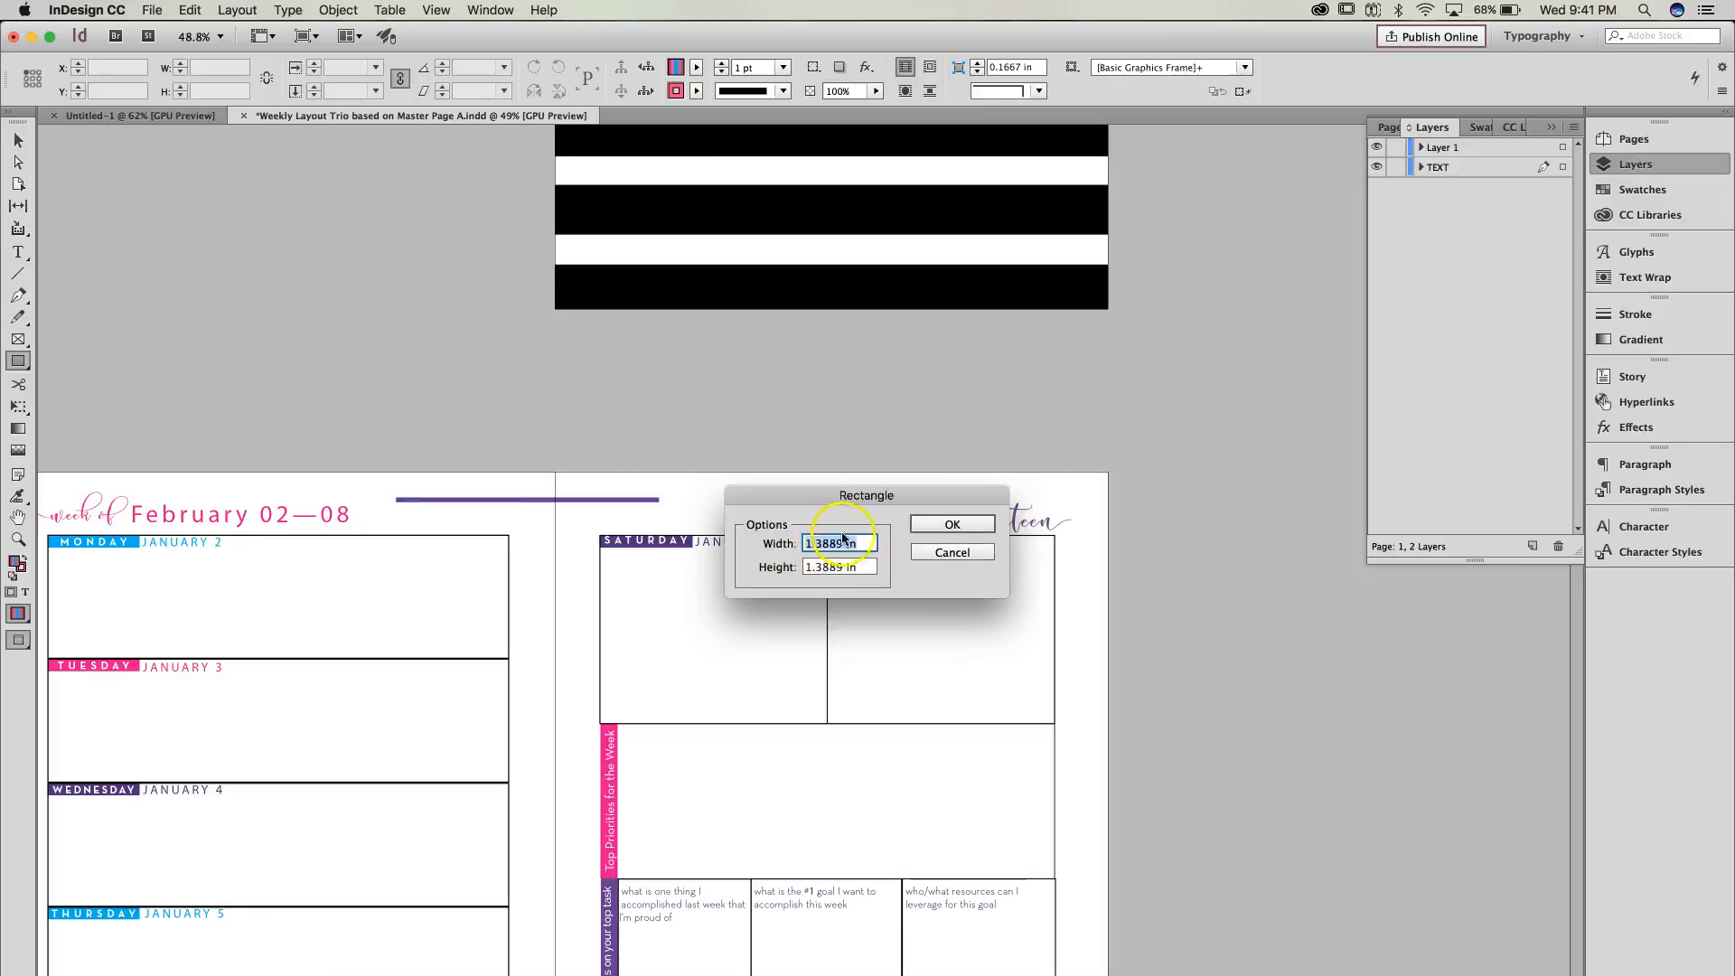
pyautogui.click(953, 553)
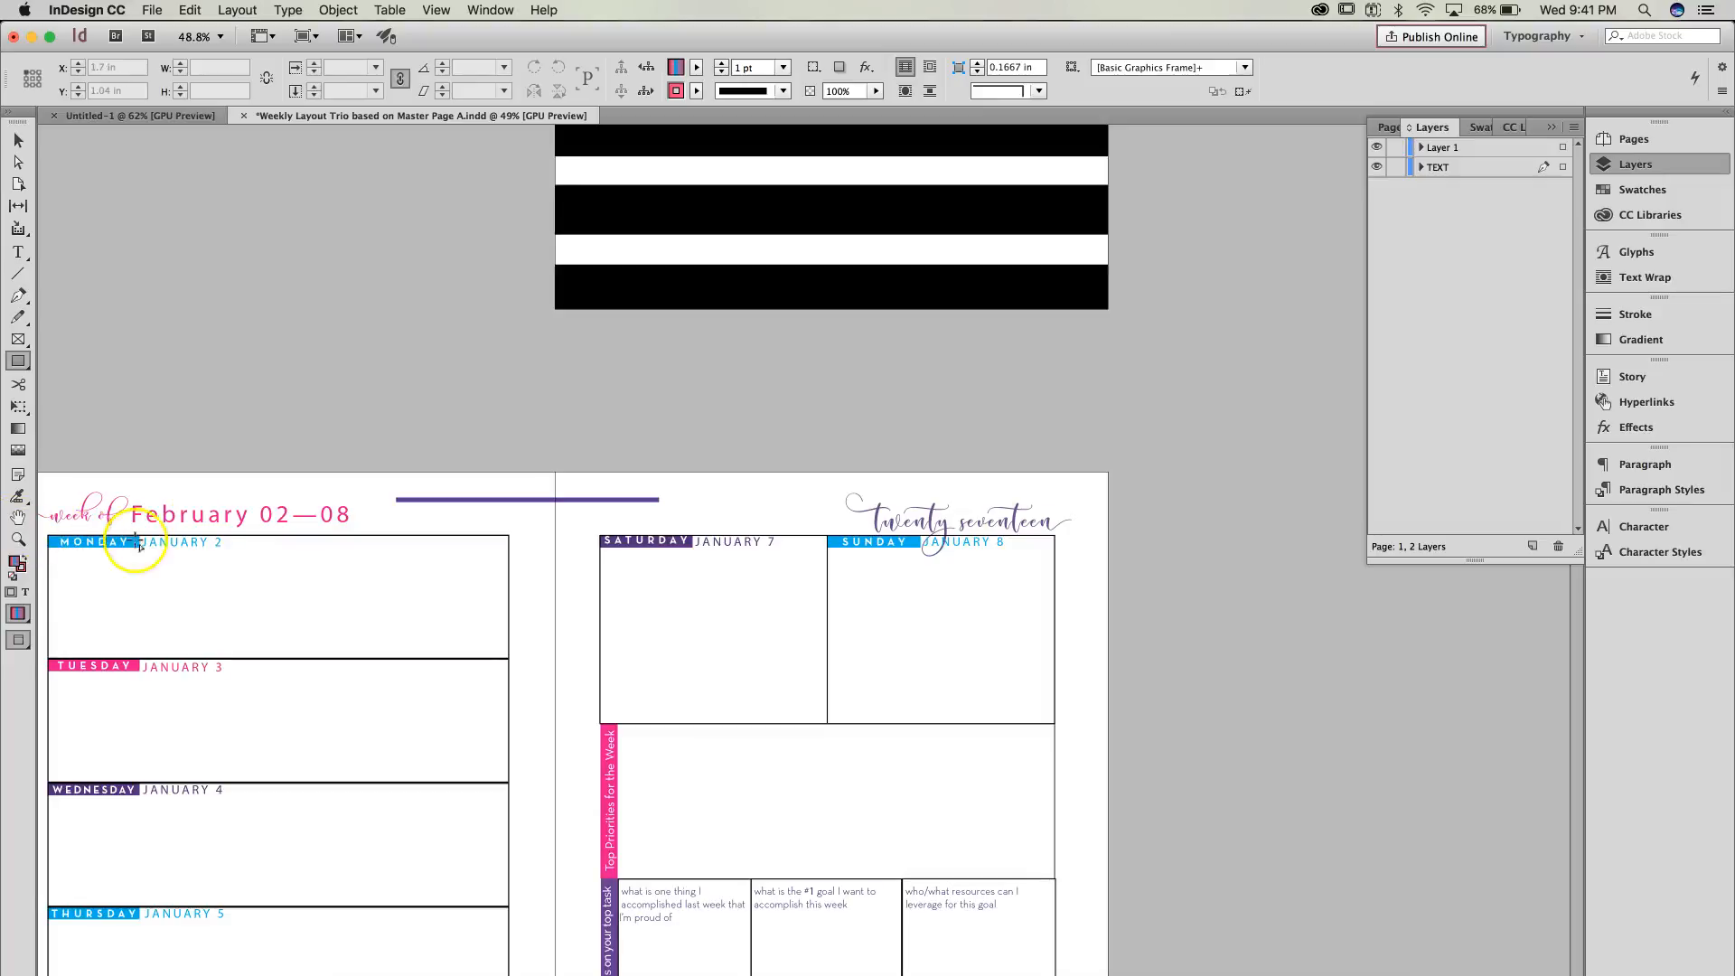
# Step: Turn on Overprint Preview and check the cover and first weekly spread in it
pyautogui.scroll(-10, 241, 515)
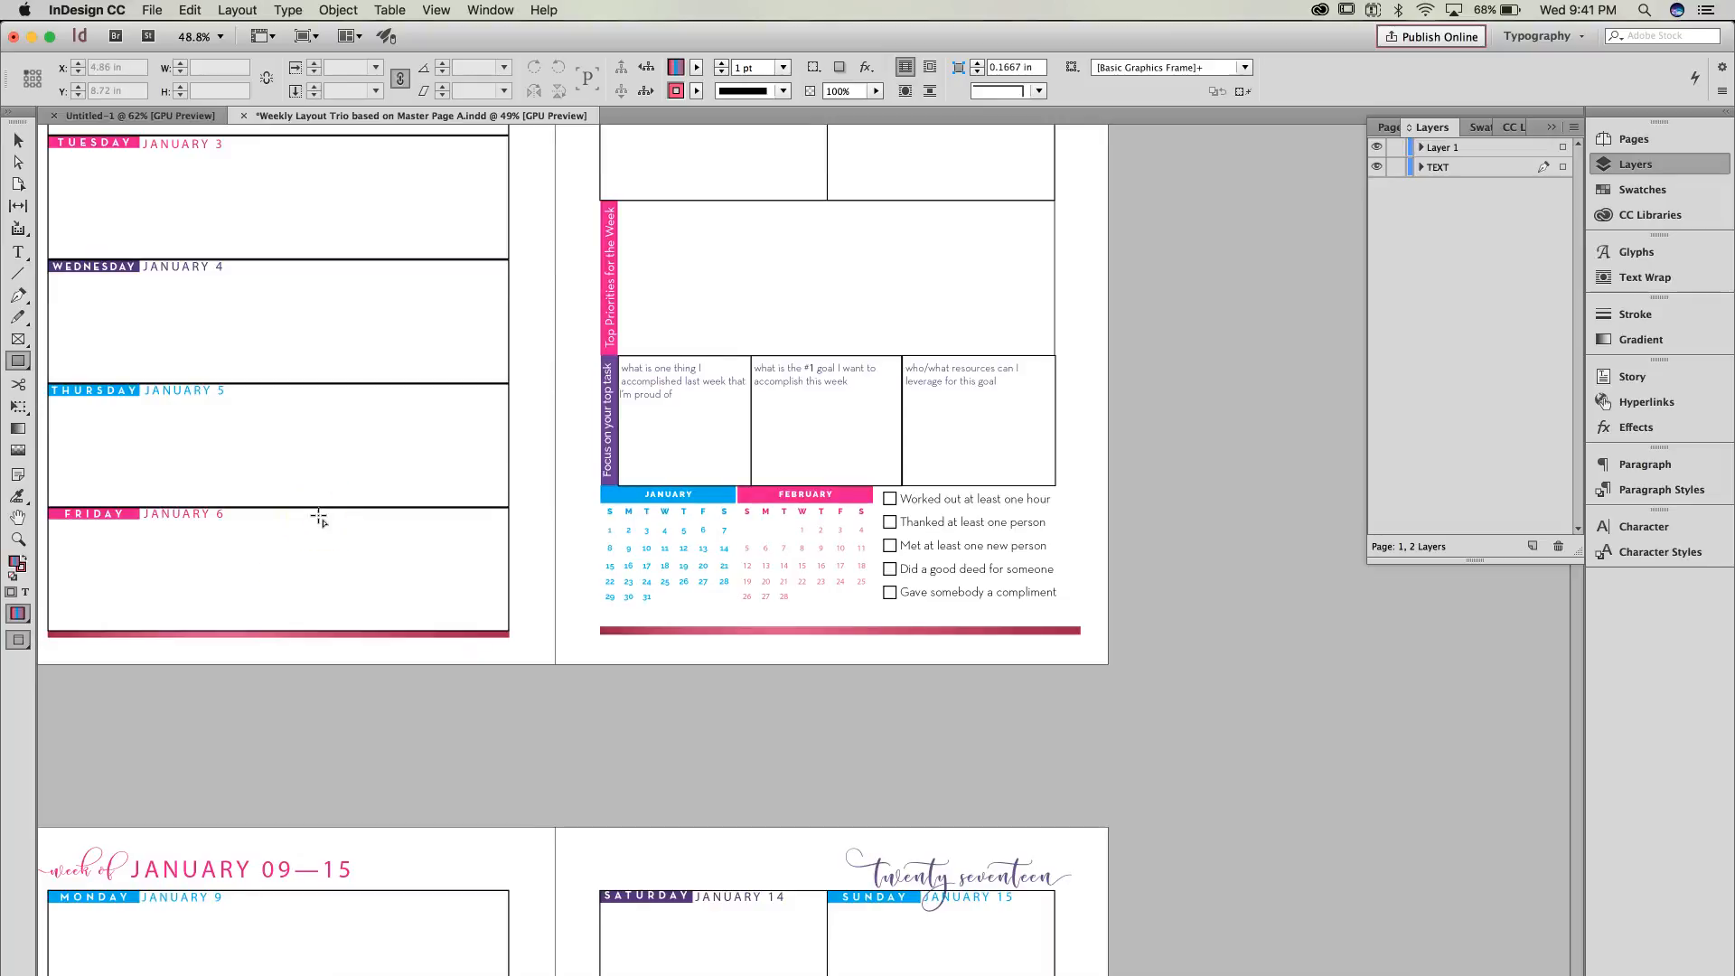
pyautogui.scroll(5, 406, 401)
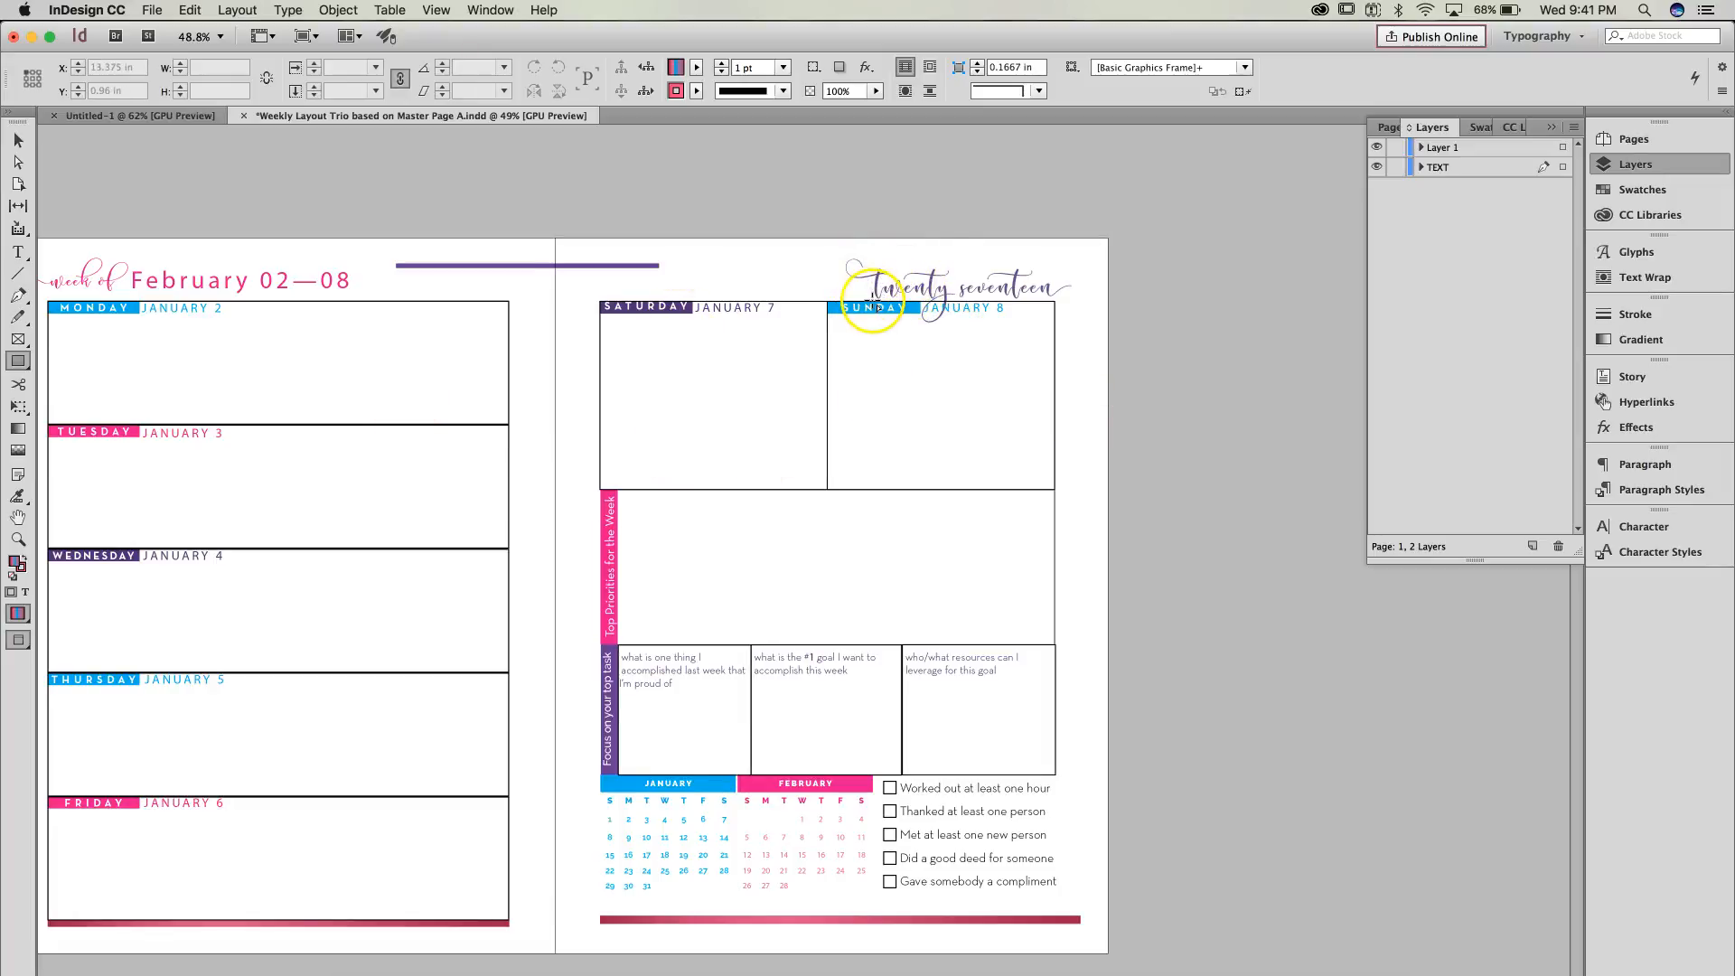
pyautogui.scroll(10, 875, 308)
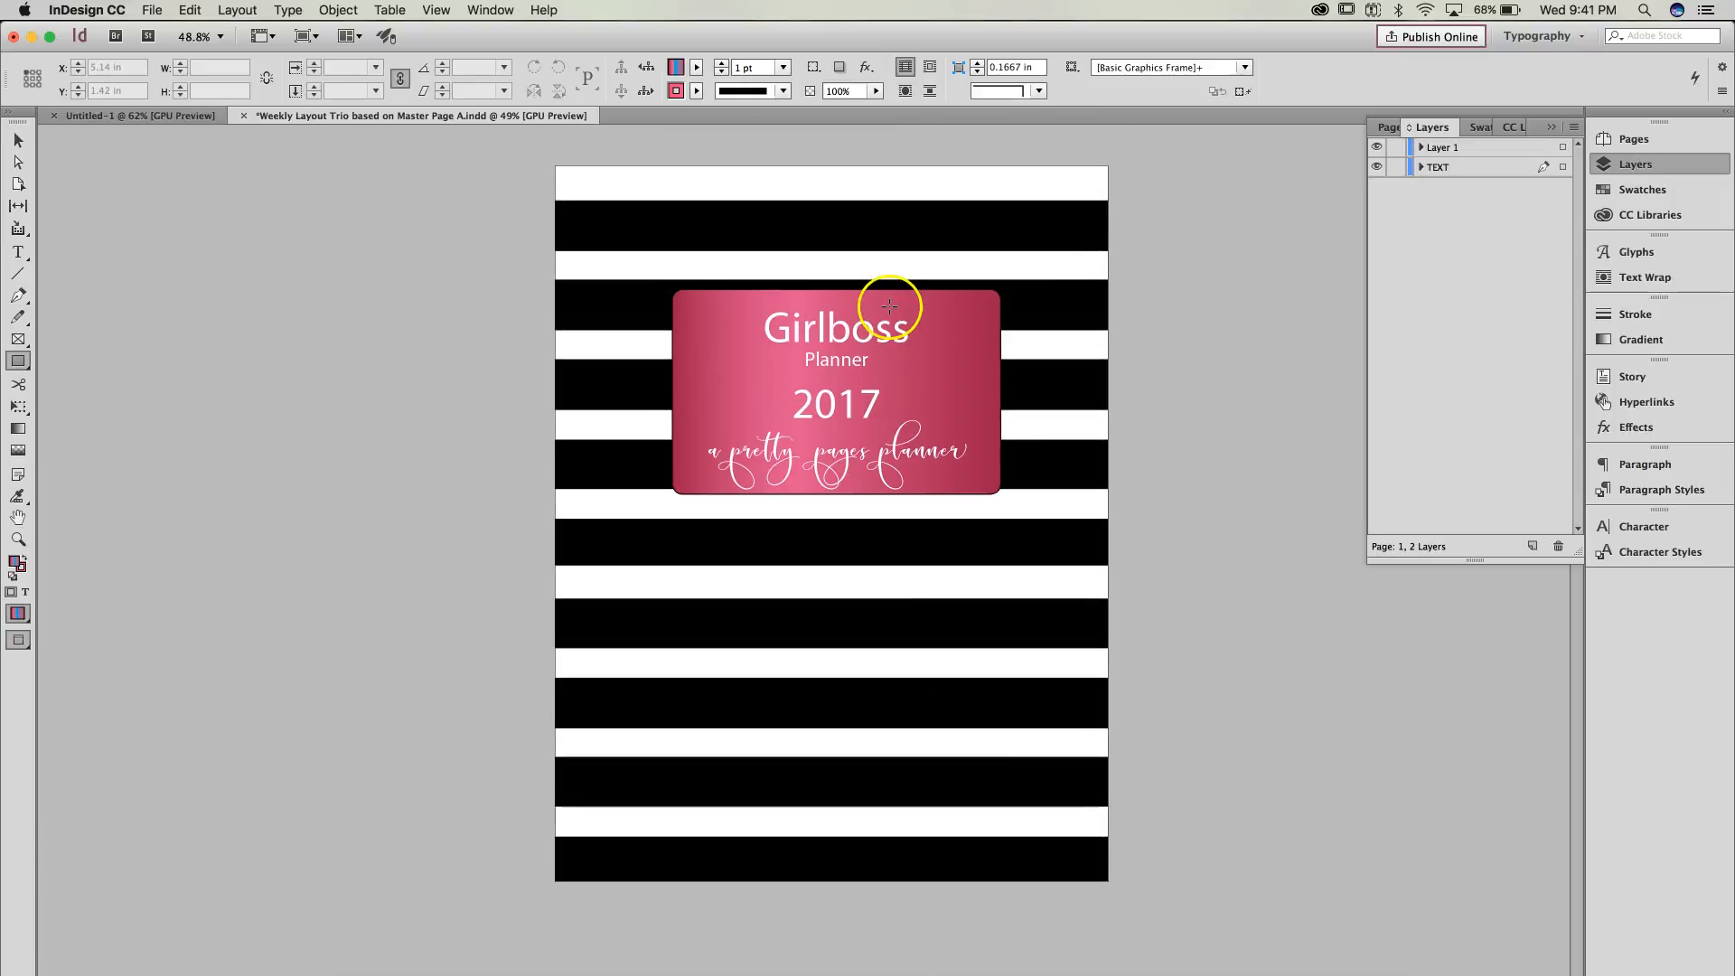
pyautogui.click(435, 10)
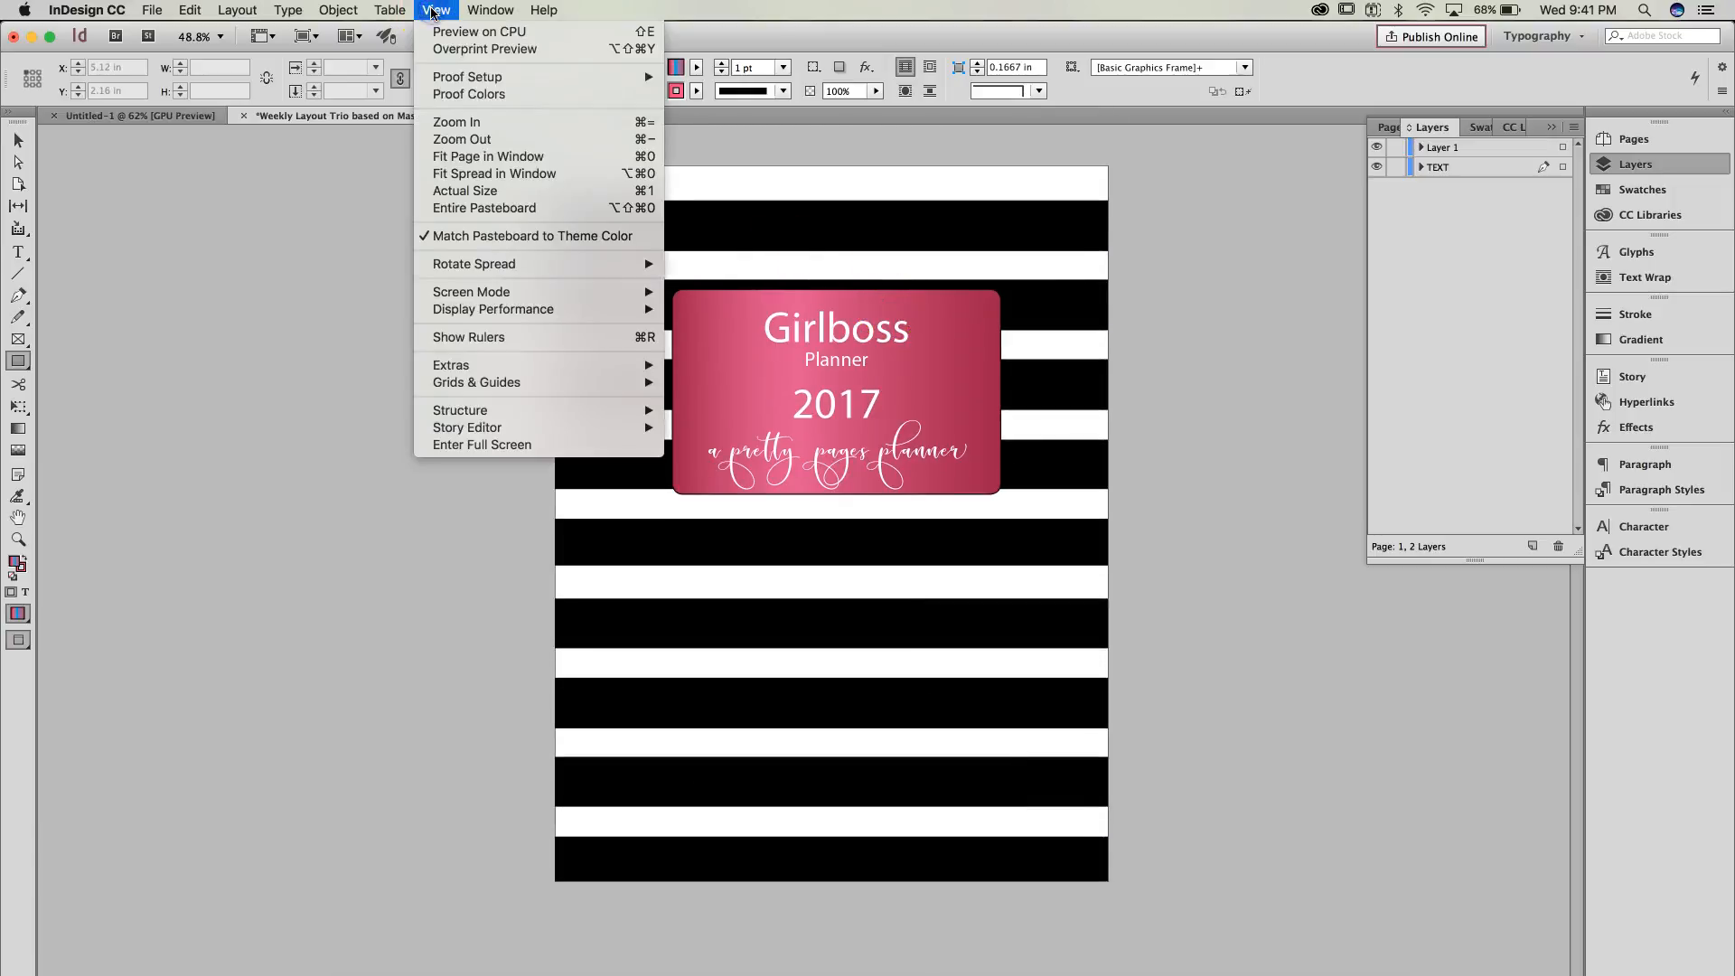
pyautogui.click(440, 50)
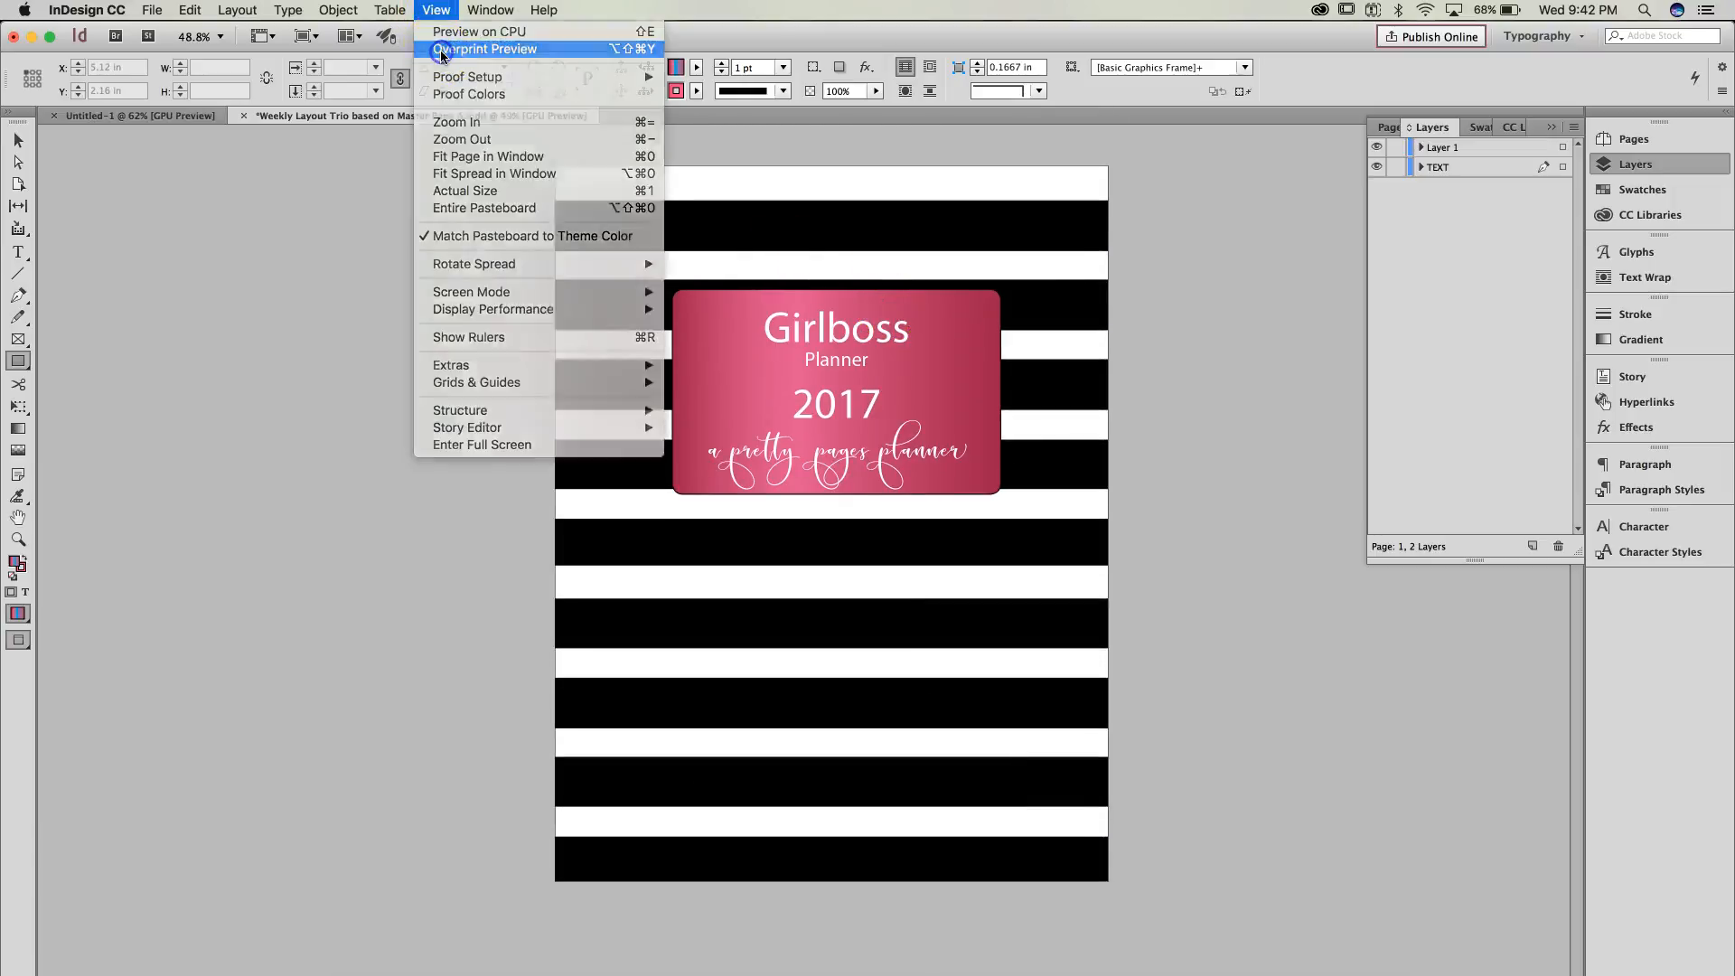
pyautogui.scroll(-5, 516, 395)
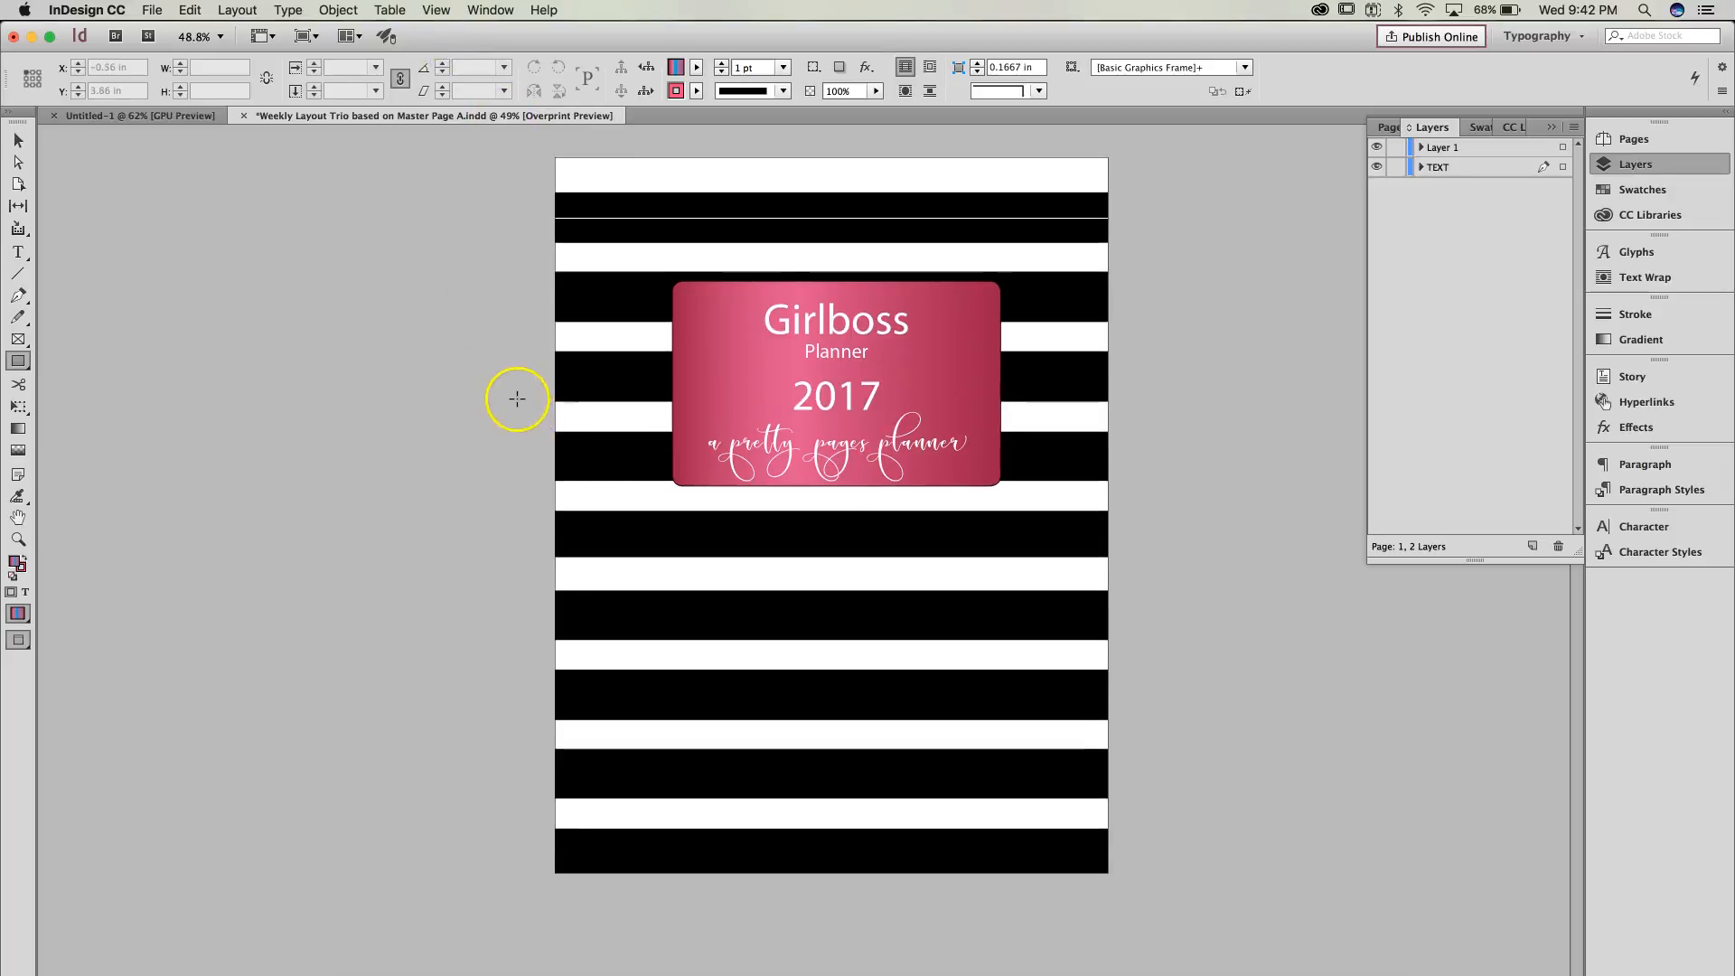
pyautogui.scroll(-2, 508, 388)
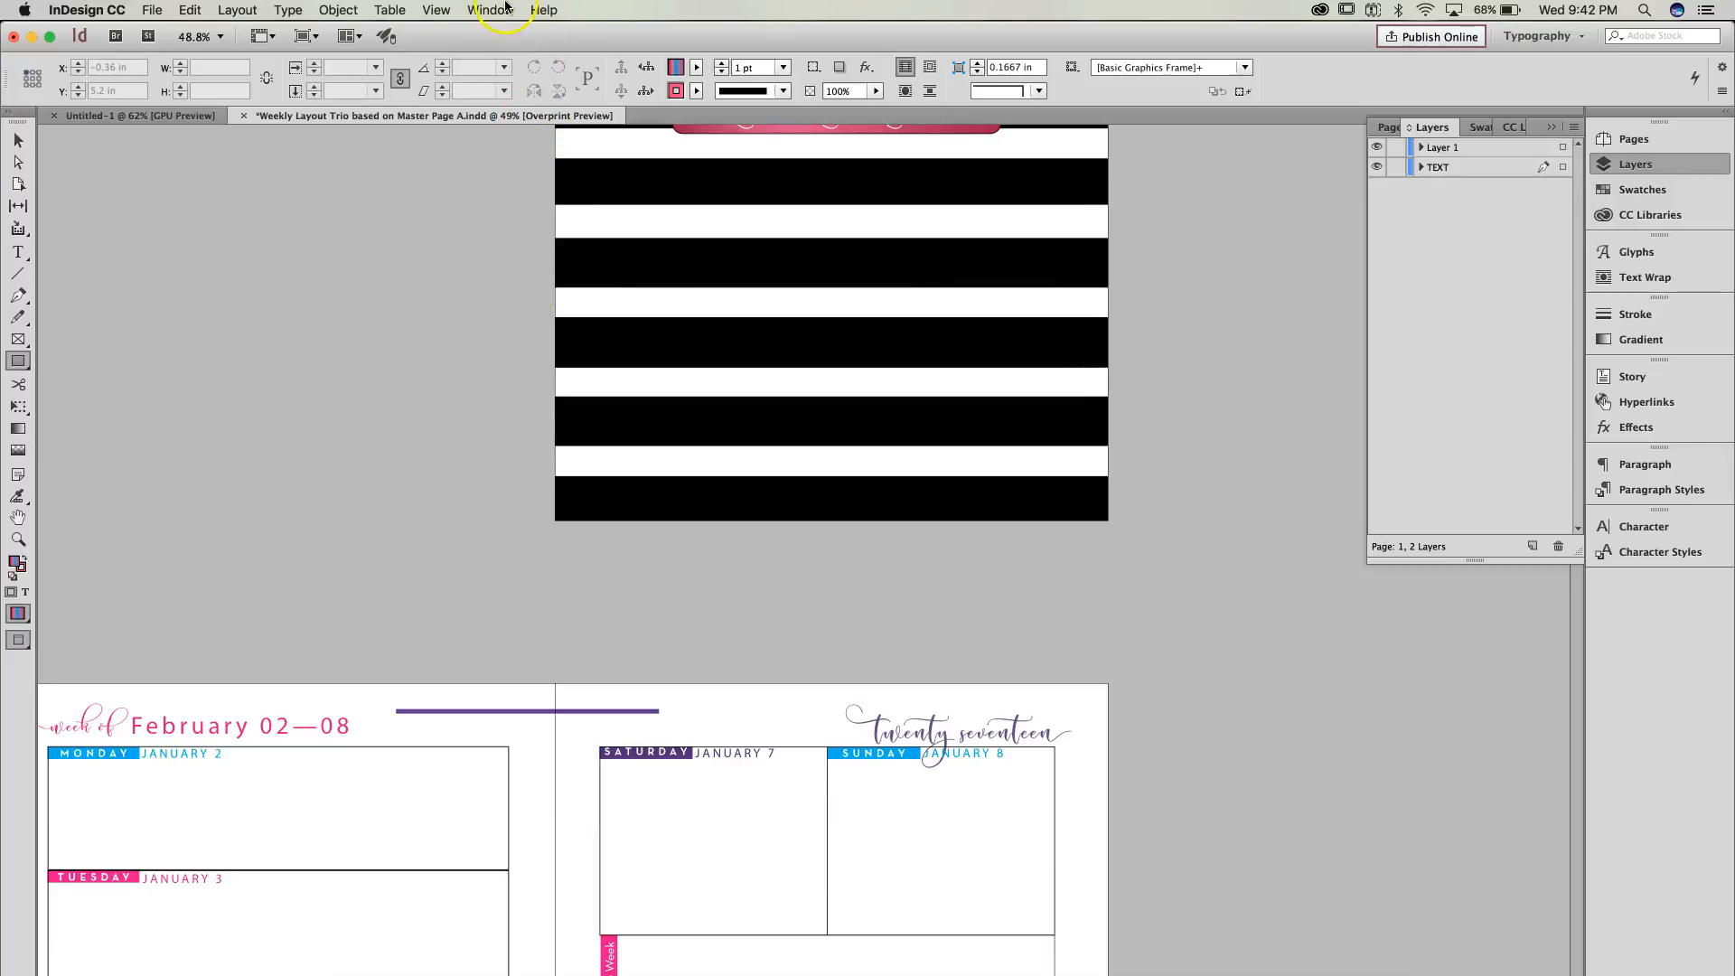
# Step: Set the document's display performance to Fast Display
pyautogui.click(443, 10)
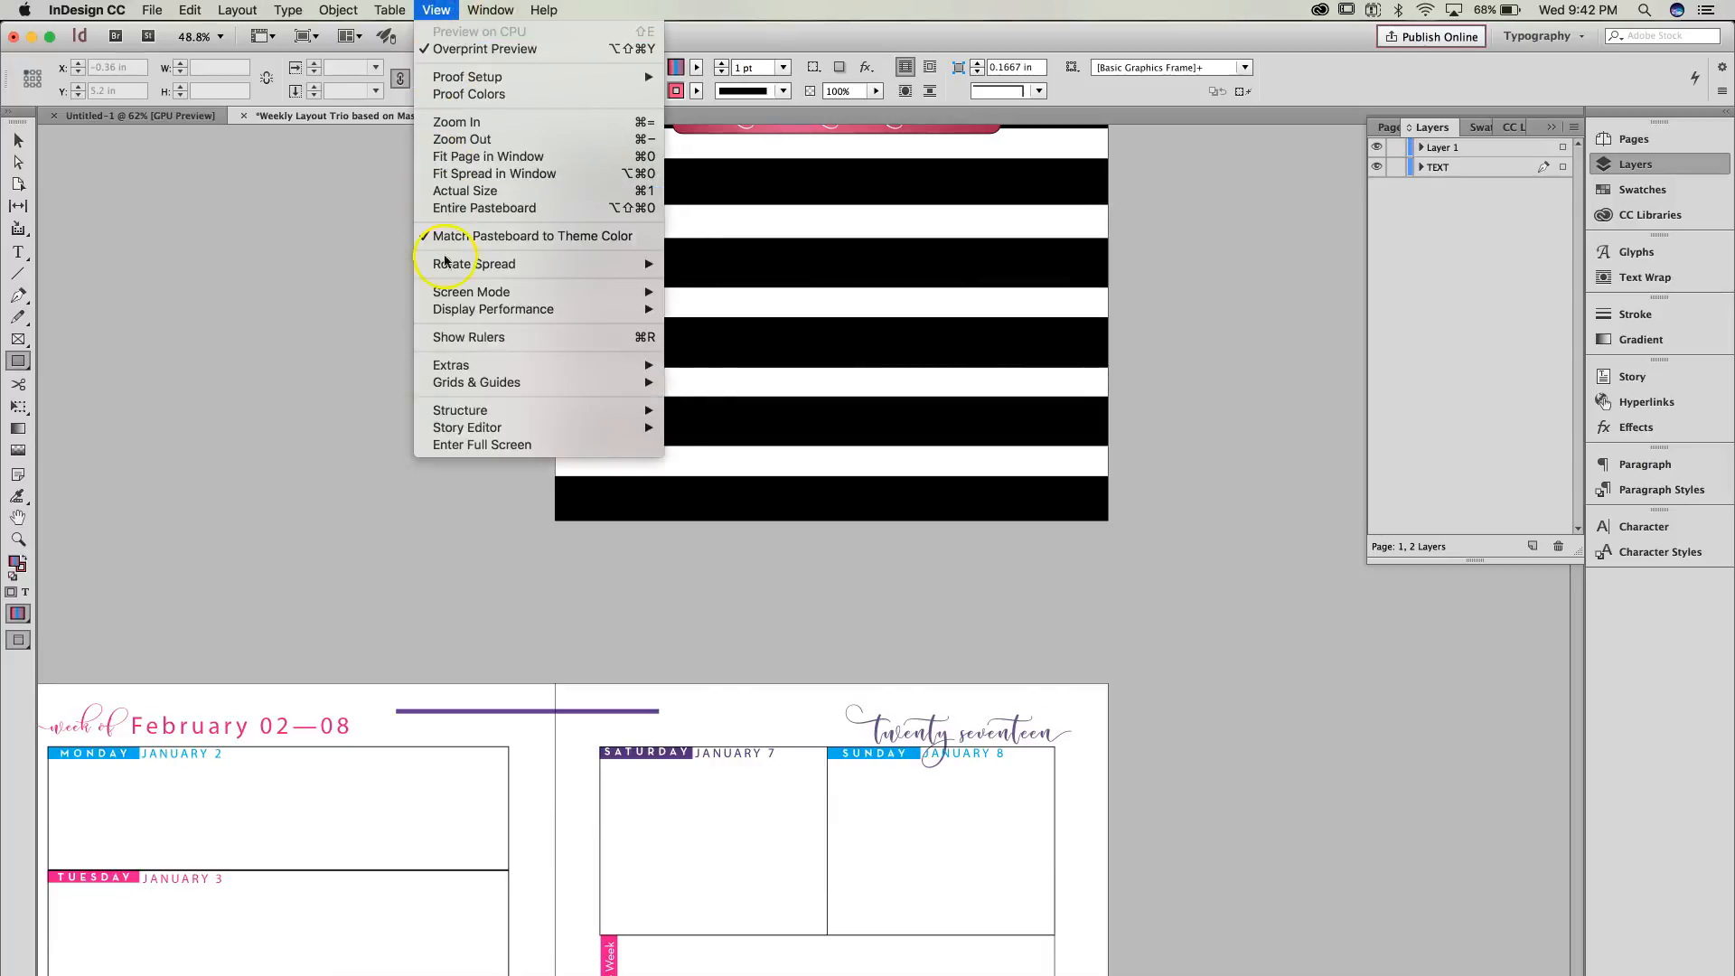
pyautogui.moveTo(465, 312)
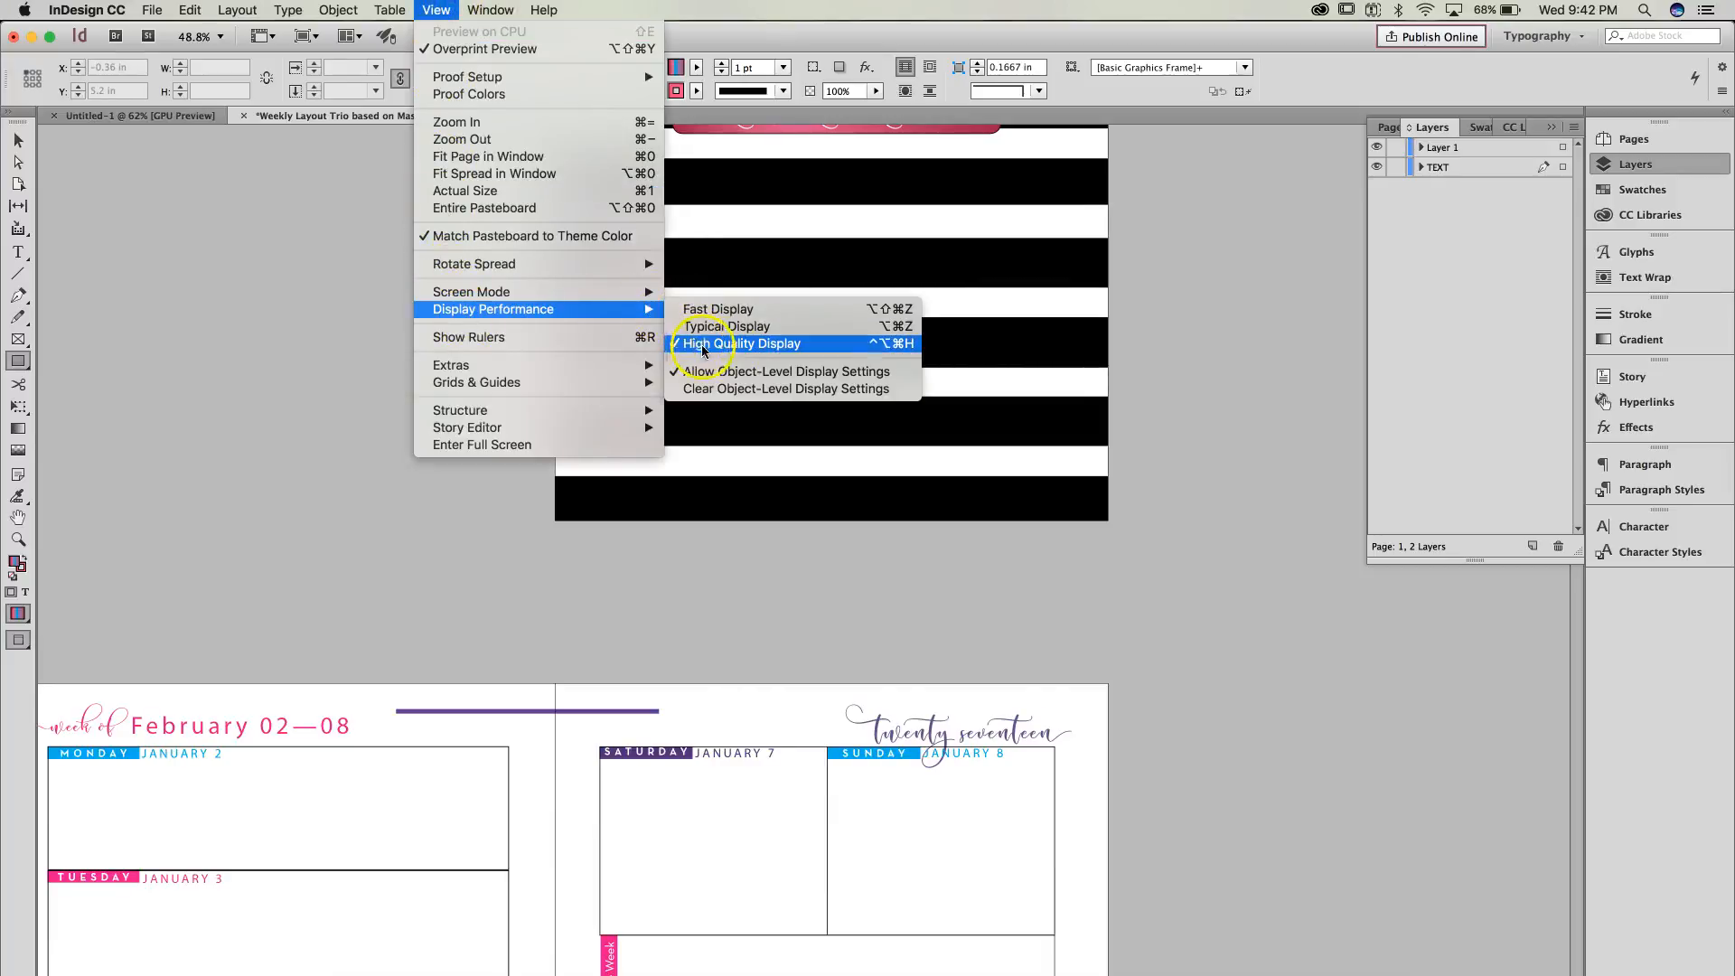
pyautogui.click(763, 309)
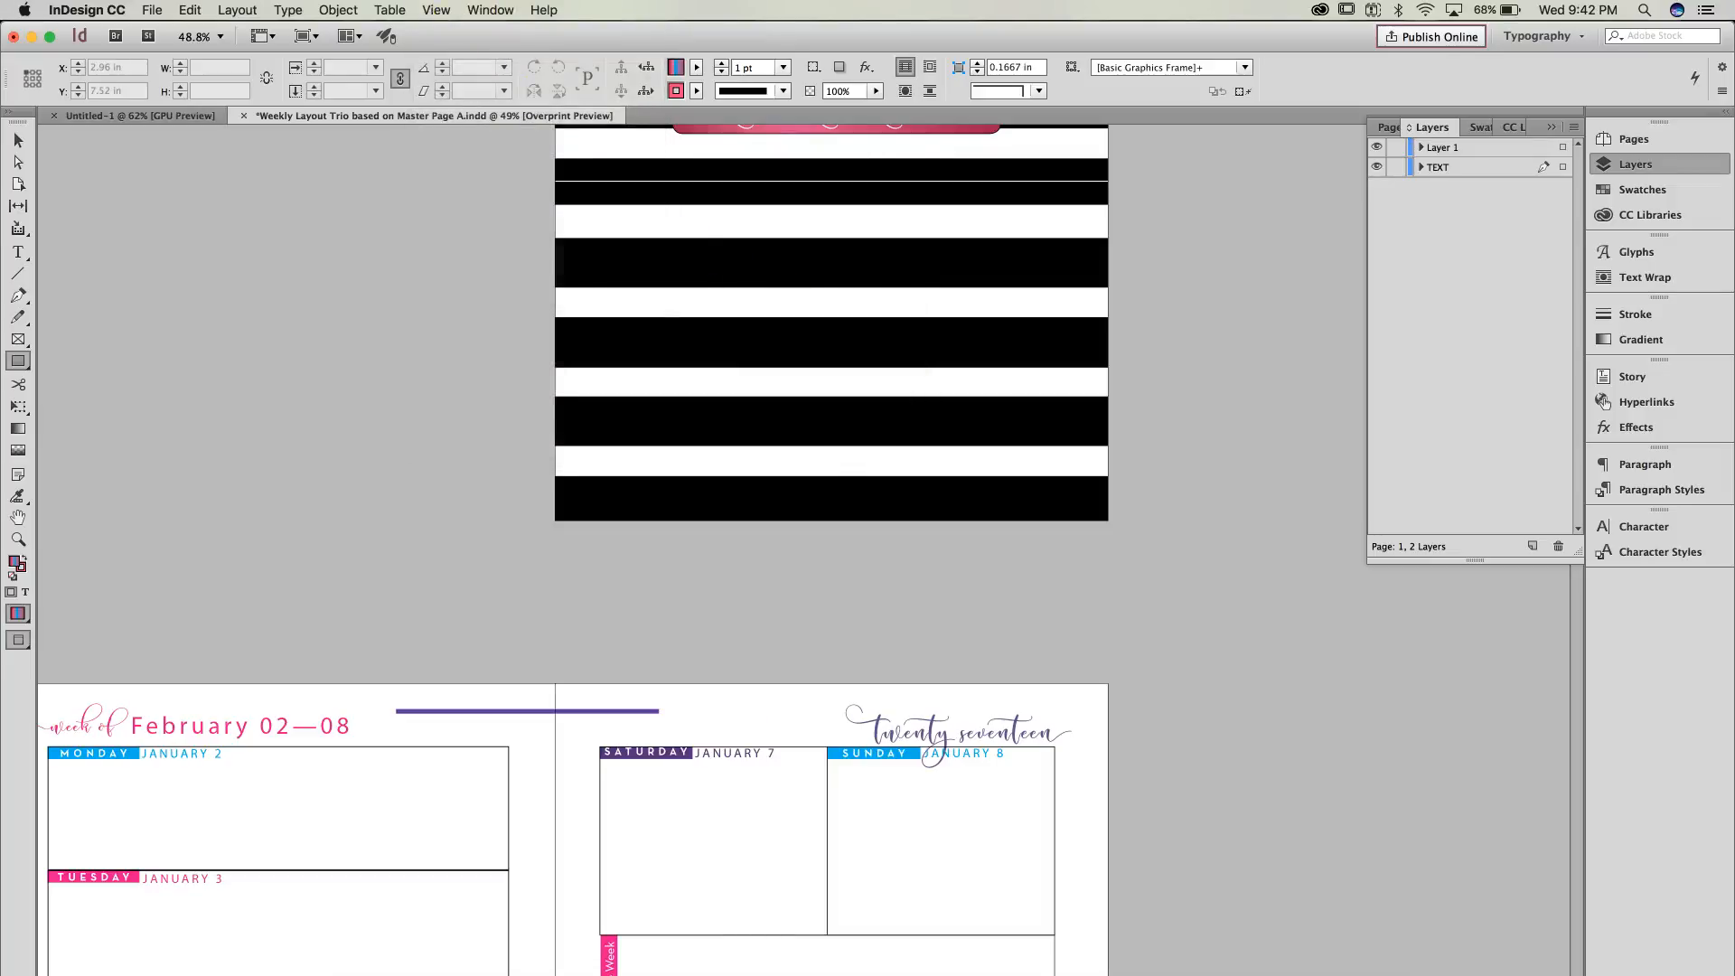
# Step: Turn off Overprint Preview and look over the cover and first weekly spread
pyautogui.click(390, 9)
pyautogui.moveTo(436, 10)
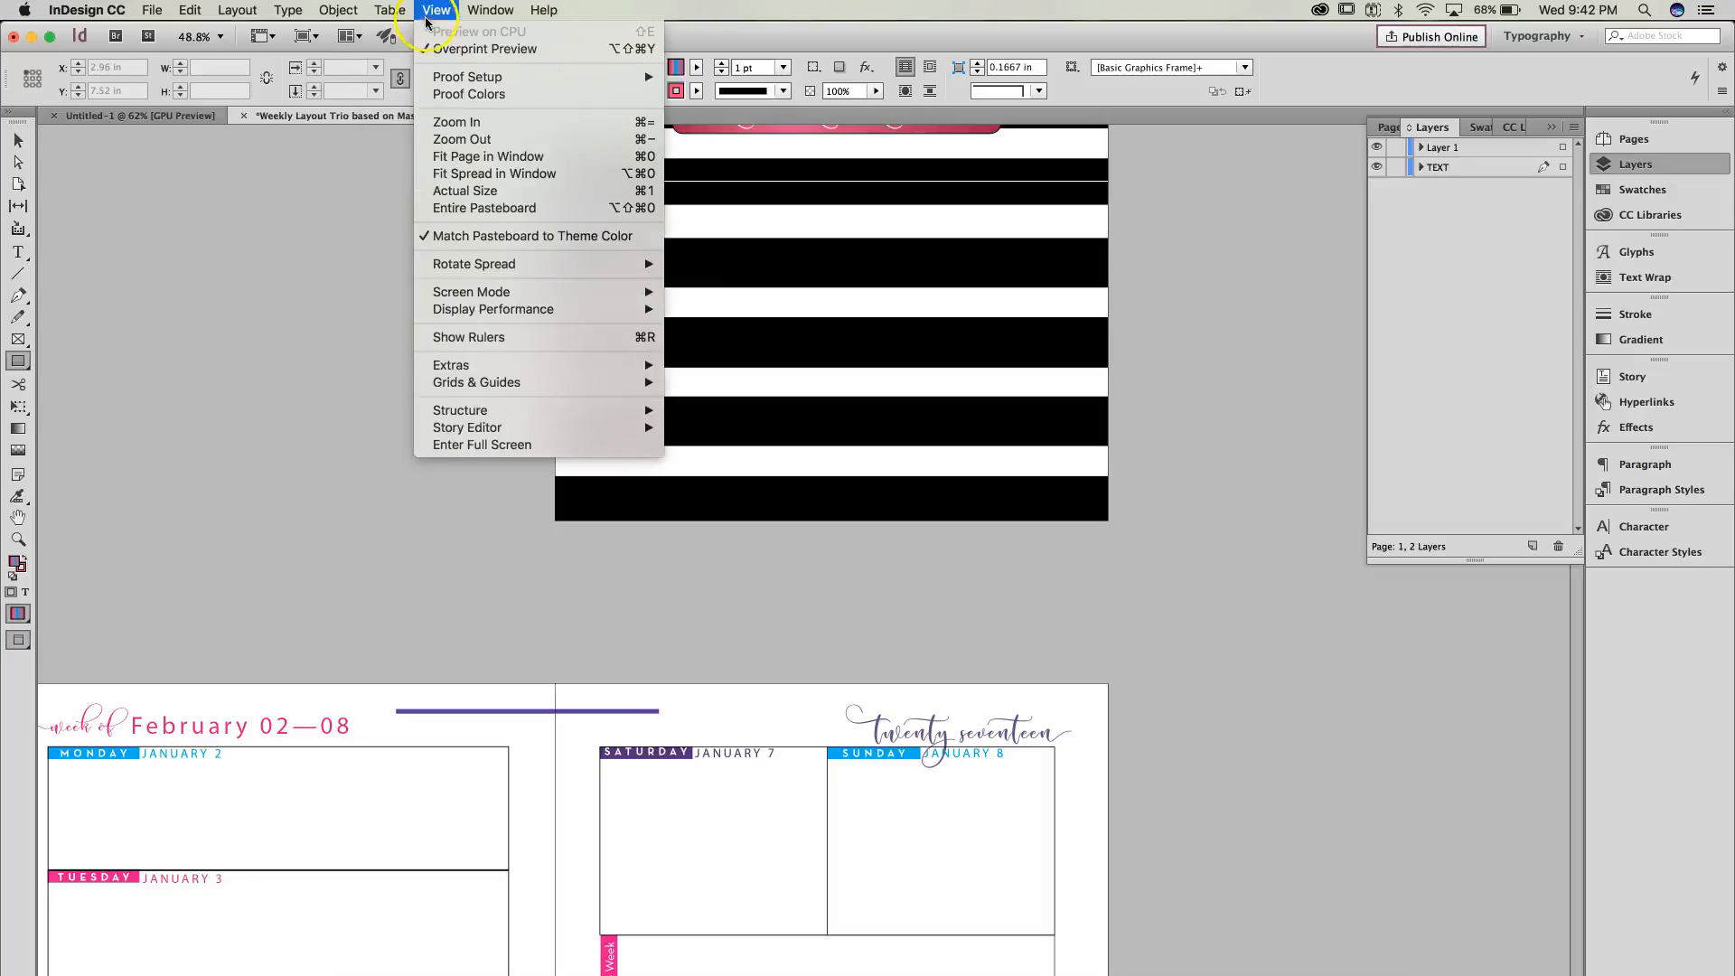
pyautogui.click(430, 49)
pyautogui.scroll(5, 387, 298)
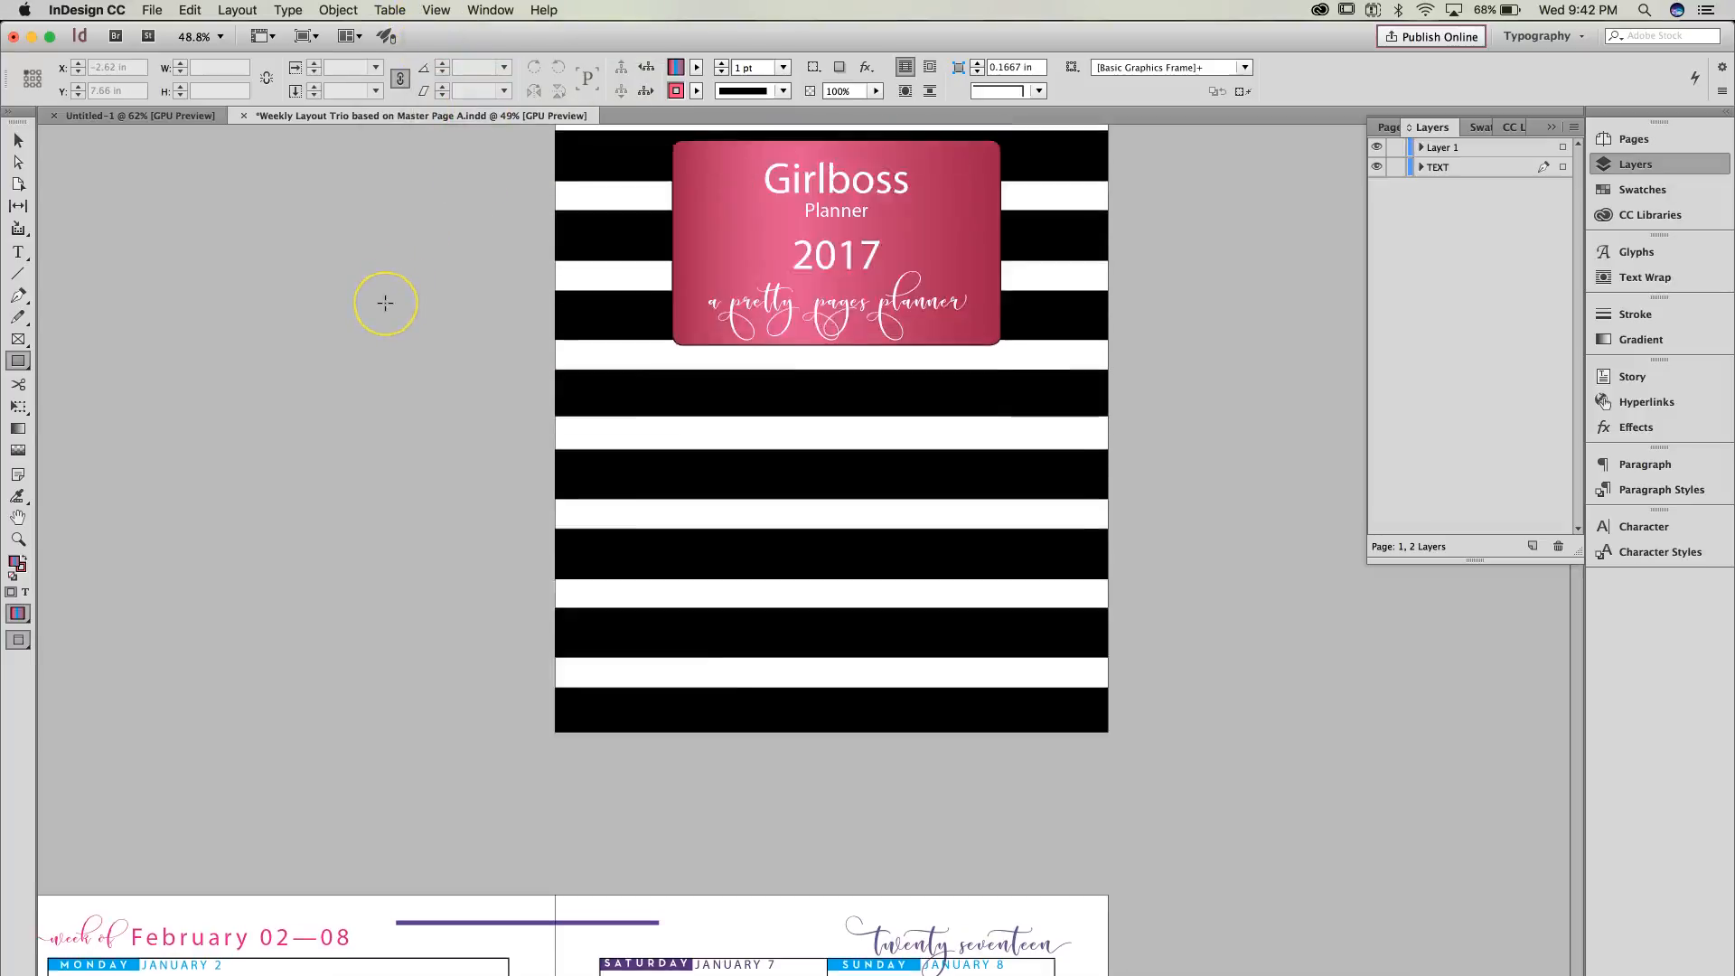
pyautogui.scroll(-10, 385, 302)
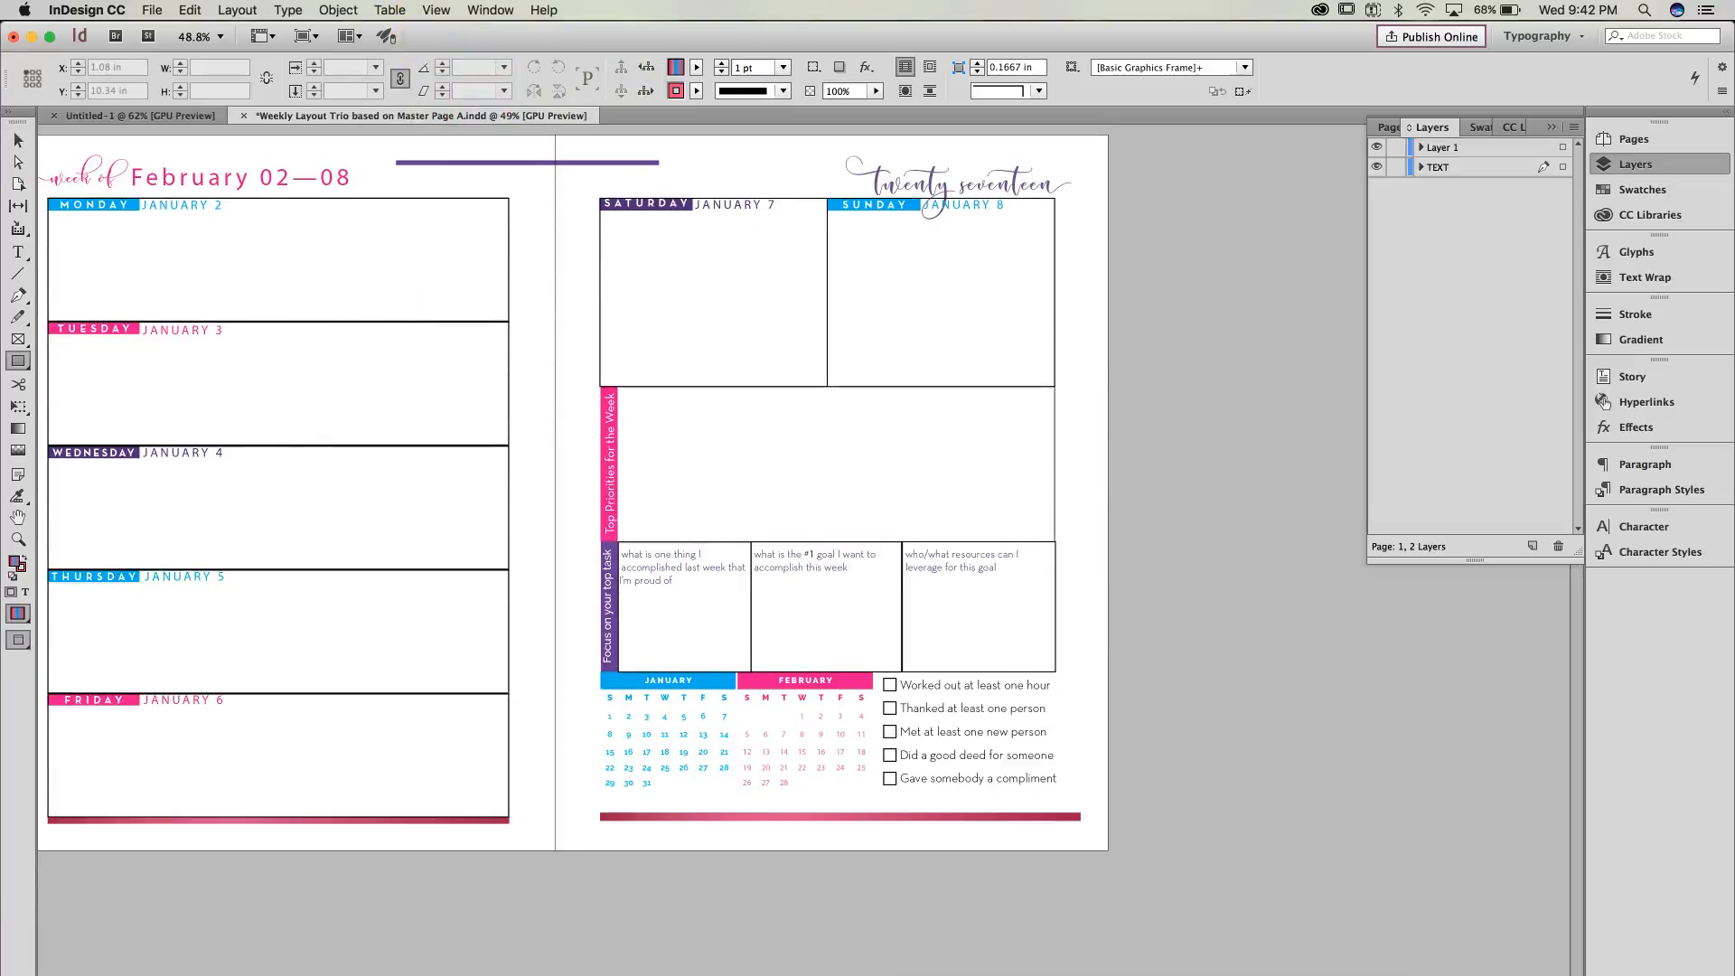